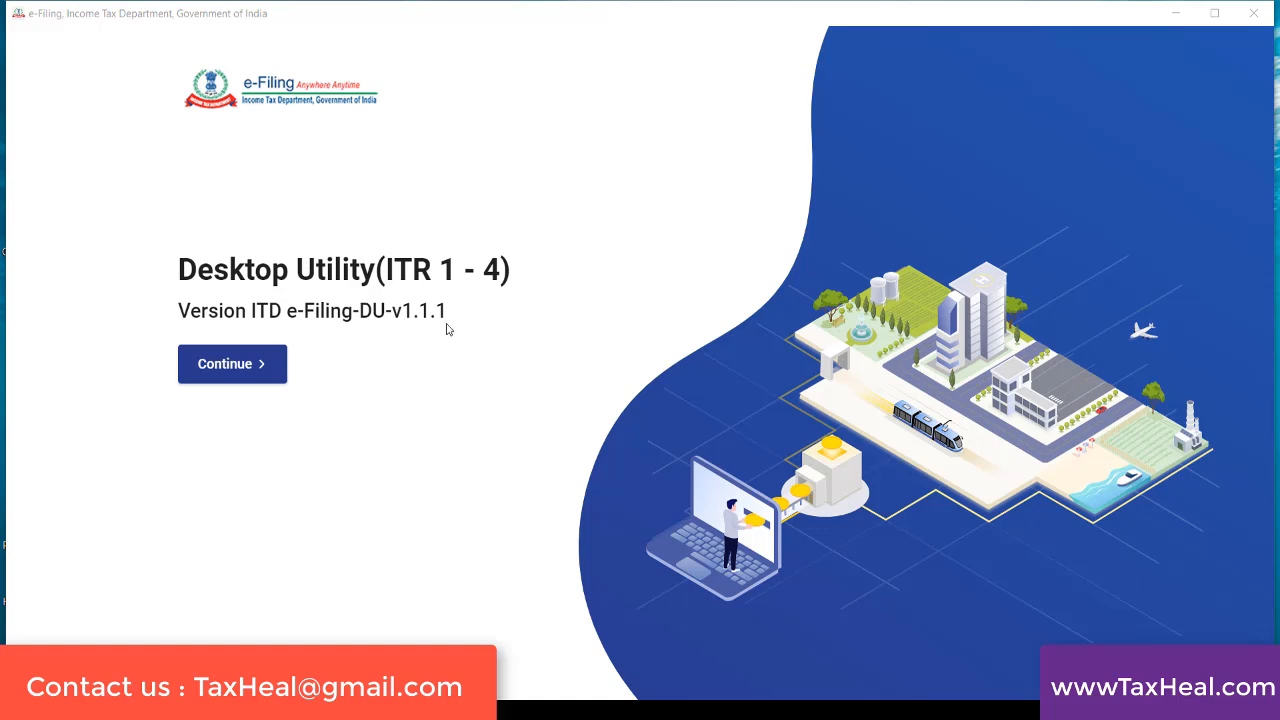
Enter the desktop utility, look at the draft returns and pre-filled data sections, and go back to Returns
click(226, 365)
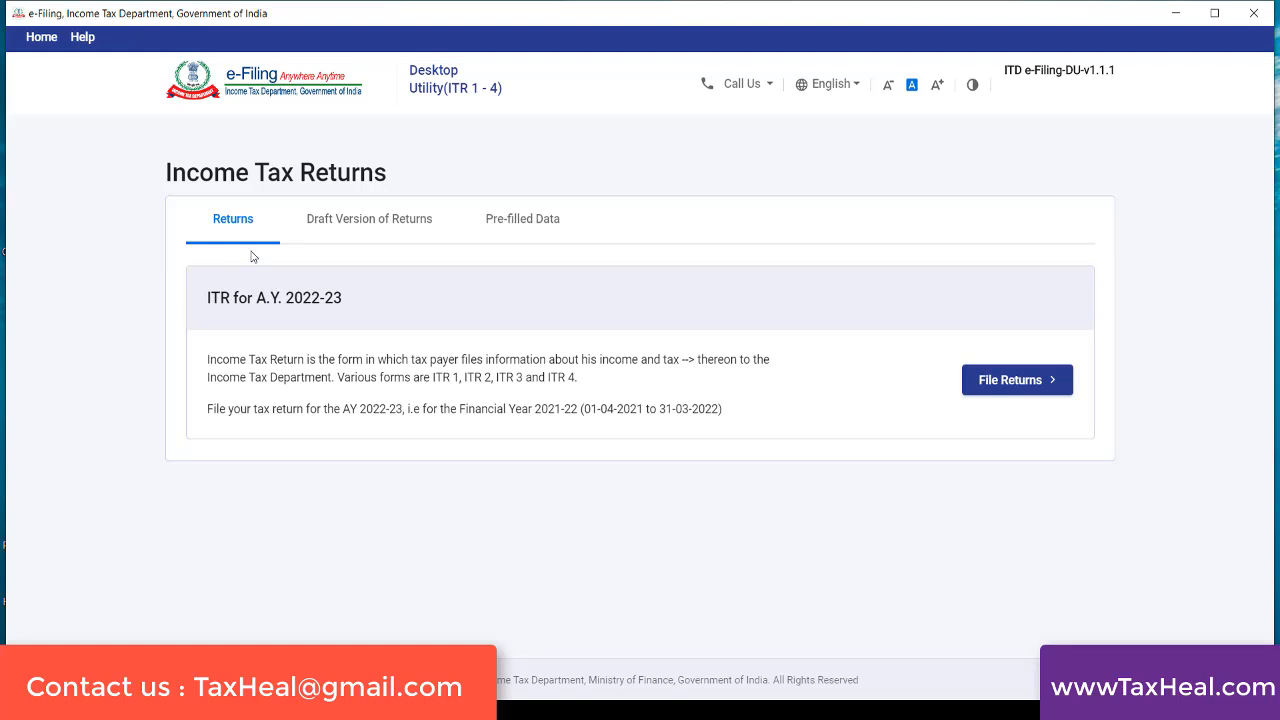
click(346, 229)
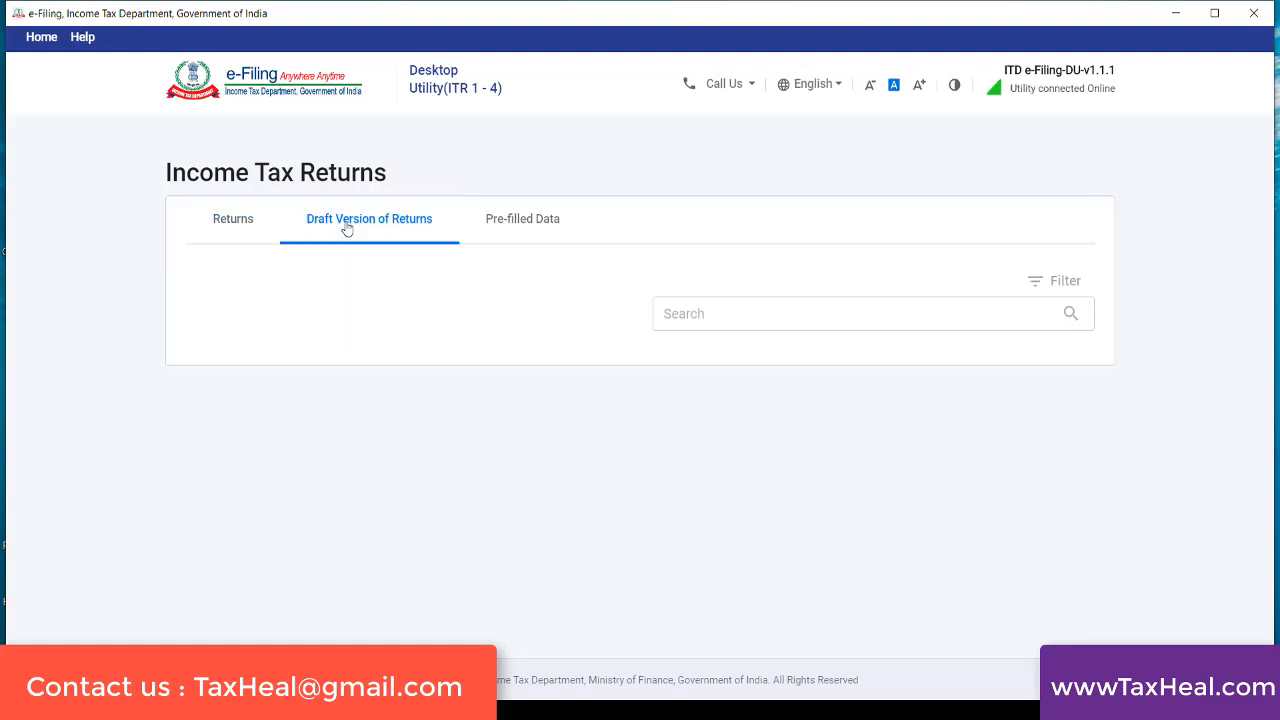
click(516, 213)
click(228, 230)
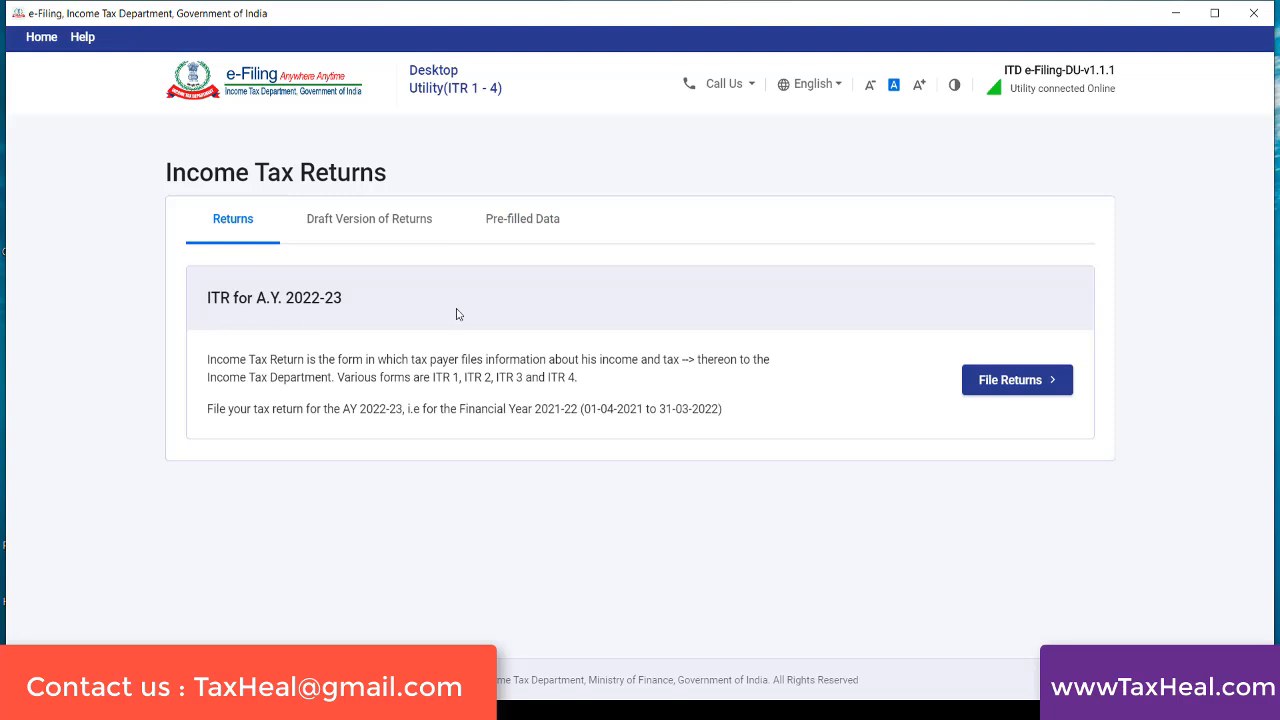
Start filing the return for A.Y. 2022-23 and choose Import Pre-filled Data as the data source
click(1020, 390)
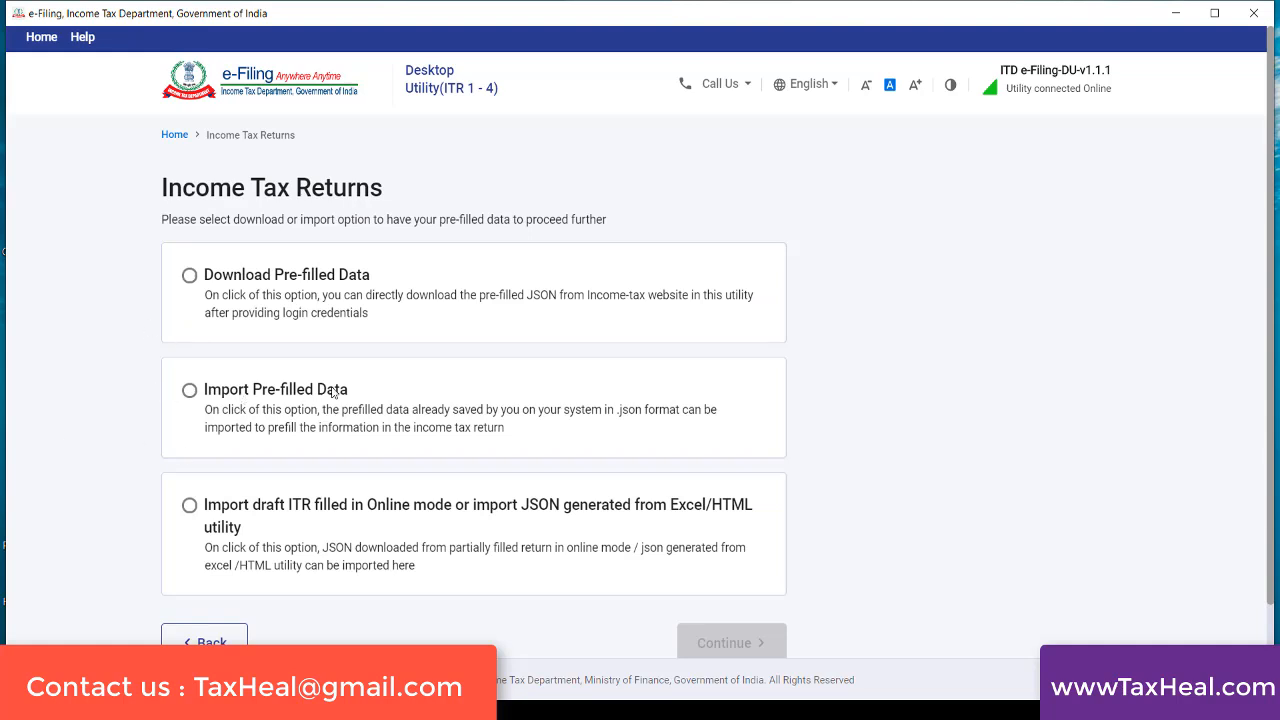
click(190, 276)
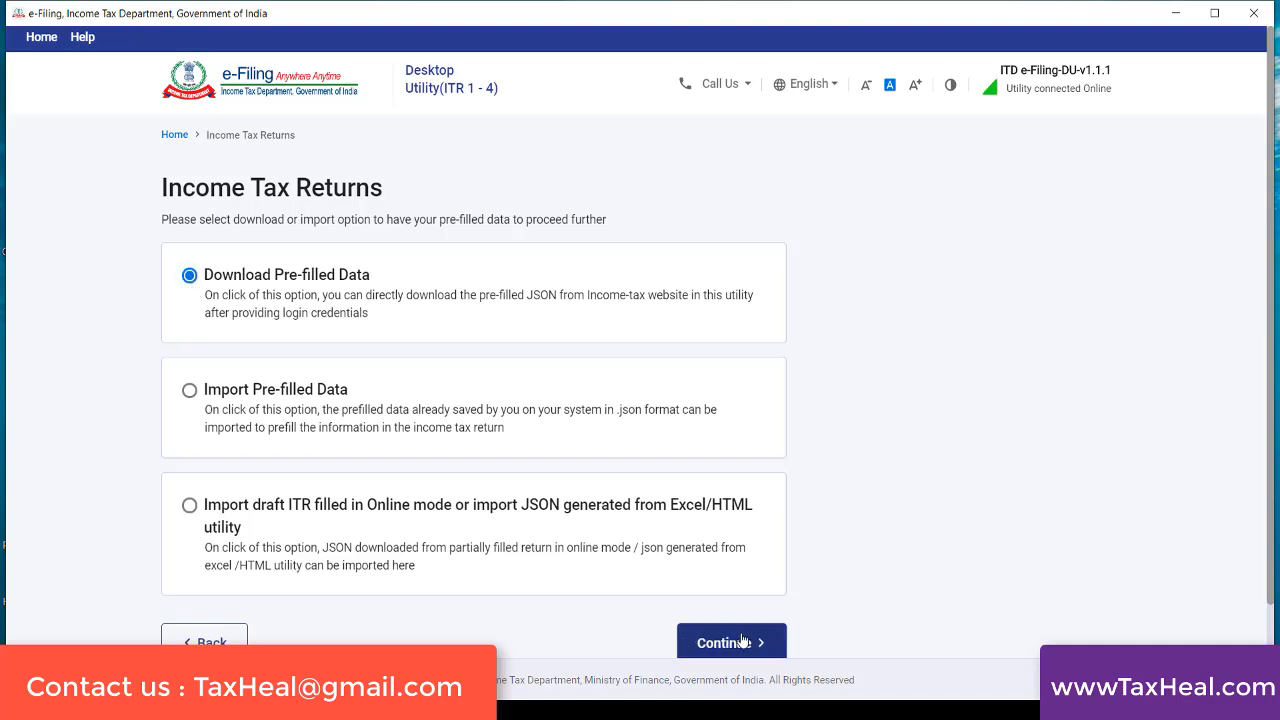
click(188, 396)
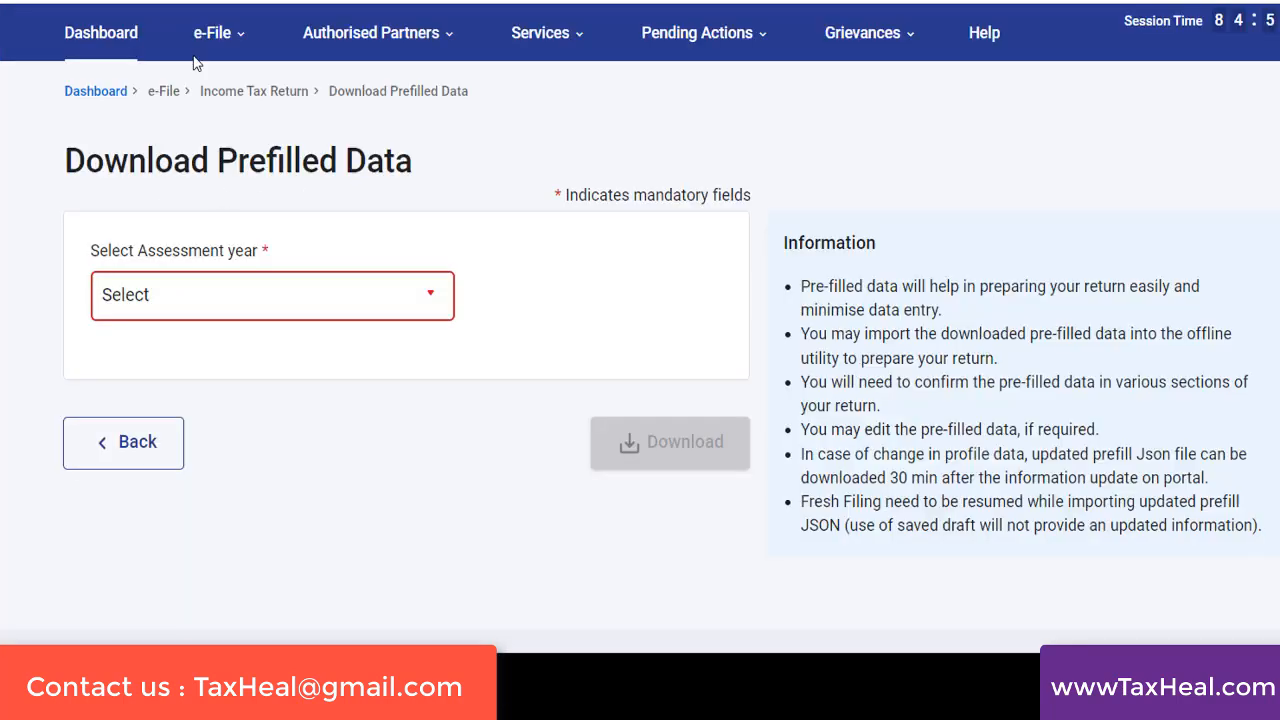
On the e-Filing portal's Download Prefilled Data page, set the assessment year to 2022-23 (Current A.Y.), and switch back to the desktop utility
click(195, 36)
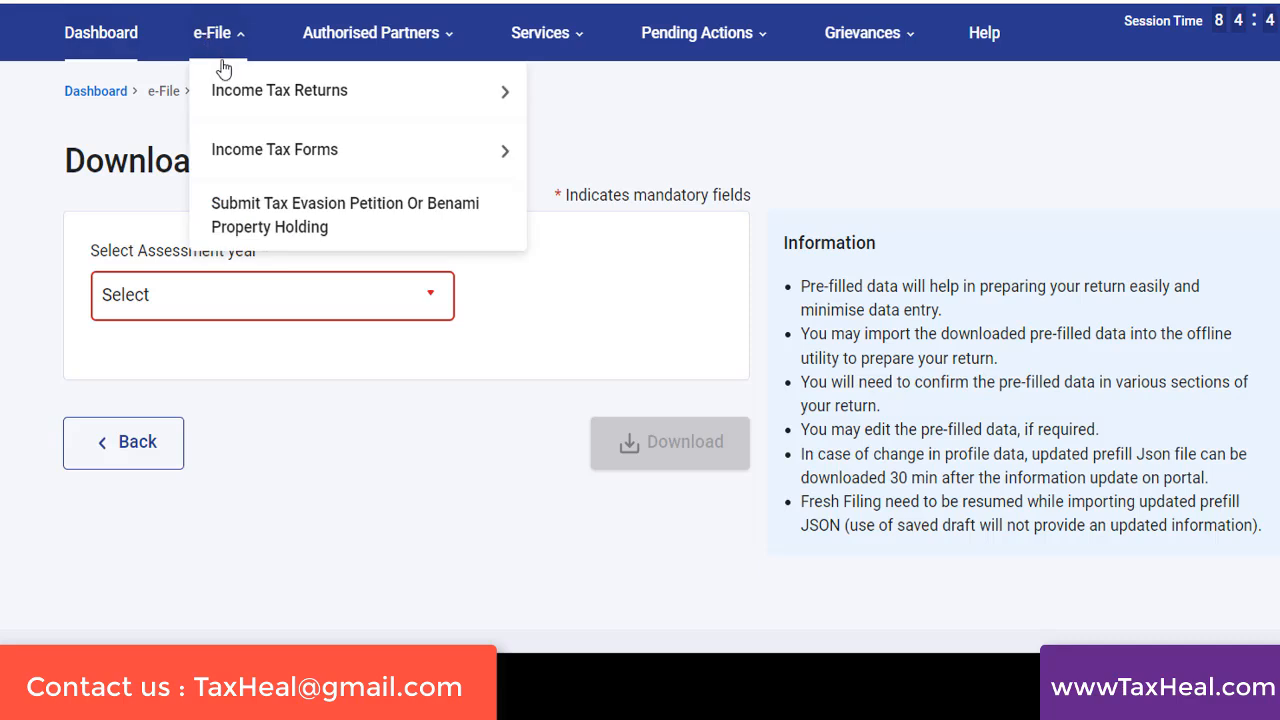
mouse_move(243, 92)
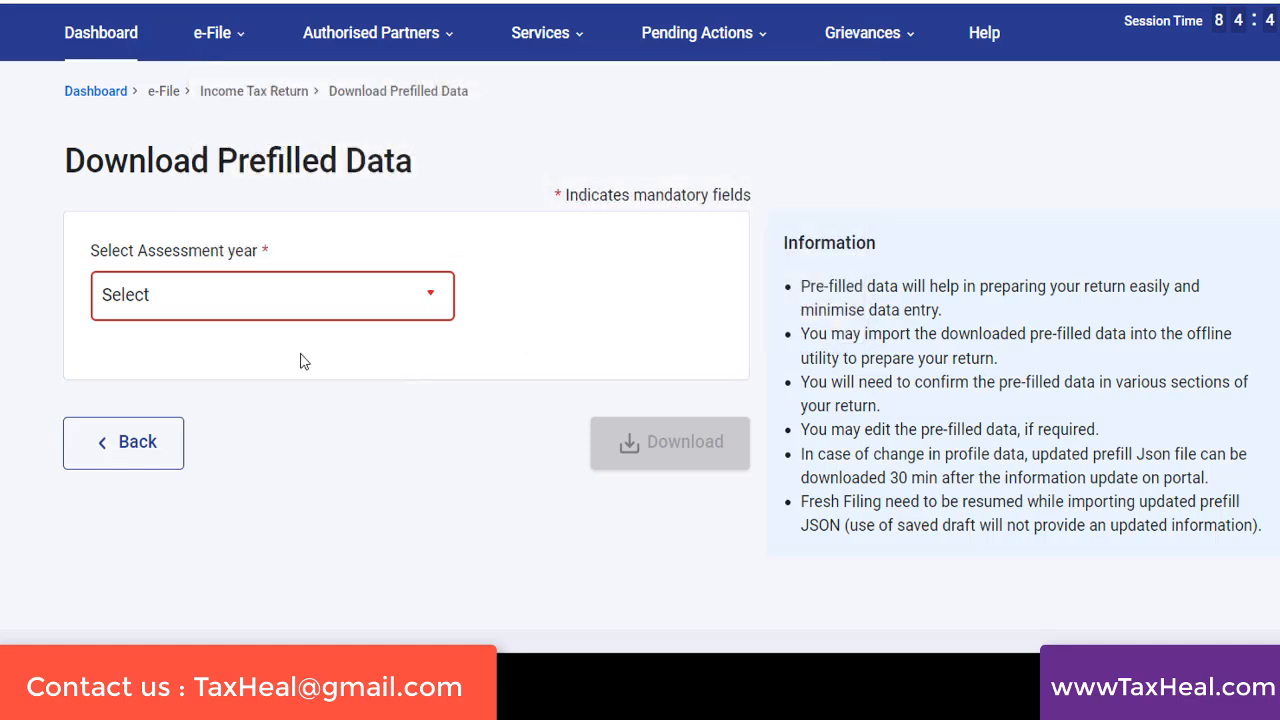
click(245, 318)
click(200, 400)
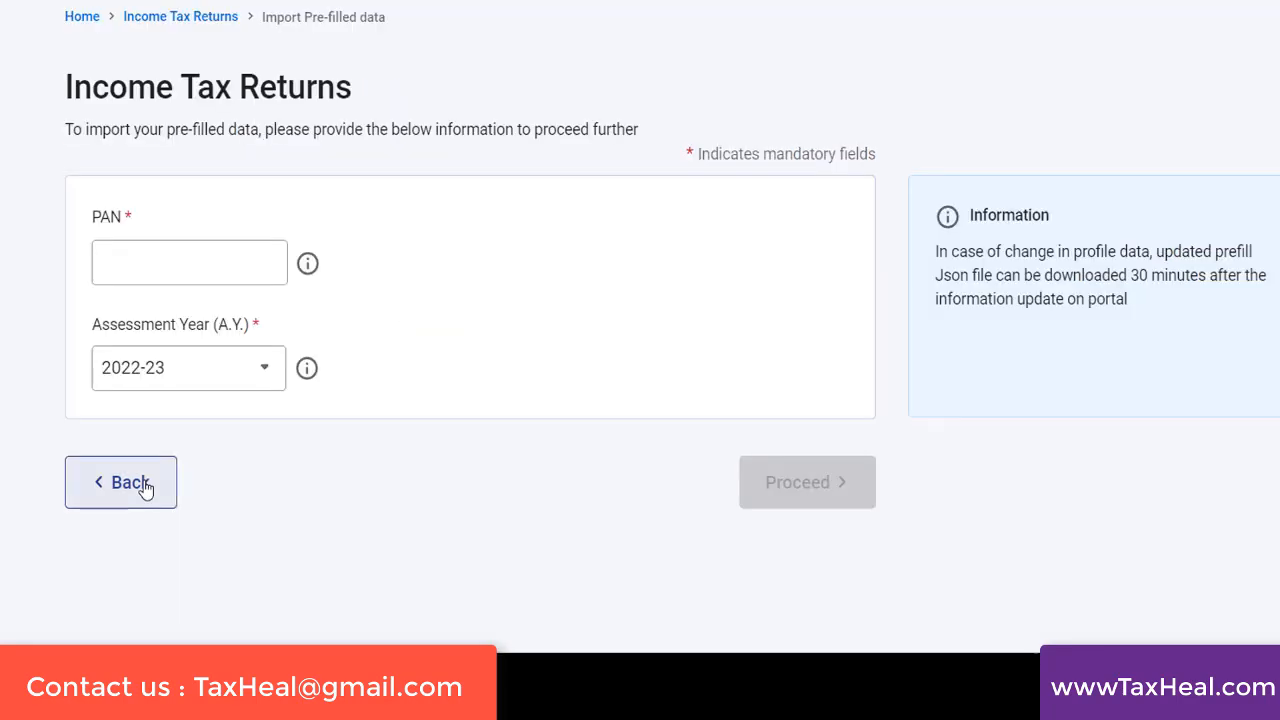
click(137, 487)
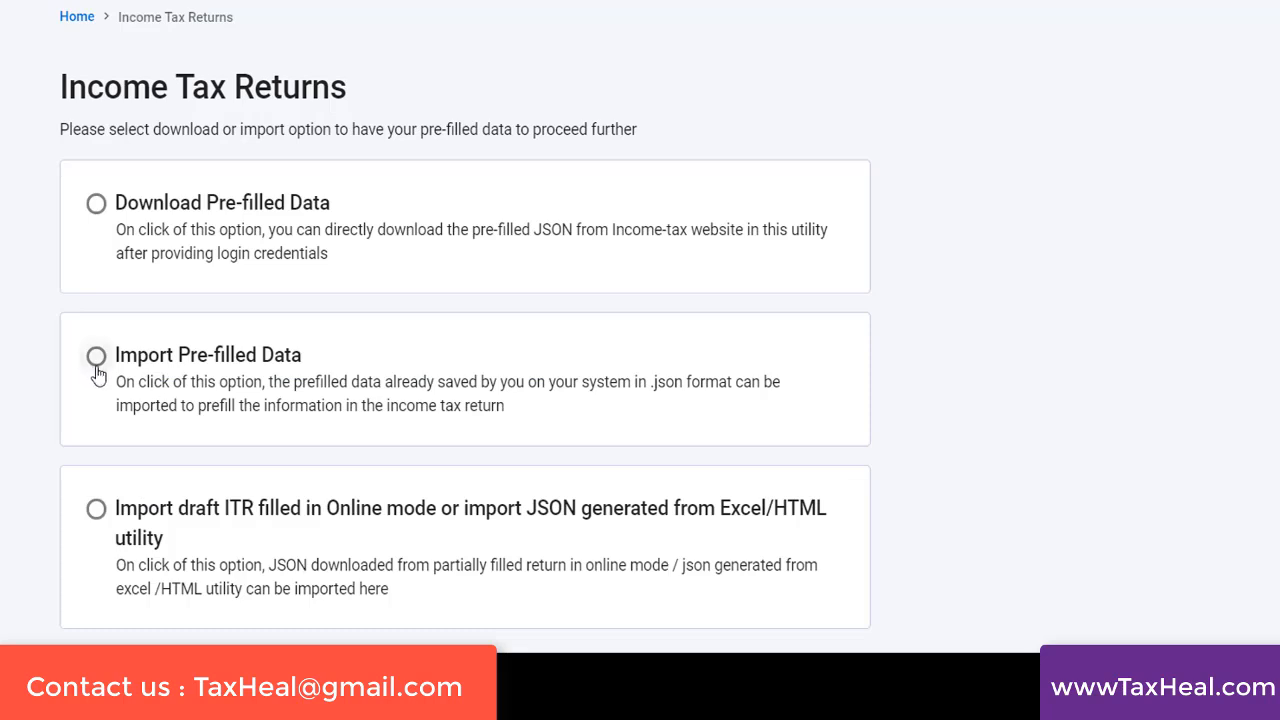
Choose Import Pre-filled Data and import the taxpayer's pre-filled JSON for A.Y. 2022-23
click(96, 358)
scroll(690, 598, down, 1)
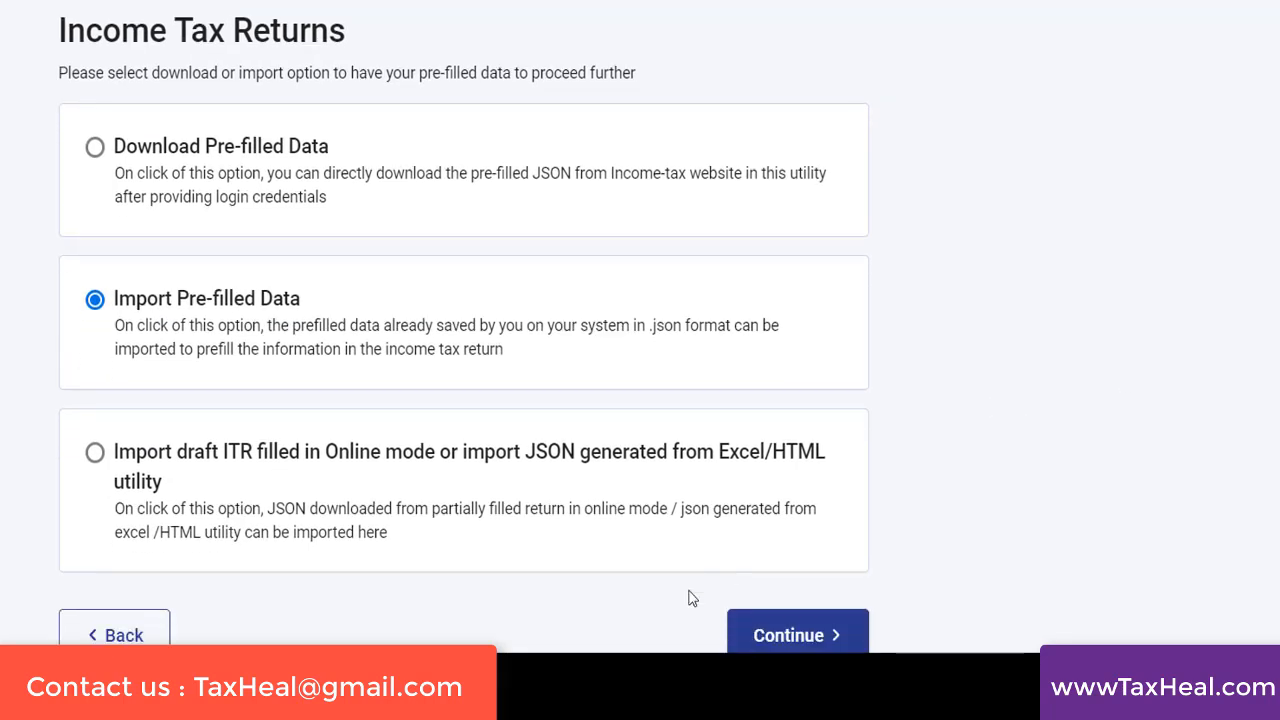
click(793, 645)
click(127, 263)
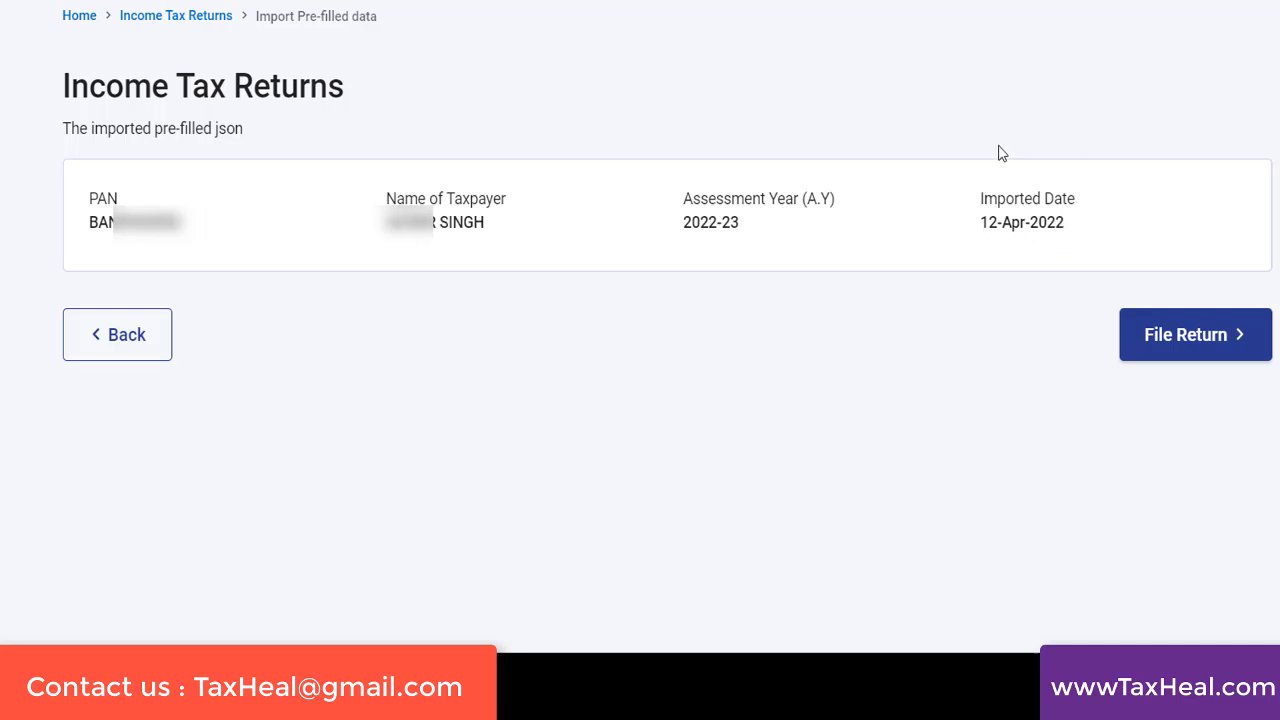
Proceed to file the imported return with the status Individual and the form ITR - 1
click(1150, 340)
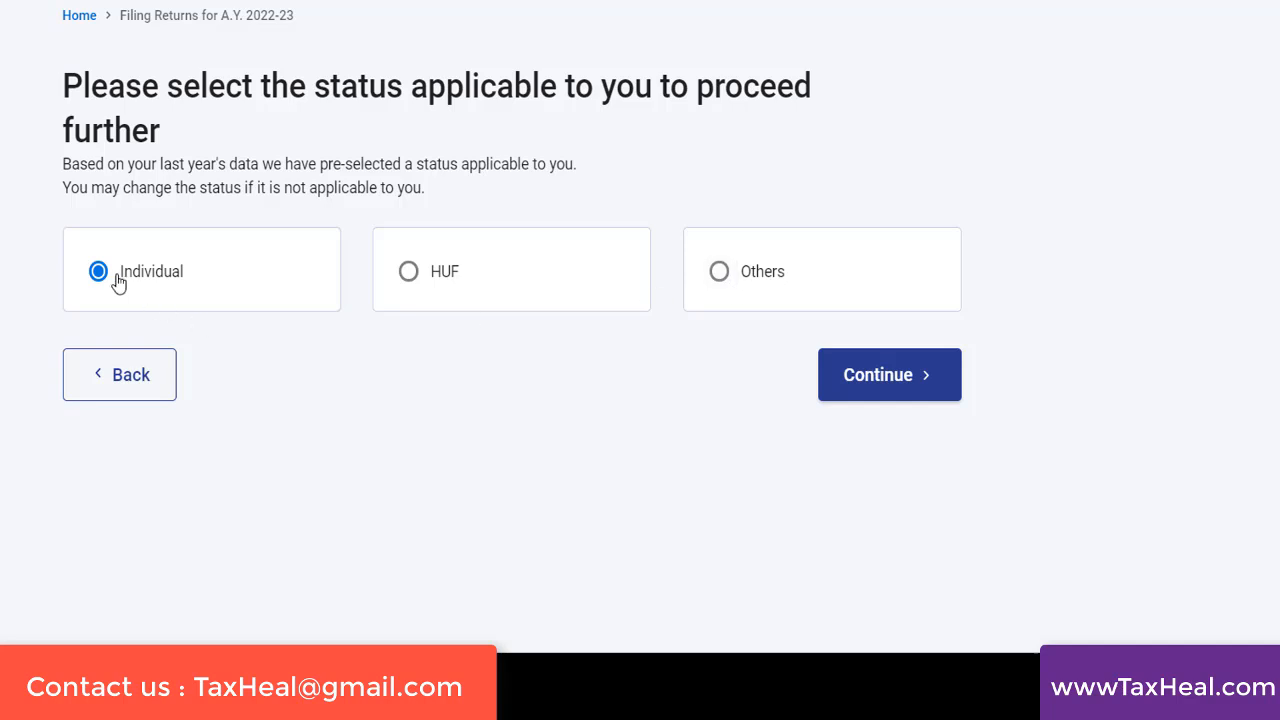
click(868, 400)
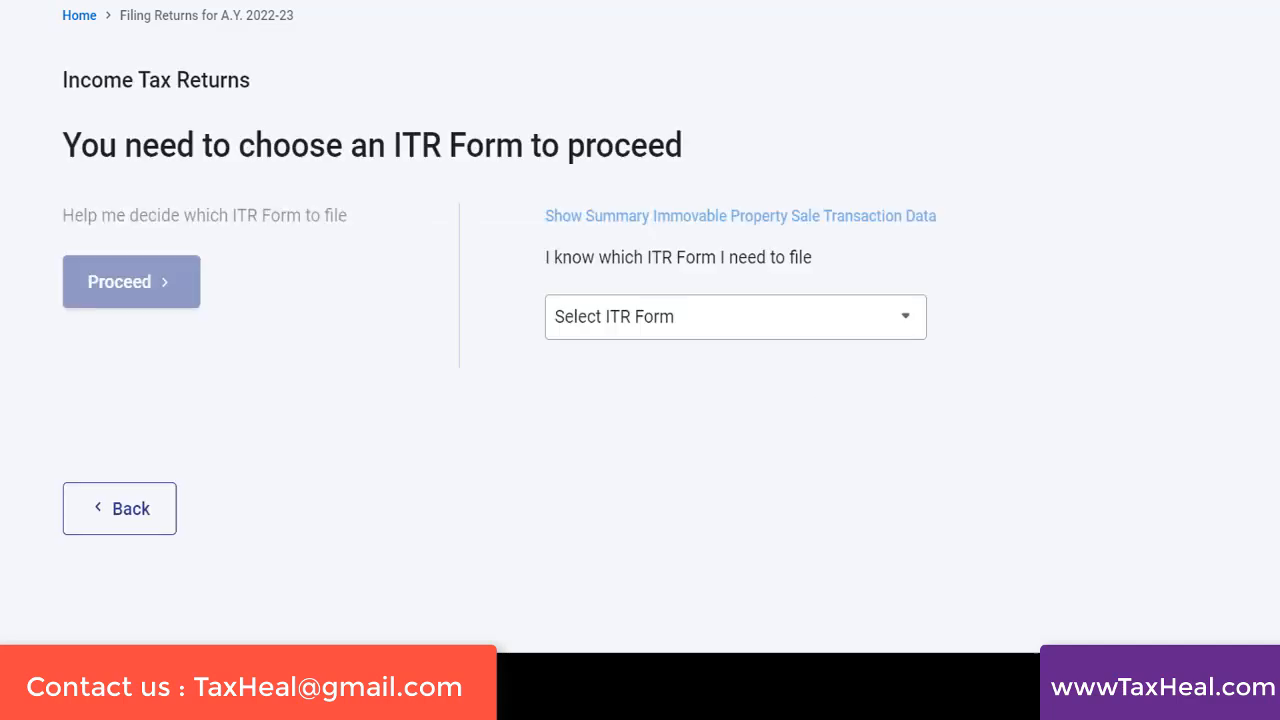
click(717, 326)
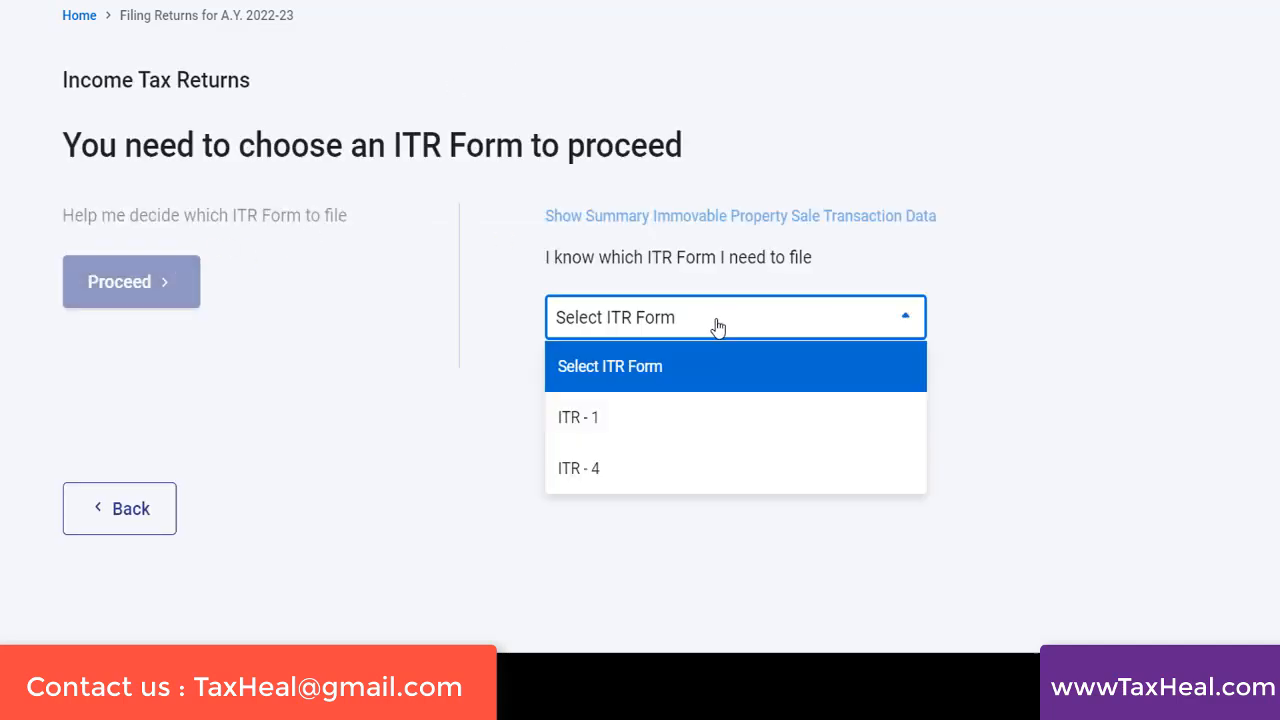
click(600, 436)
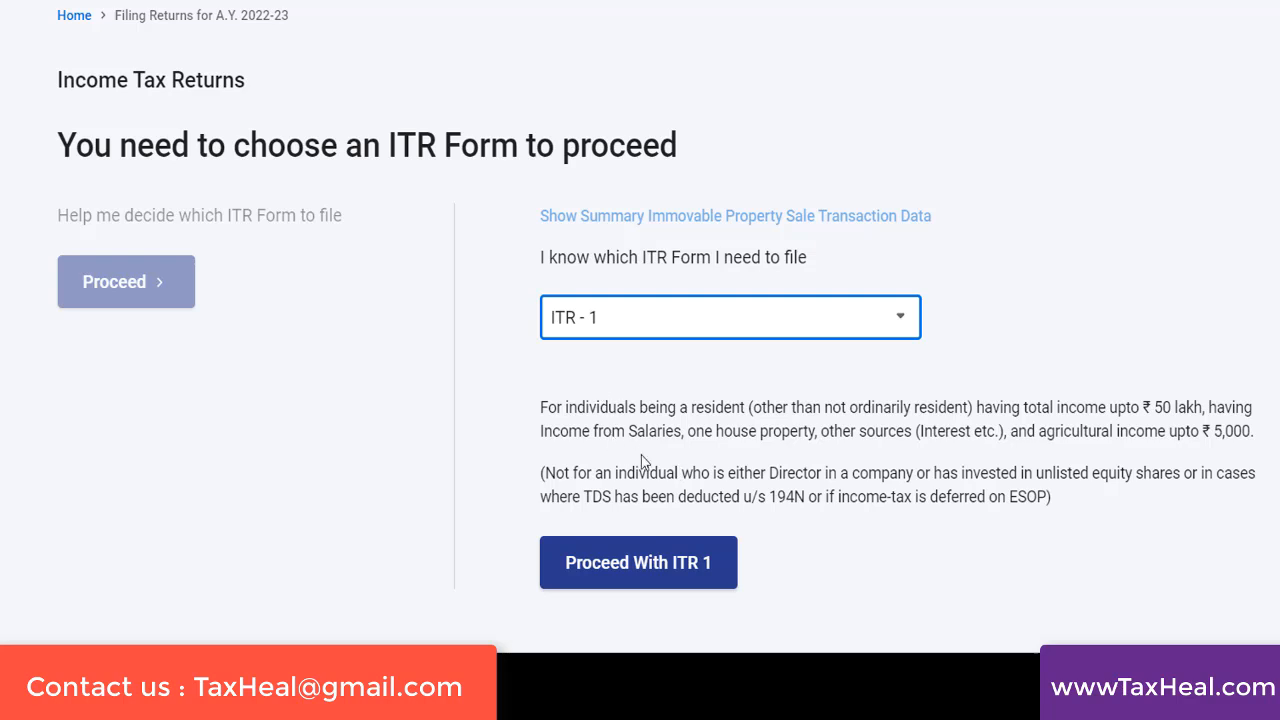
click(609, 578)
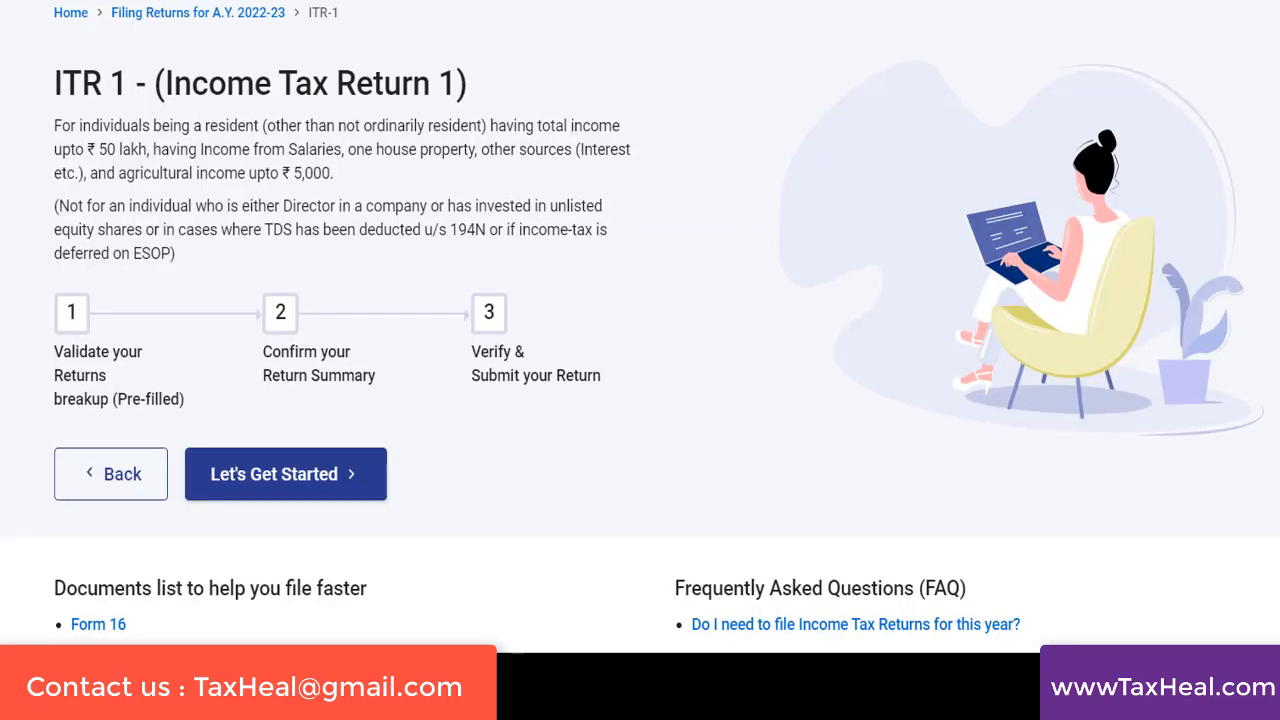
Open the list of documents that help with tax filing and read about Form 16, Form 16A and Form 26AS
scroll(640, 327, down, 3)
scroll(640, 327, down, 2)
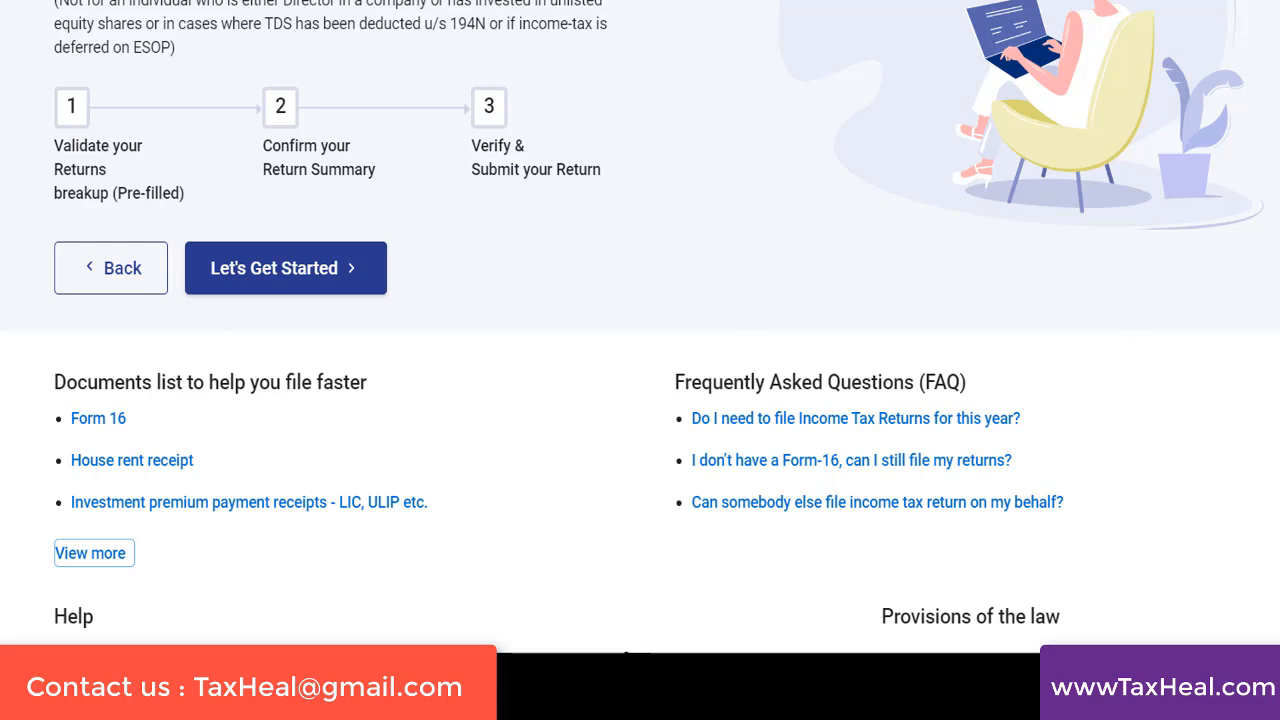
scroll(640, 327, down, 1)
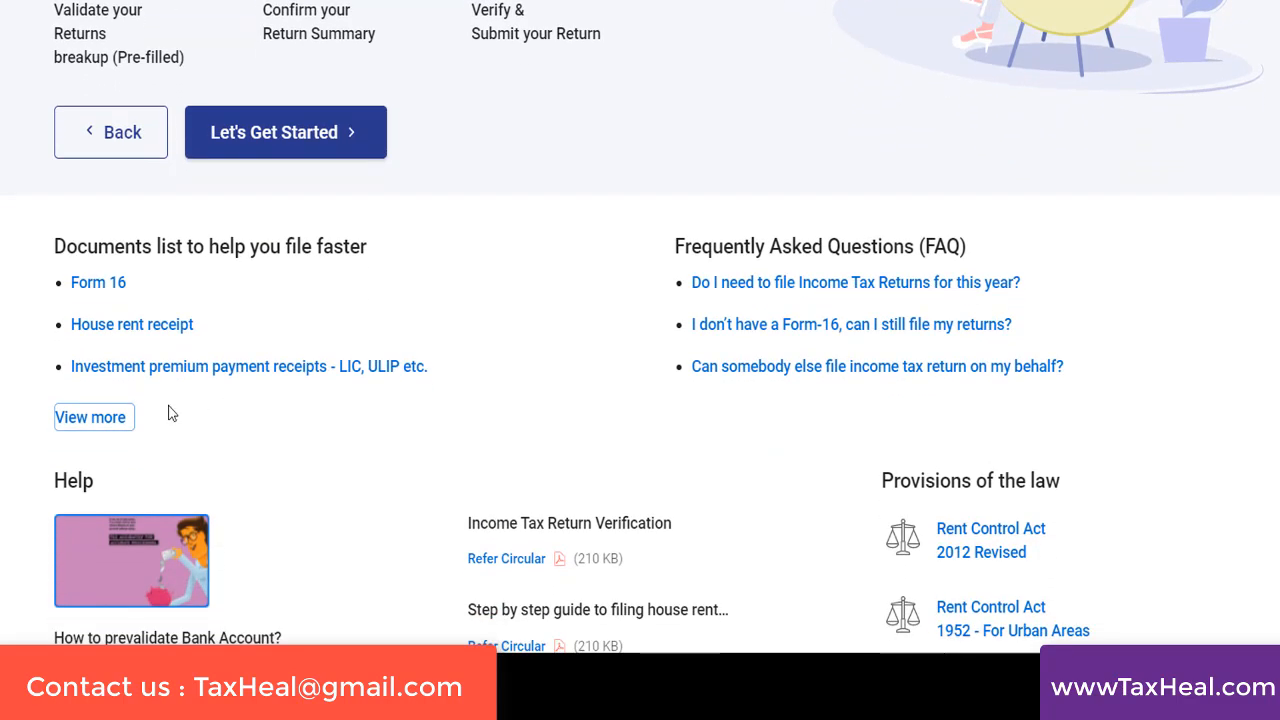
click(95, 425)
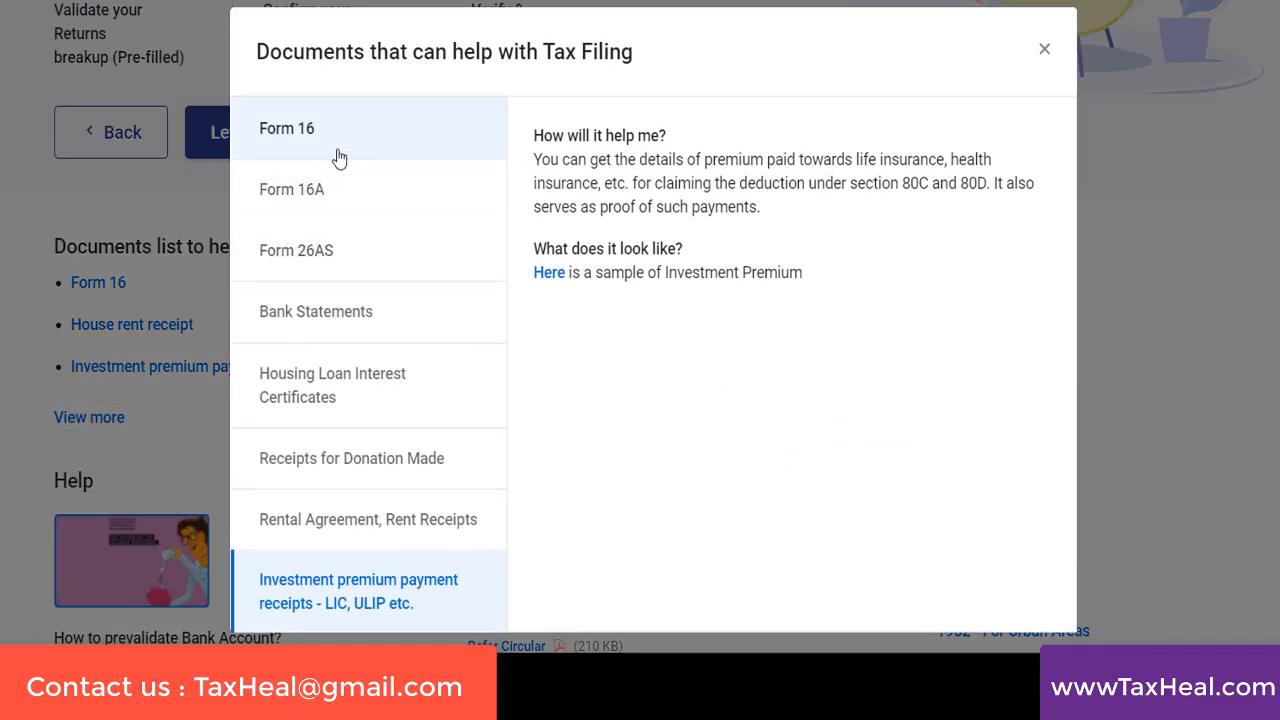
click(316, 148)
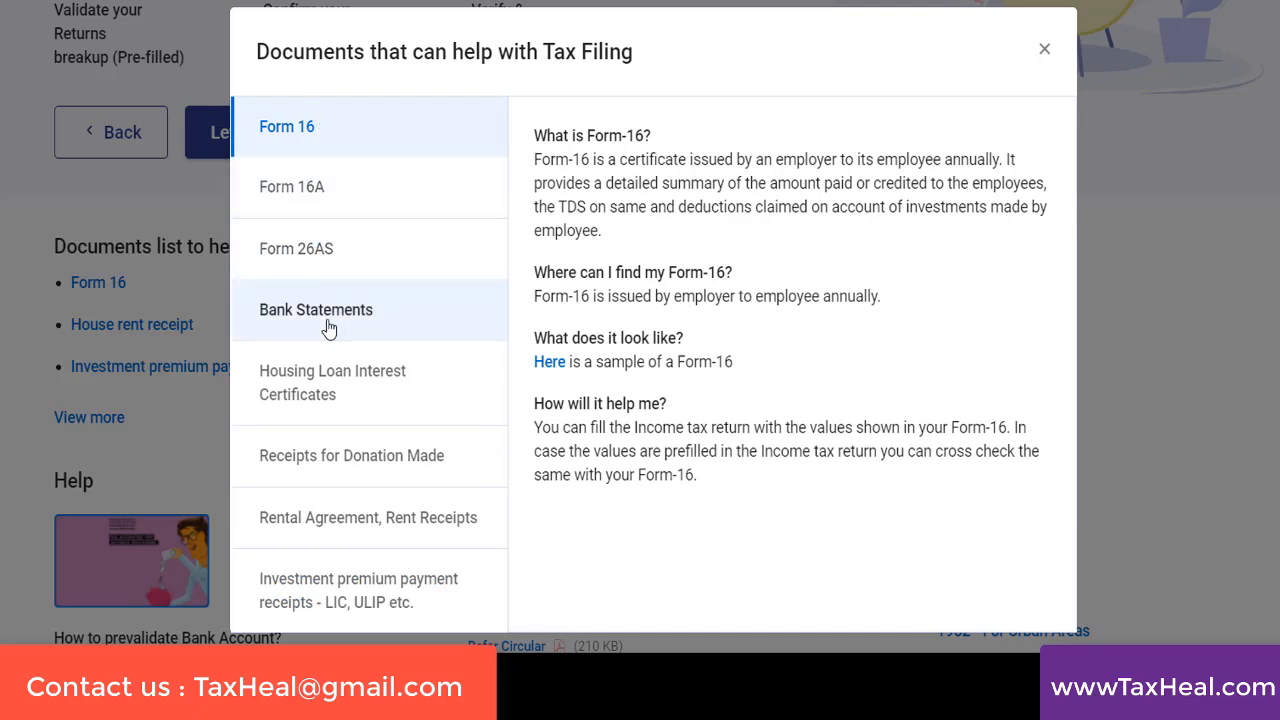
click(283, 187)
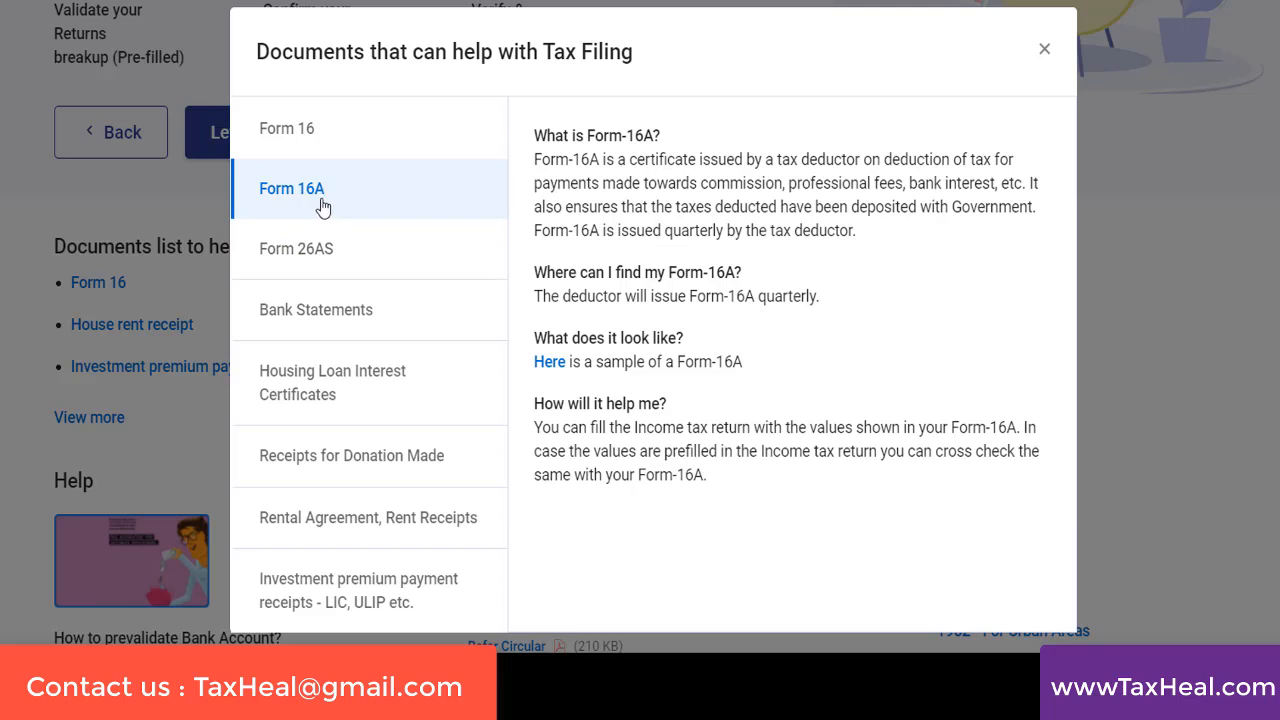
click(297, 246)
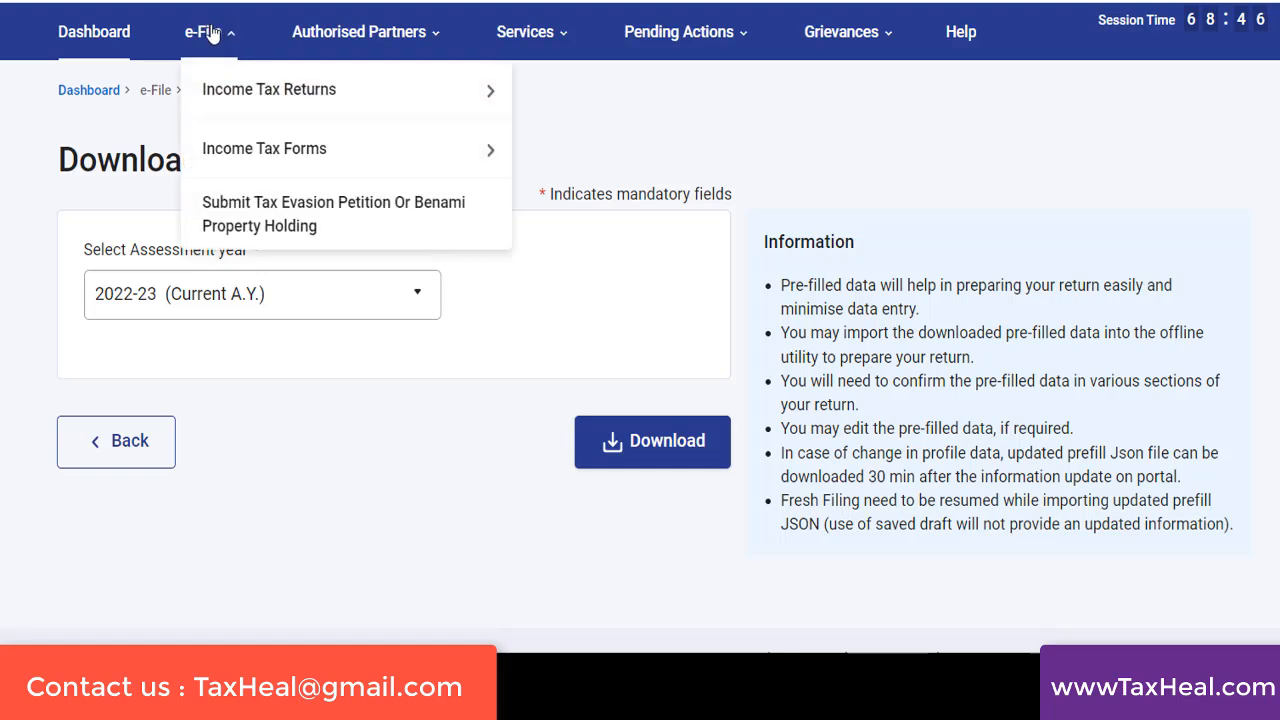
Open Form 26AS from the e-Filing portal and examine the sections, deductors, amounts paid and tax deducted in Part A
mouse_move(238, 89)
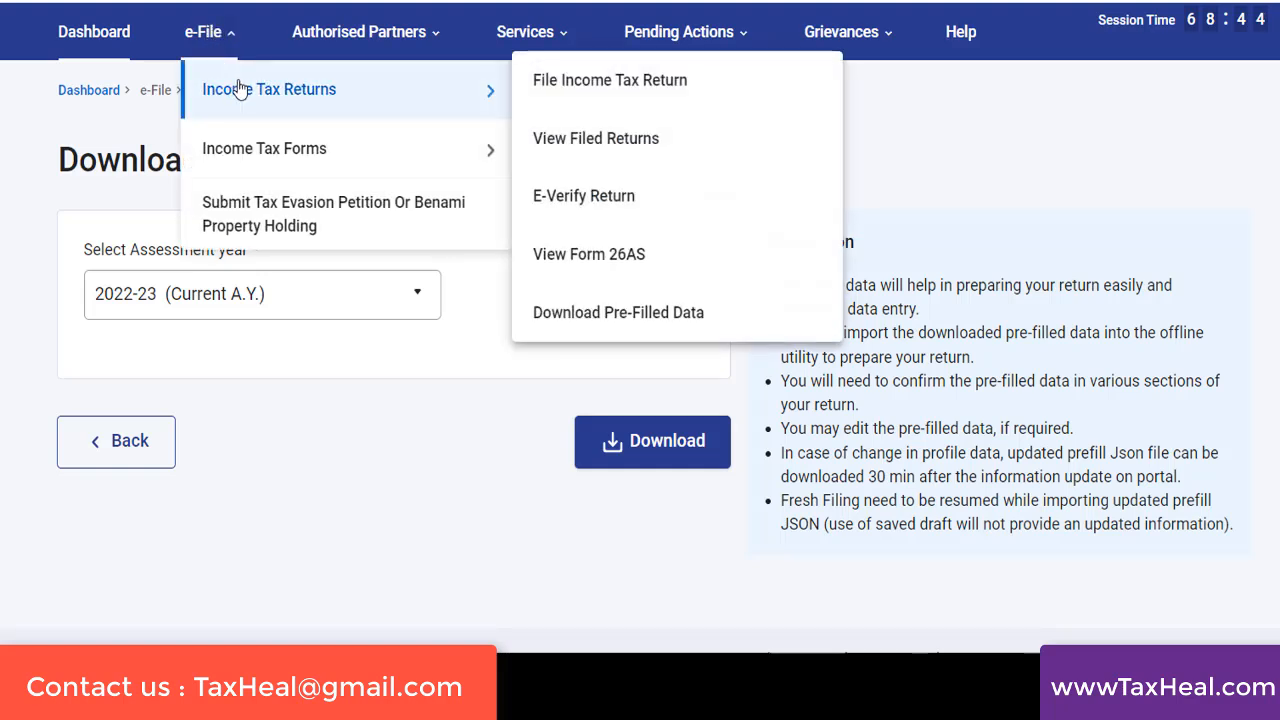
click(585, 271)
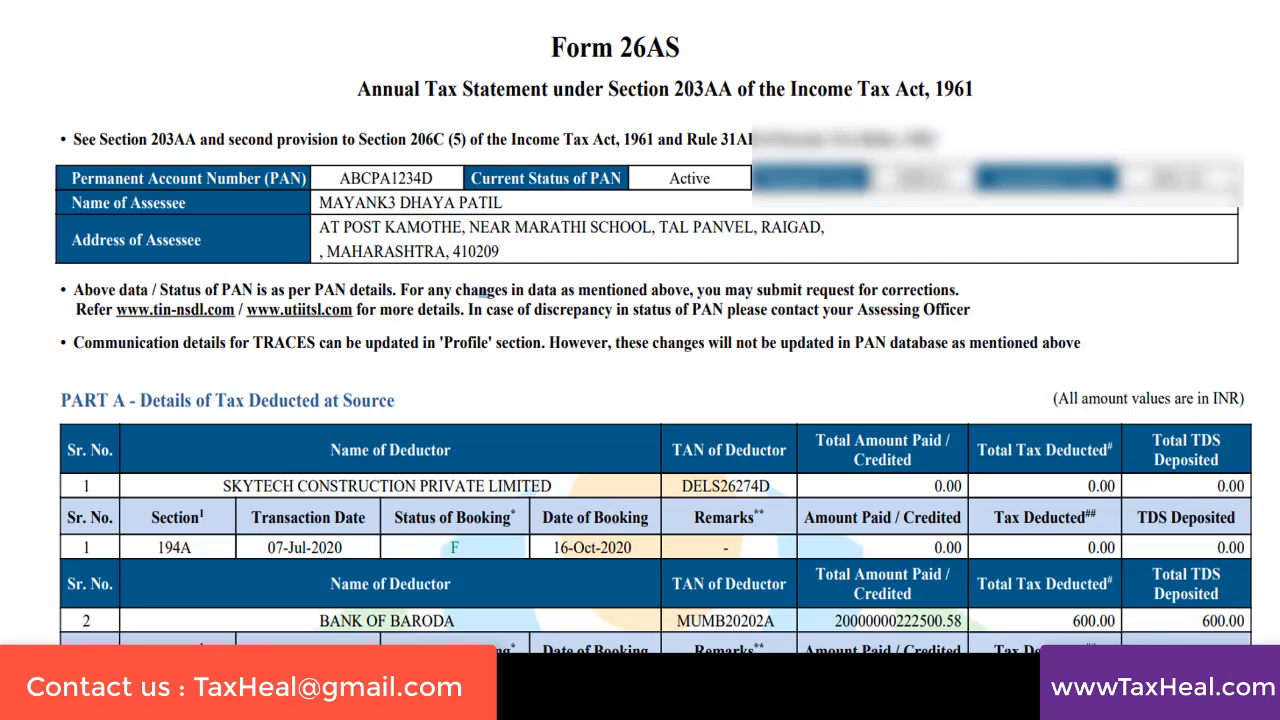
scroll(1254, 136, down, 4)
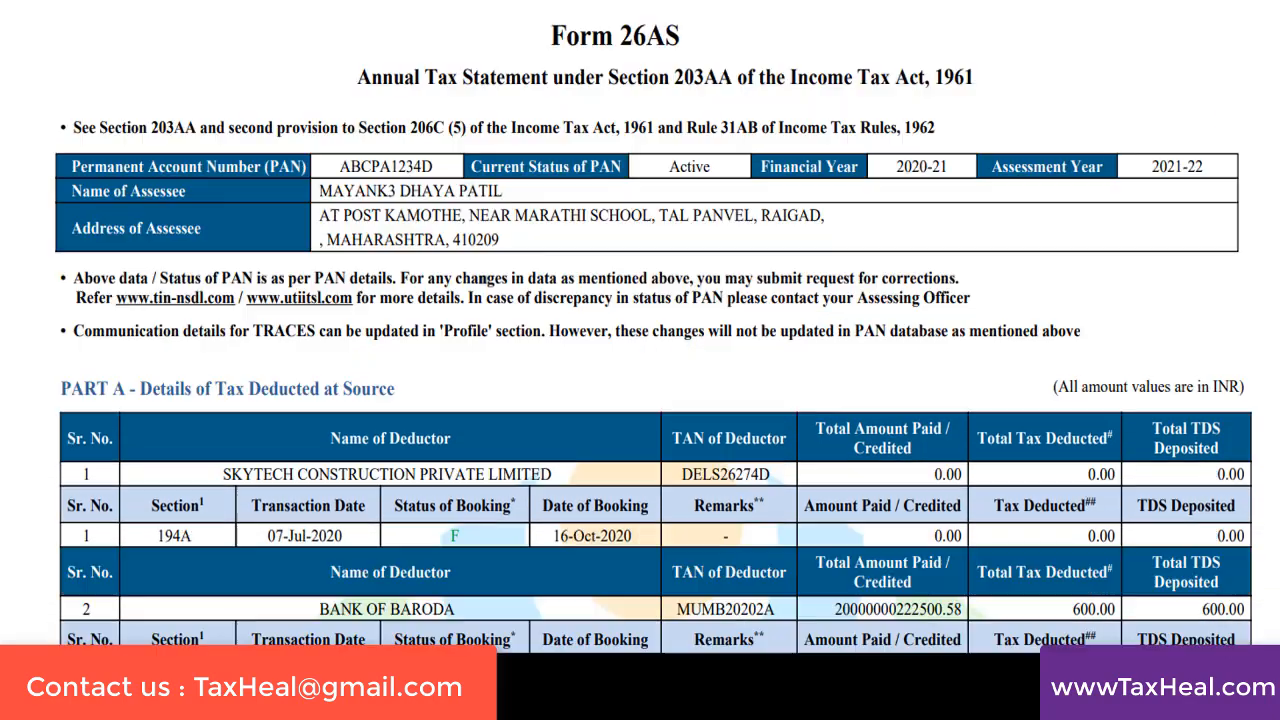
scroll(655, 327, up, 1)
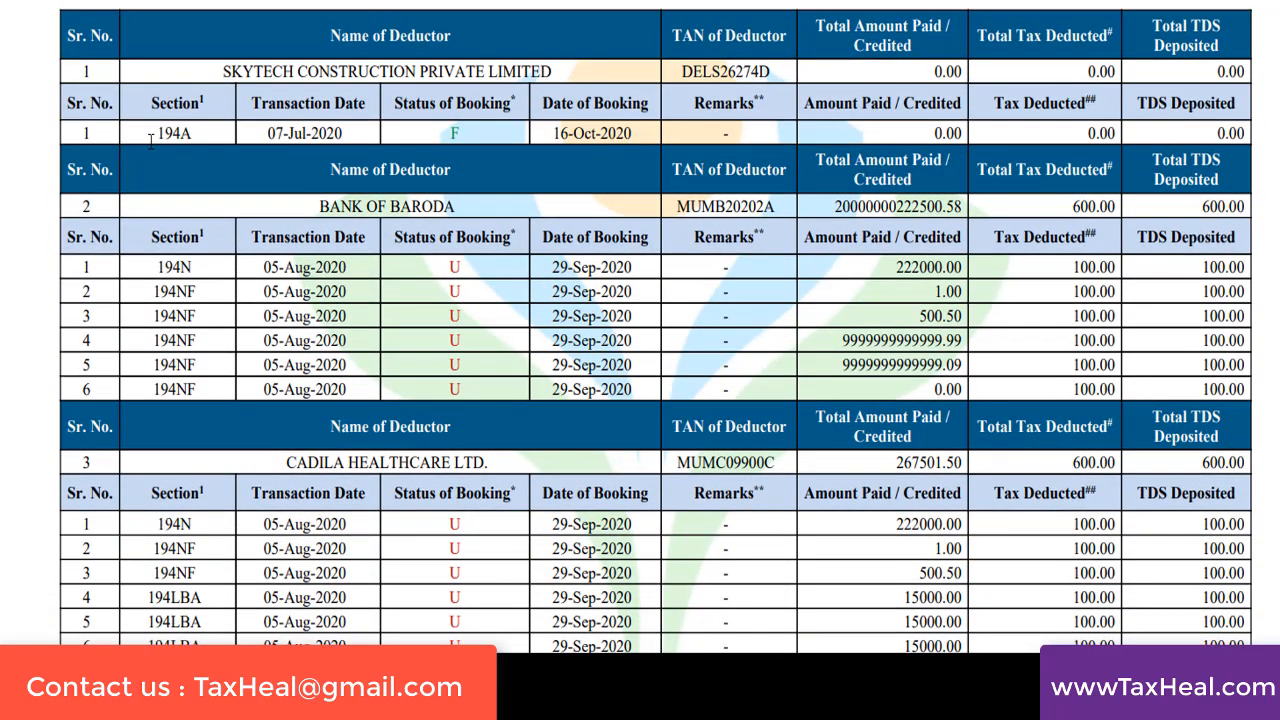
drag(151, 135, 198, 138)
click(355, 66)
drag(355, 66, 476, 70)
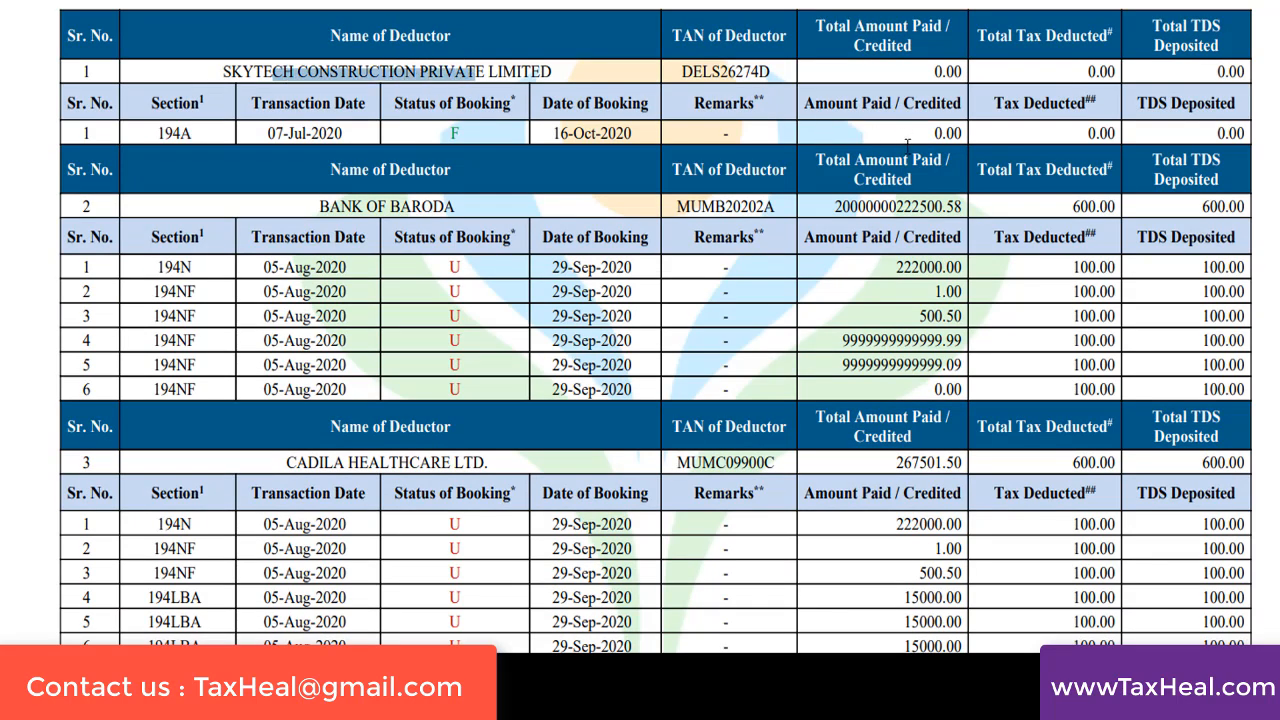
drag(838, 205, 963, 207)
drag(1082, 210, 1130, 210)
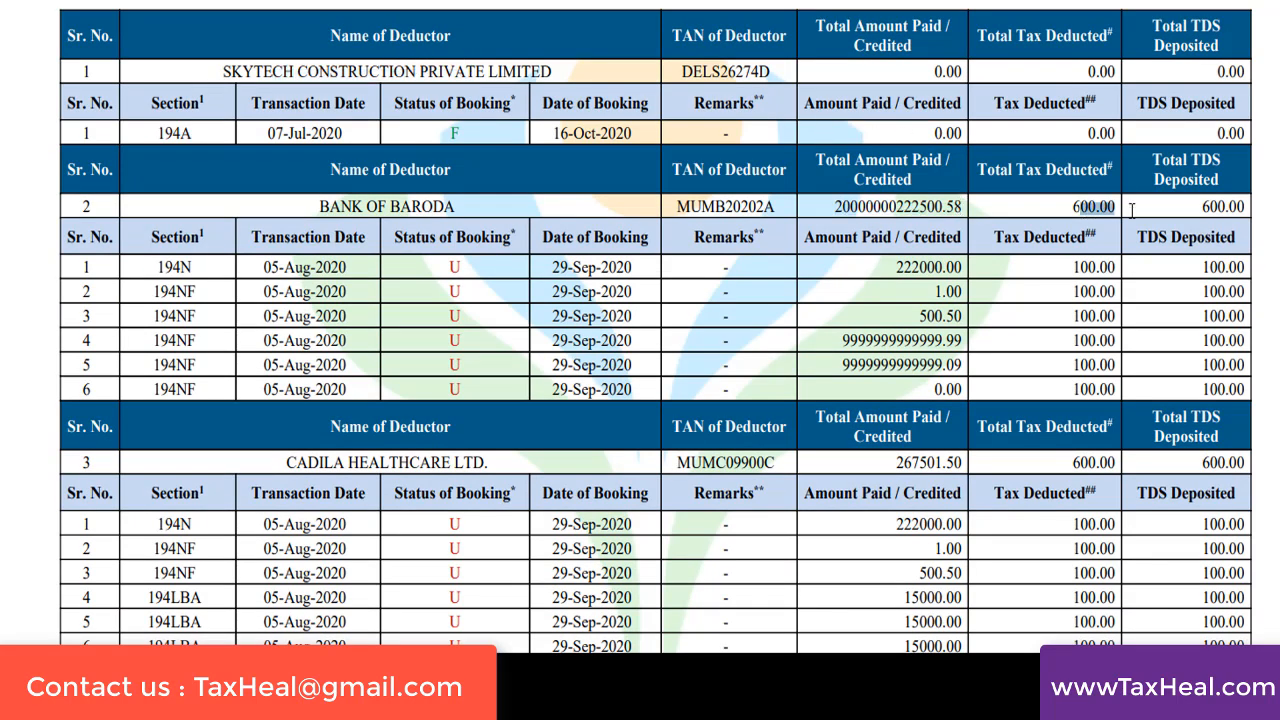
Examine the remaining Part A deductor entries and the Part A1 and Part A2 tables of Form 26AS
scroll(655, 327, down, 5)
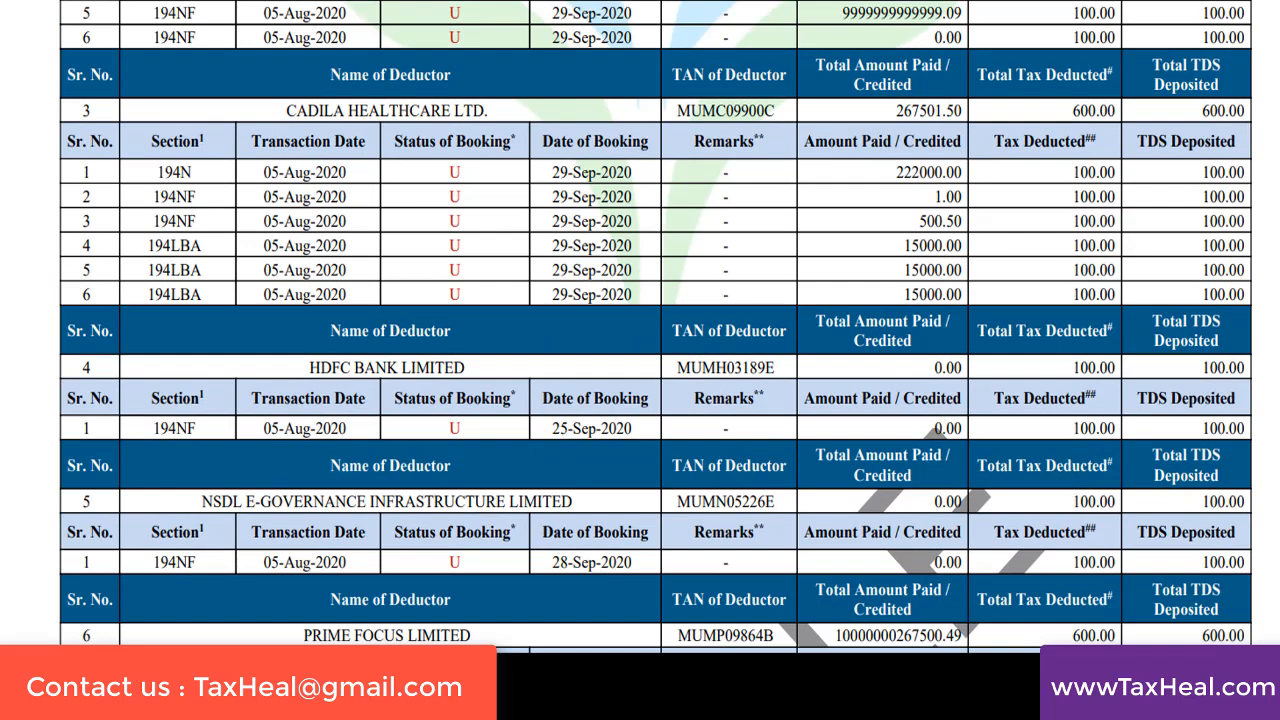
scroll(655, 327, down, 1)
scroll(655, 327, down, 1)
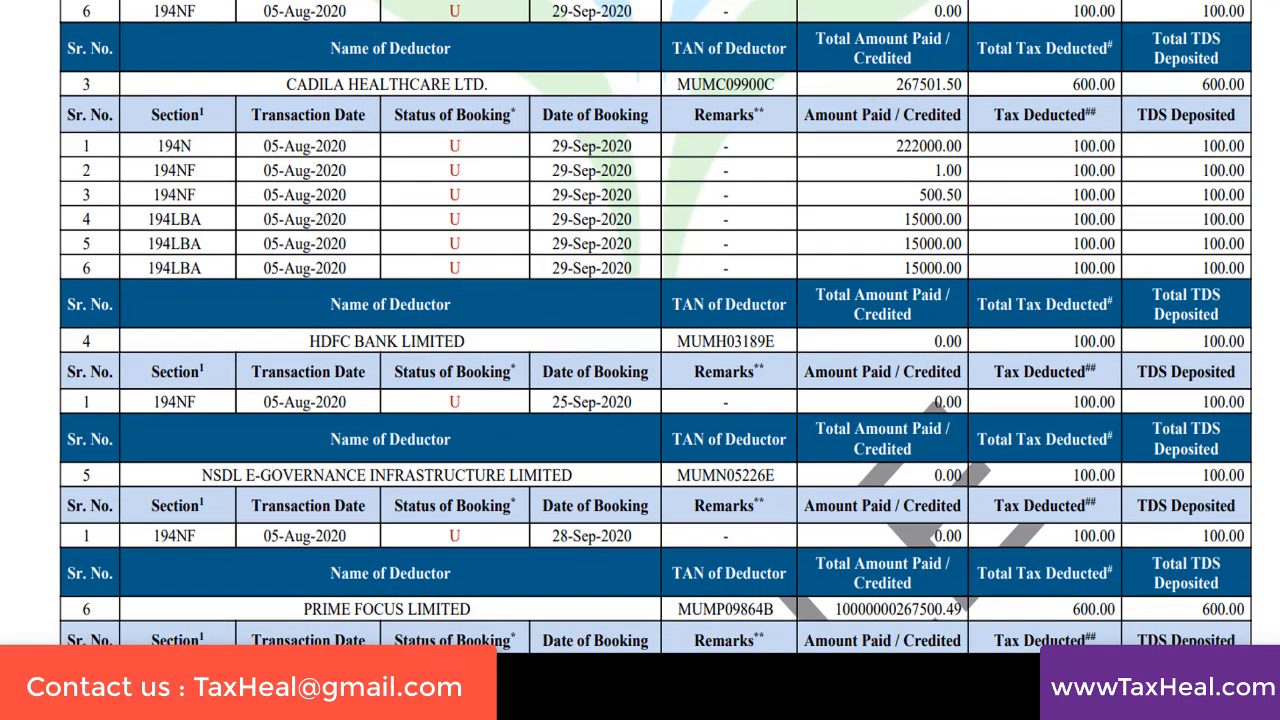
scroll(655, 327, down, 2)
scroll(655, 327, down, 8)
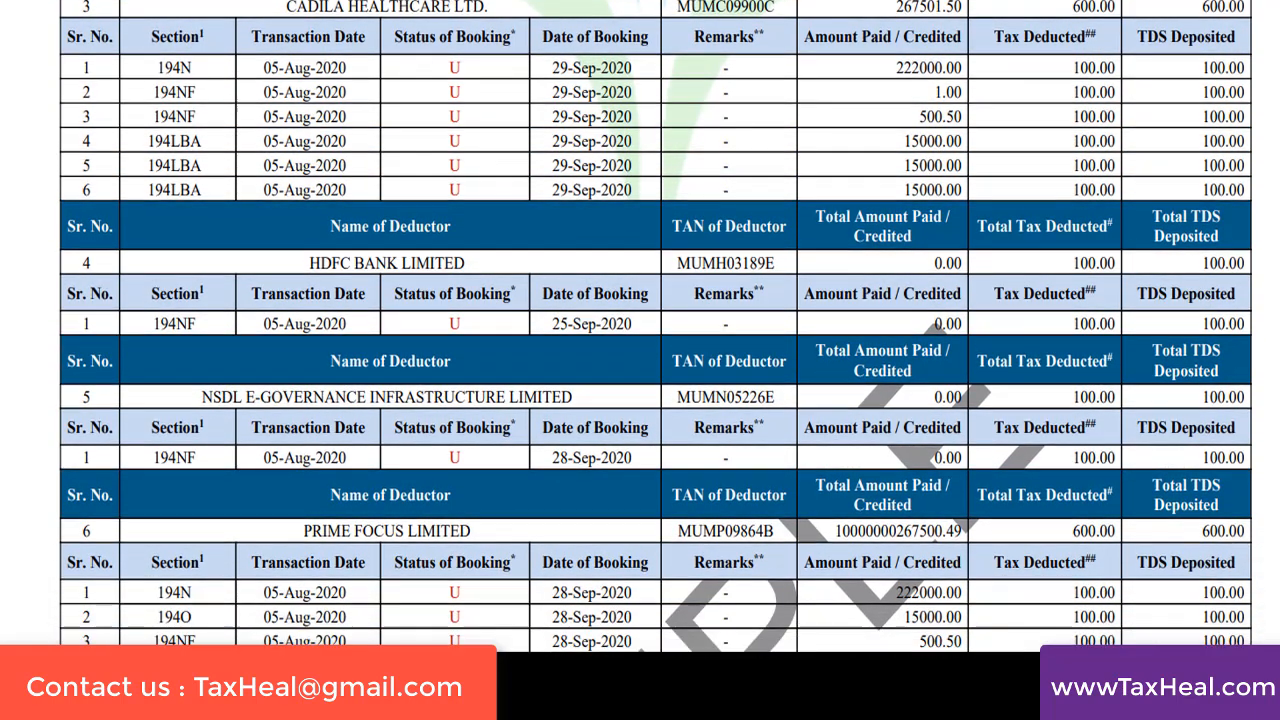
scroll(655, 327, down, 3)
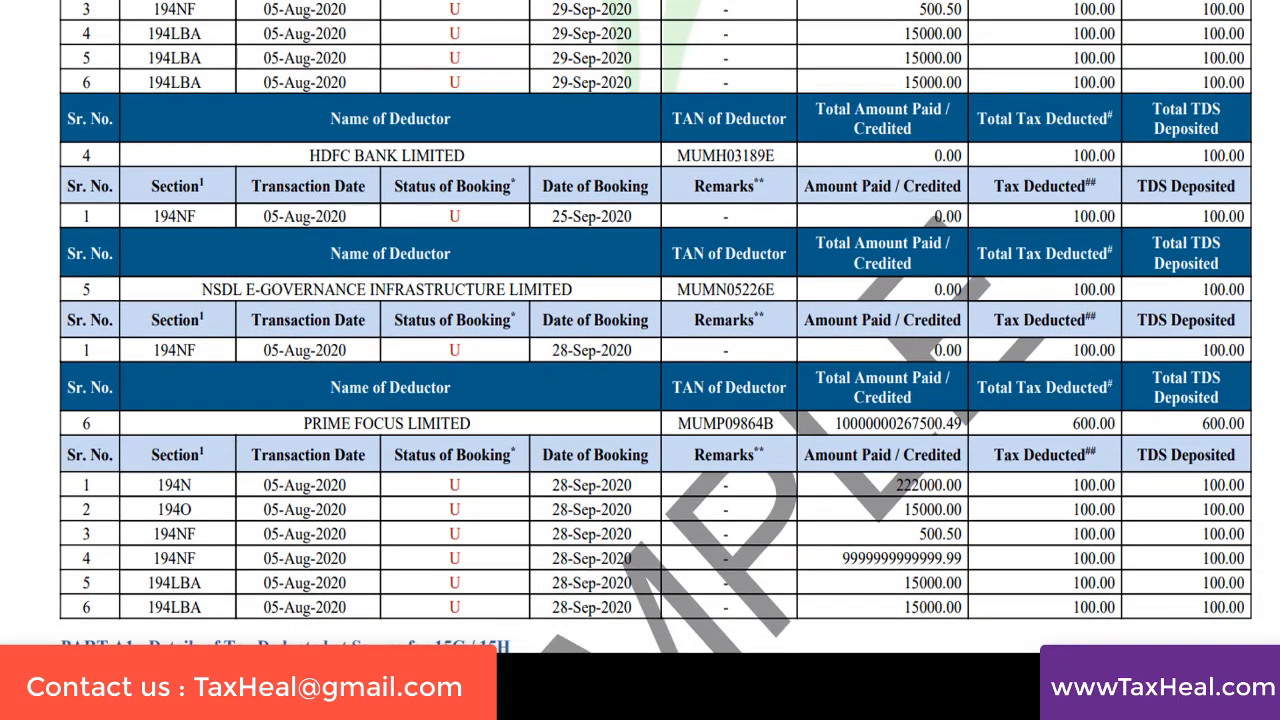
scroll(655, 327, down, 15)
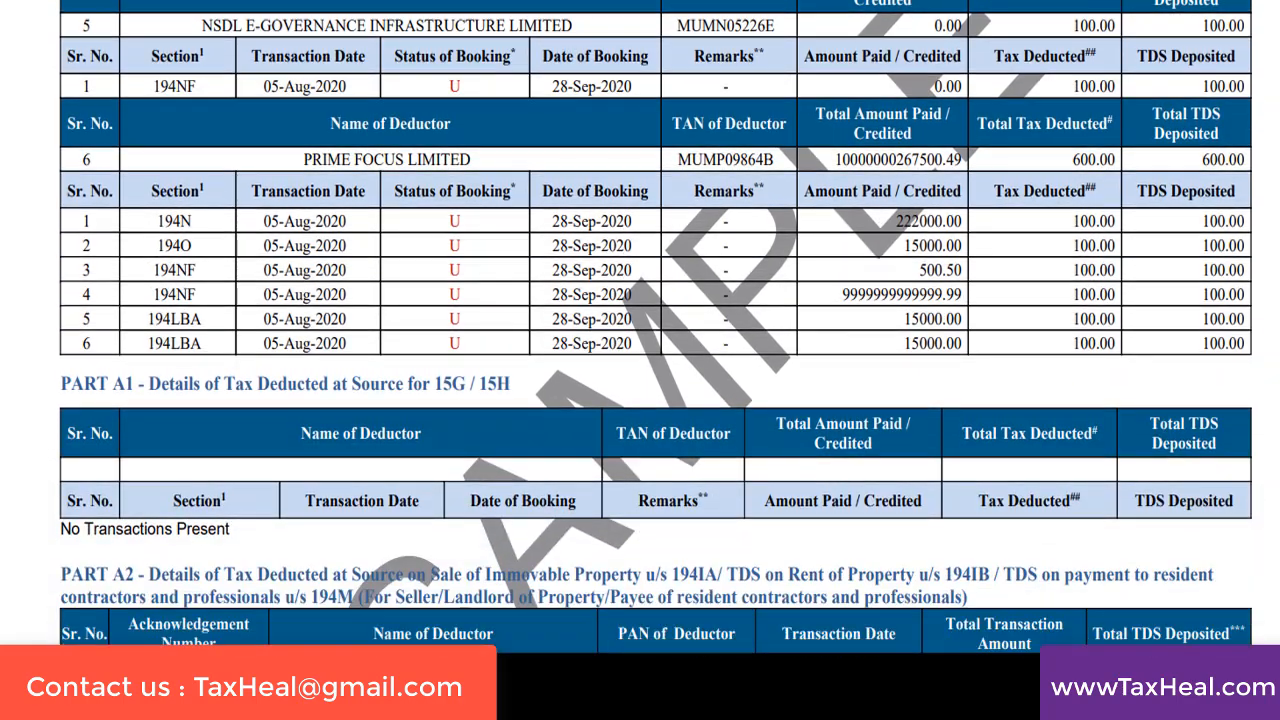
scroll(655, 327, down, 7)
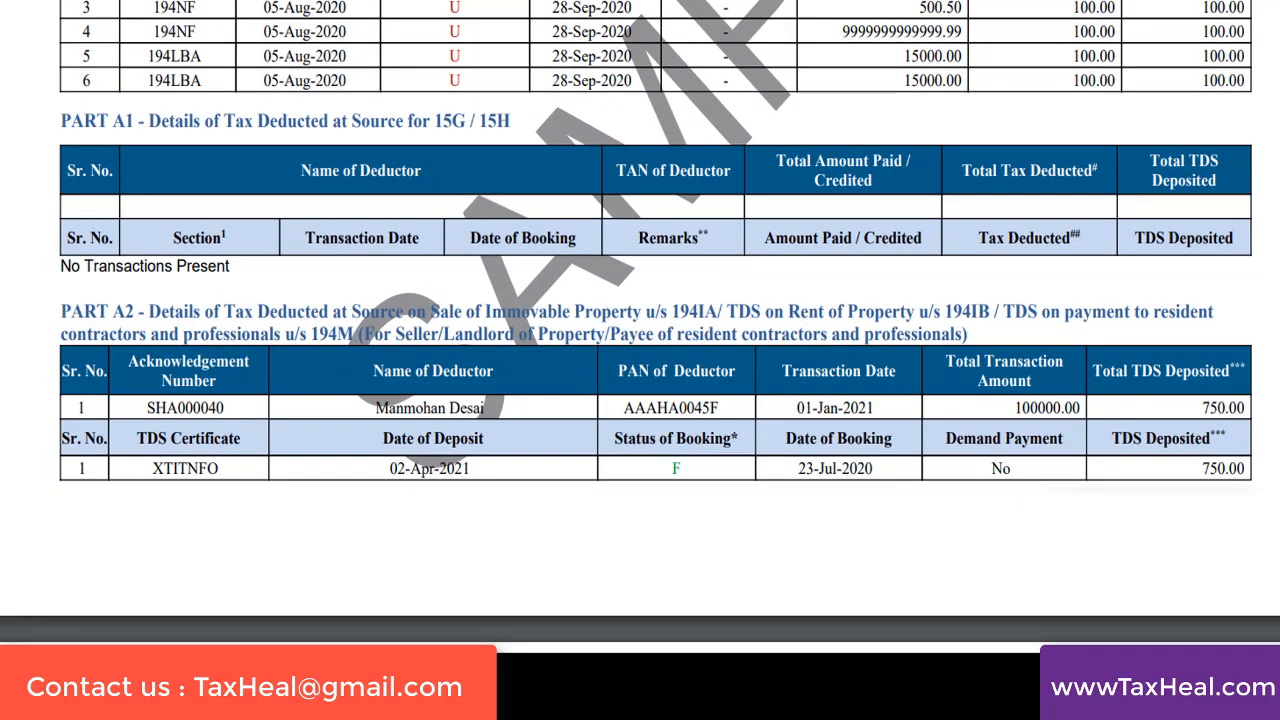
Review the remaining Part A2 entries of Form 26AS and open the Annual Information Statement (AIS) on the e-Filing portal
scroll(655, 327, down, 16)
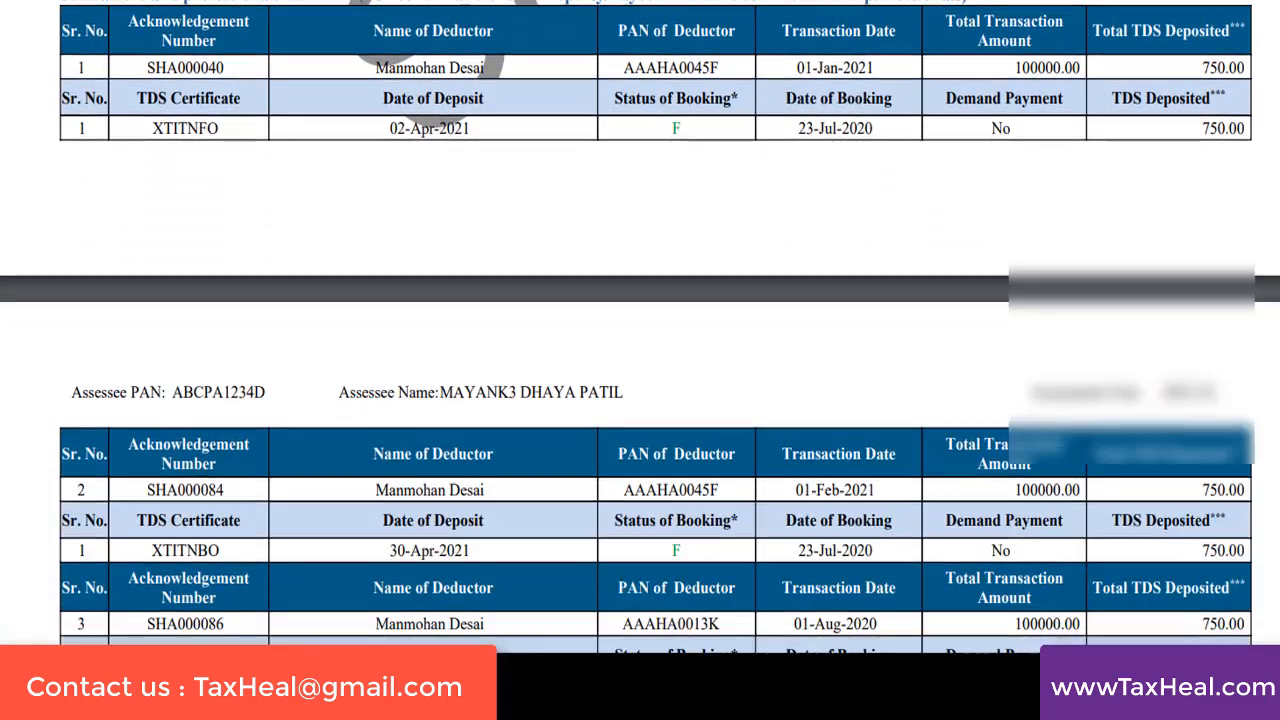
scroll(655, 327, down, 11)
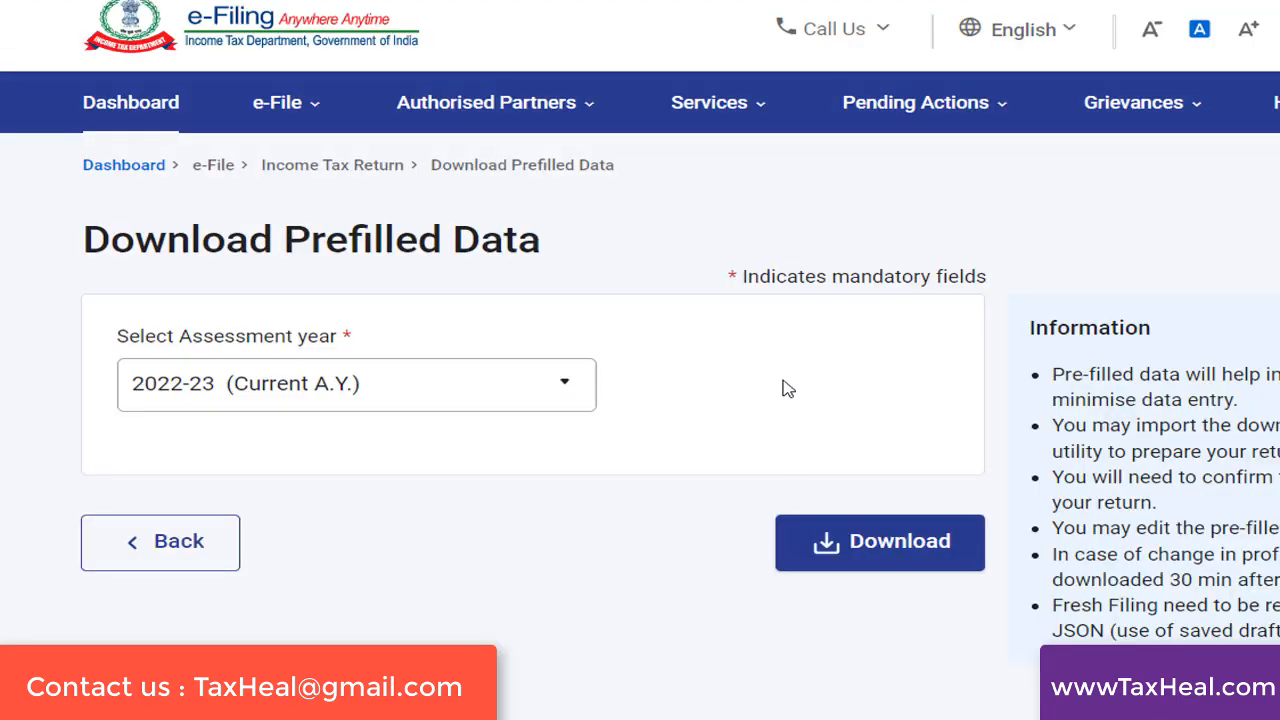
click(743, 100)
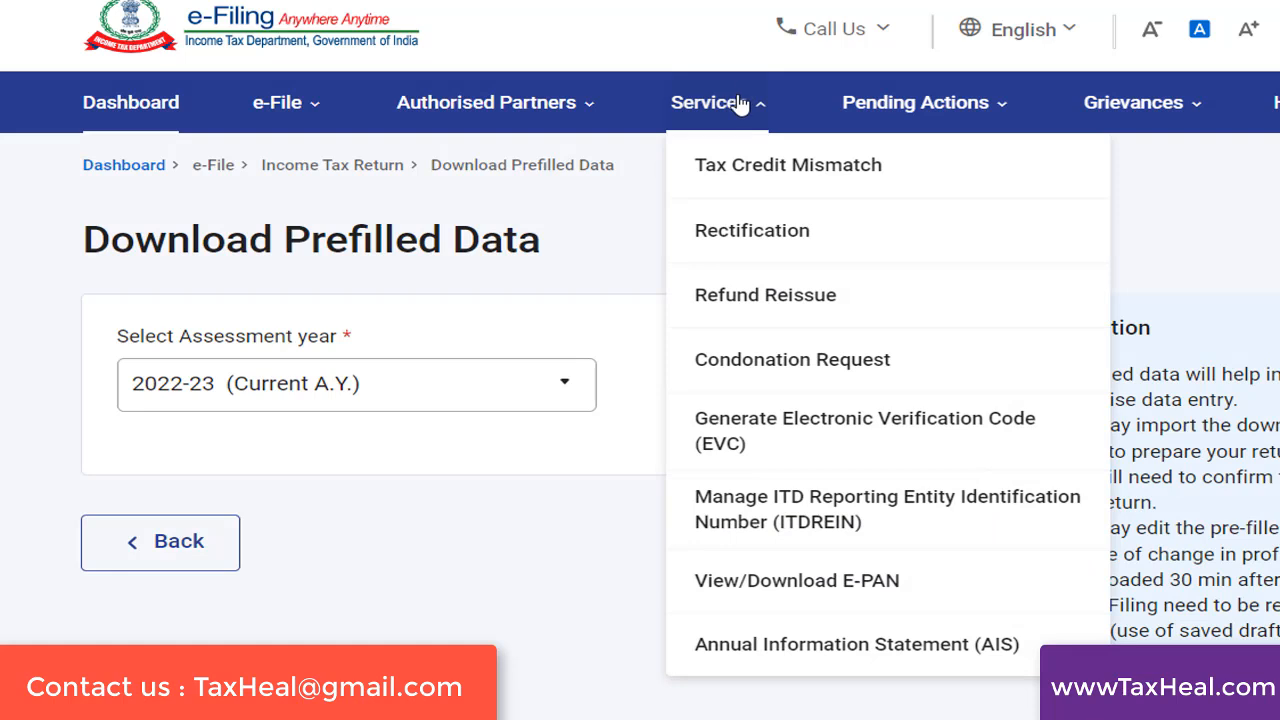
click(838, 646)
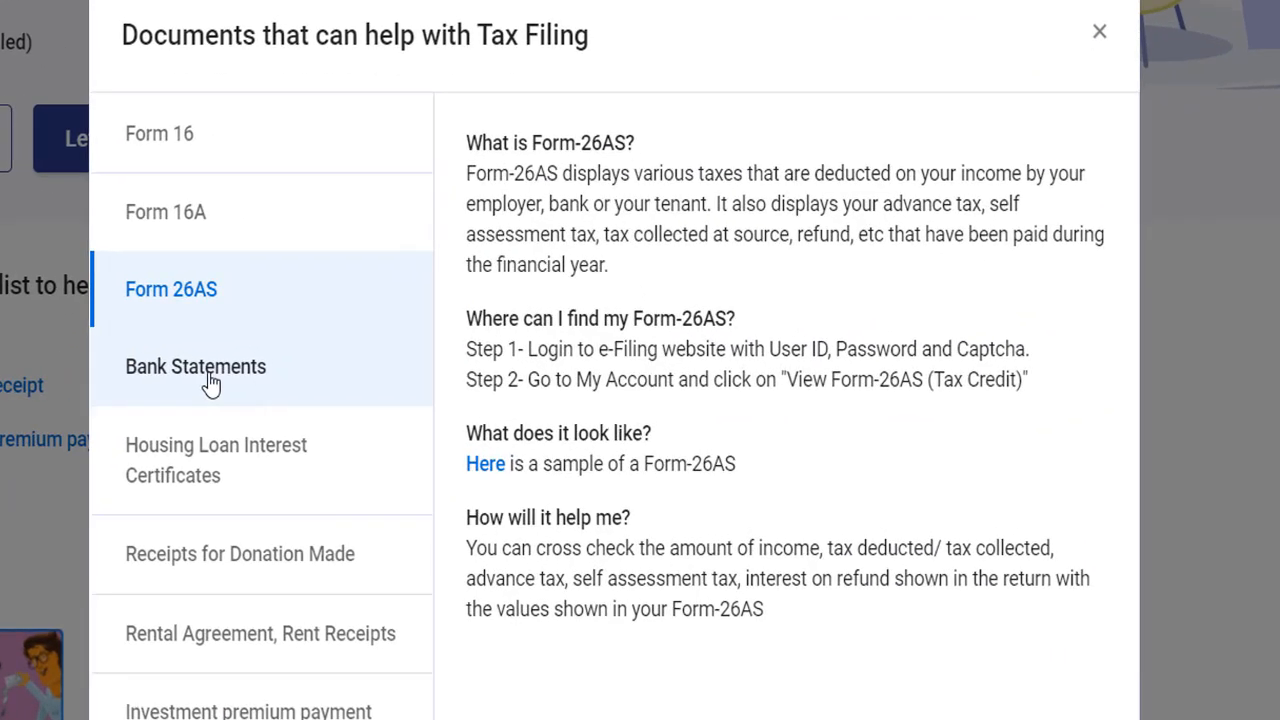
Return to the tax filing documents list and read about Bank Statements and Housing Loan Interest Certificates
click(210, 380)
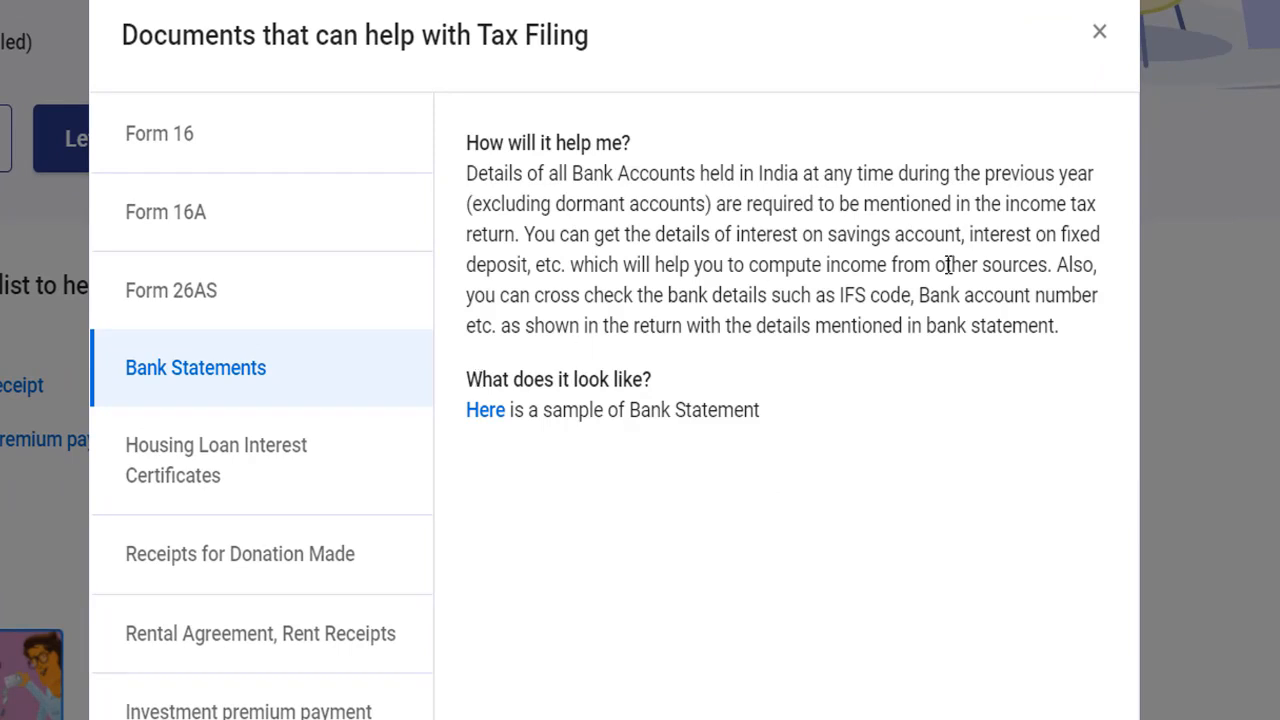
drag(693, 304, 923, 301)
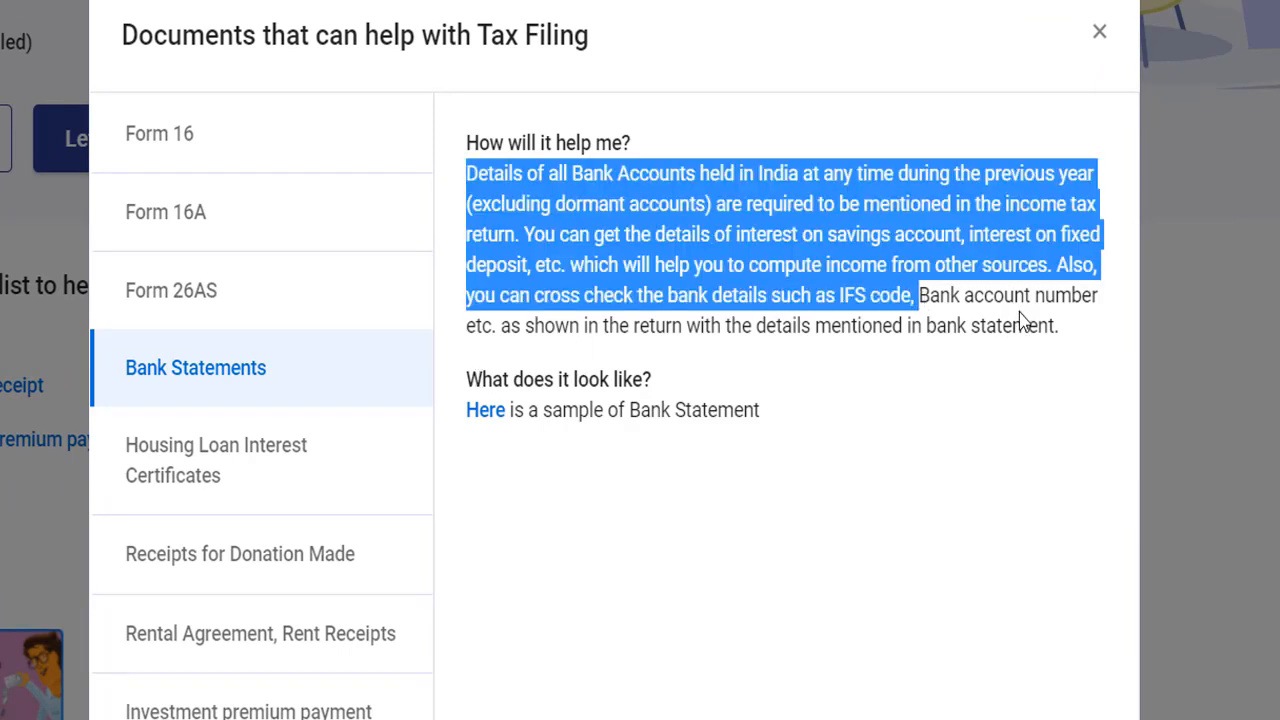
click(906, 366)
drag(466, 172, 690, 205)
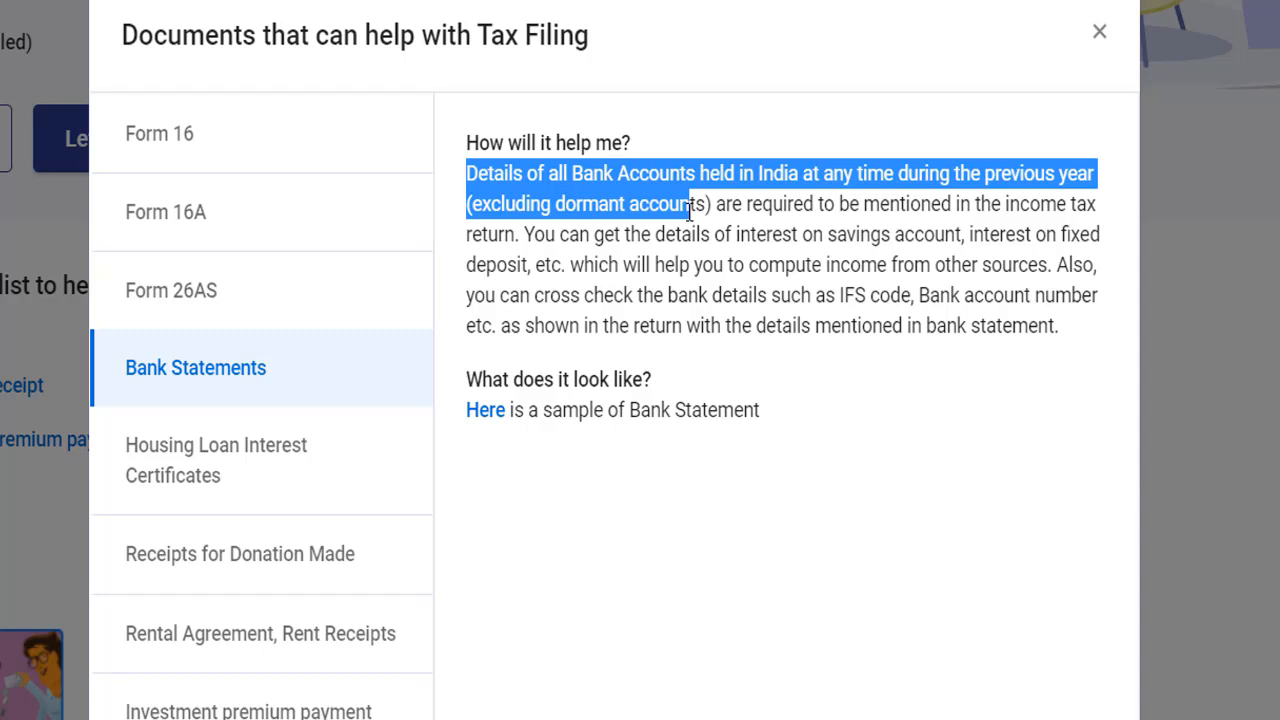
click(256, 452)
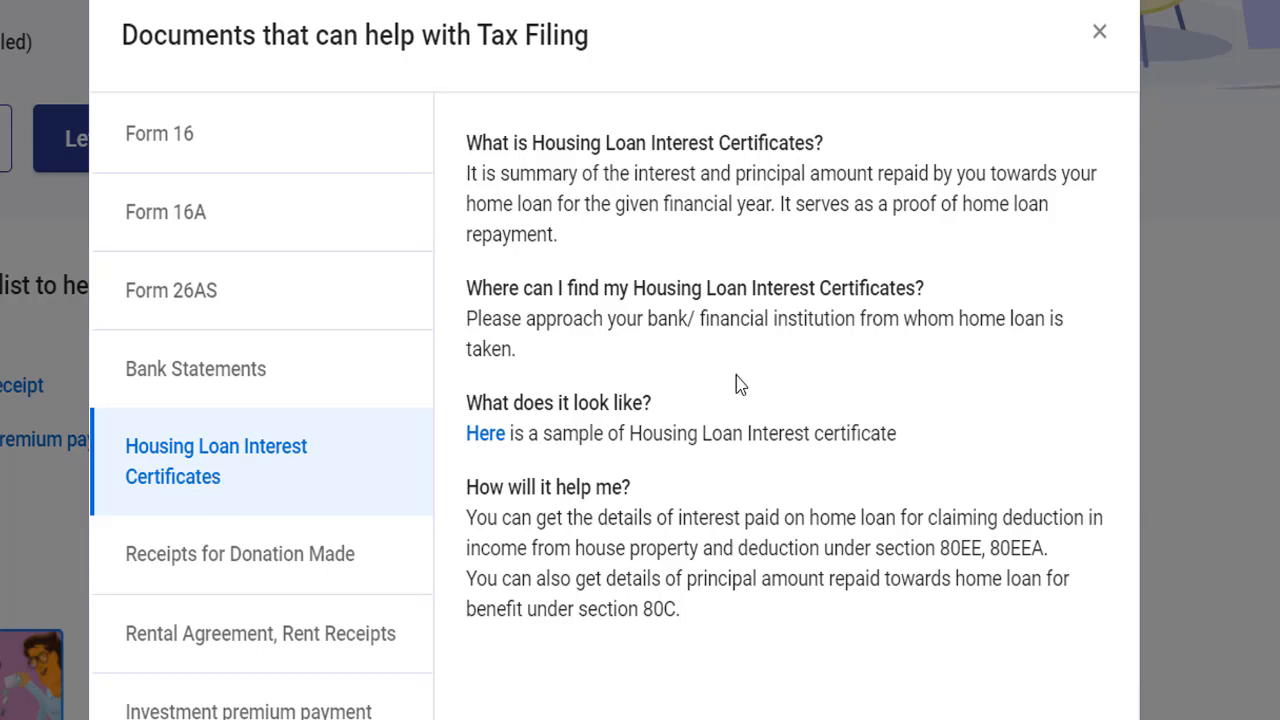
drag(750, 305, 948, 305)
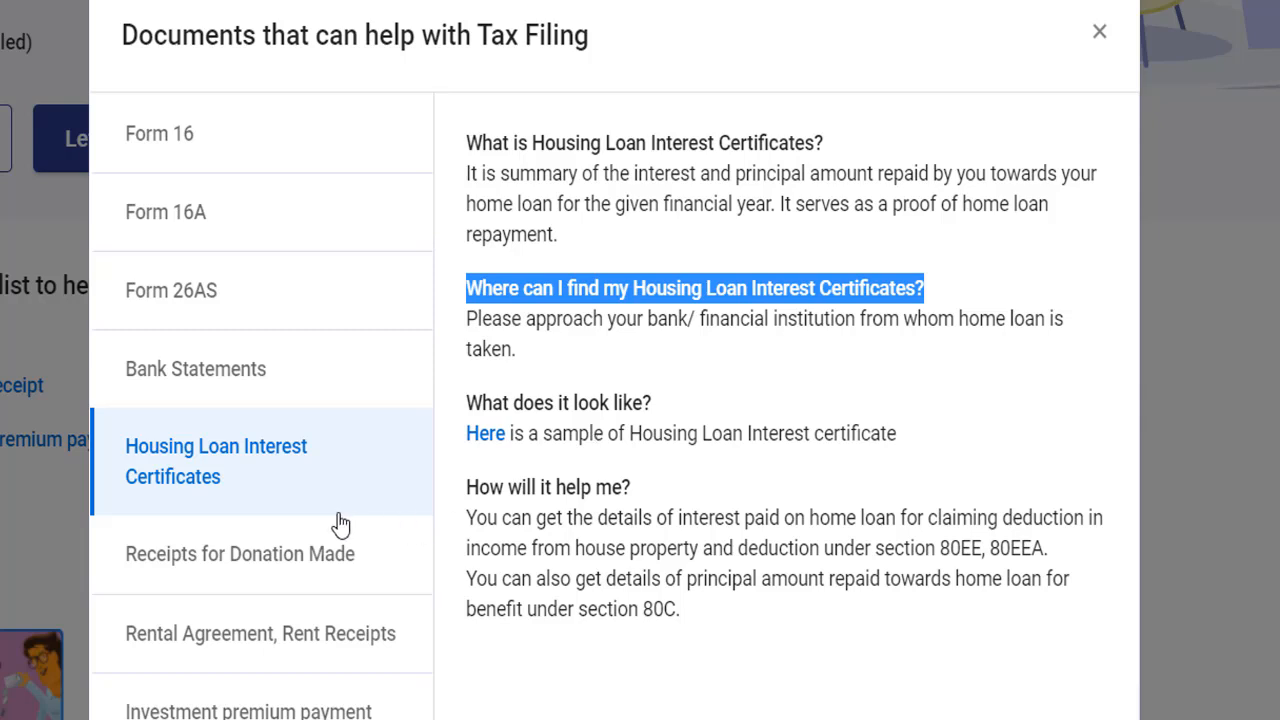
Read about Receipts for Donation Made, going through the donation details needed for deductions under sections 80G and 80GGA
click(298, 571)
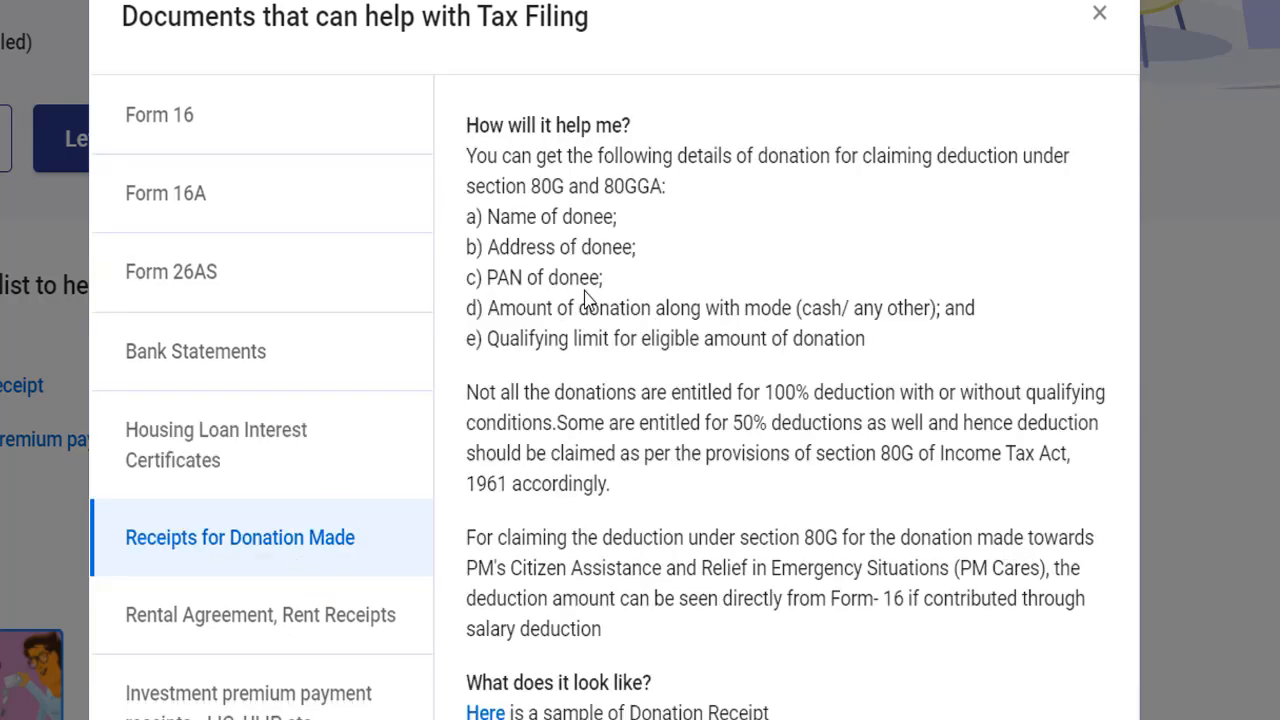
drag(466, 216, 616, 224)
click(528, 250)
drag(466, 247, 612, 247)
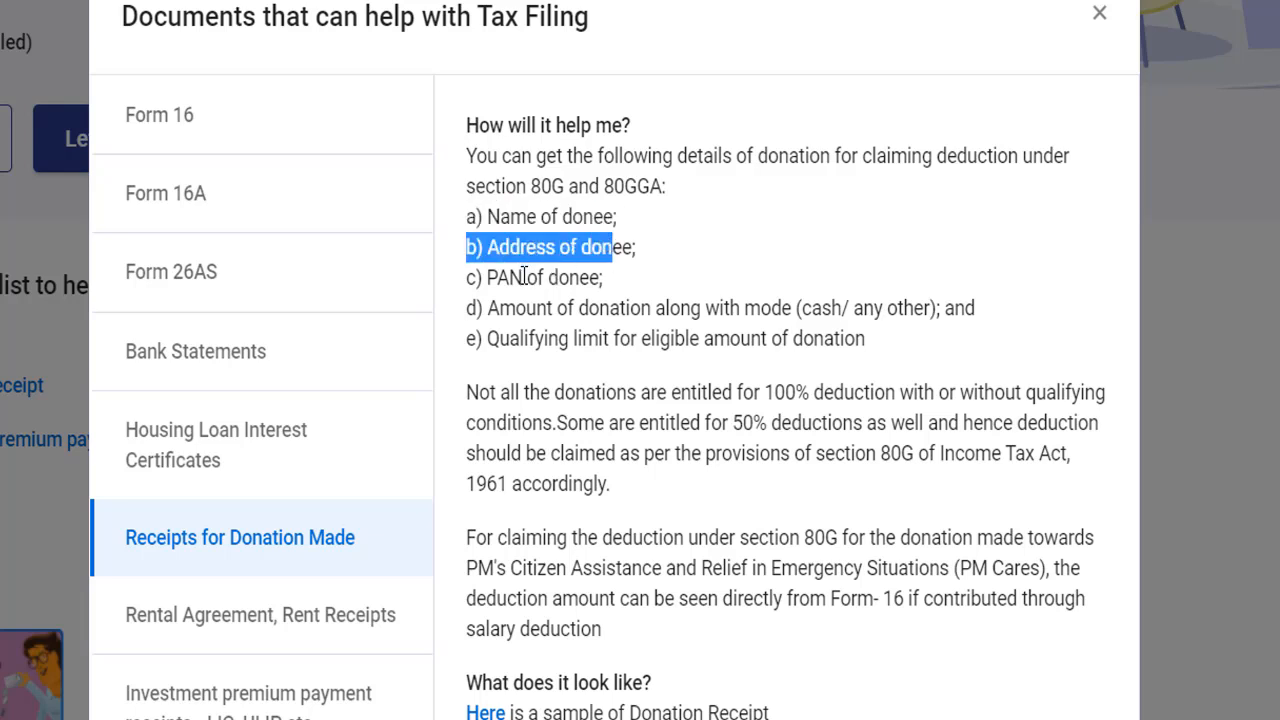
drag(466, 277, 592, 277)
drag(466, 308, 798, 308)
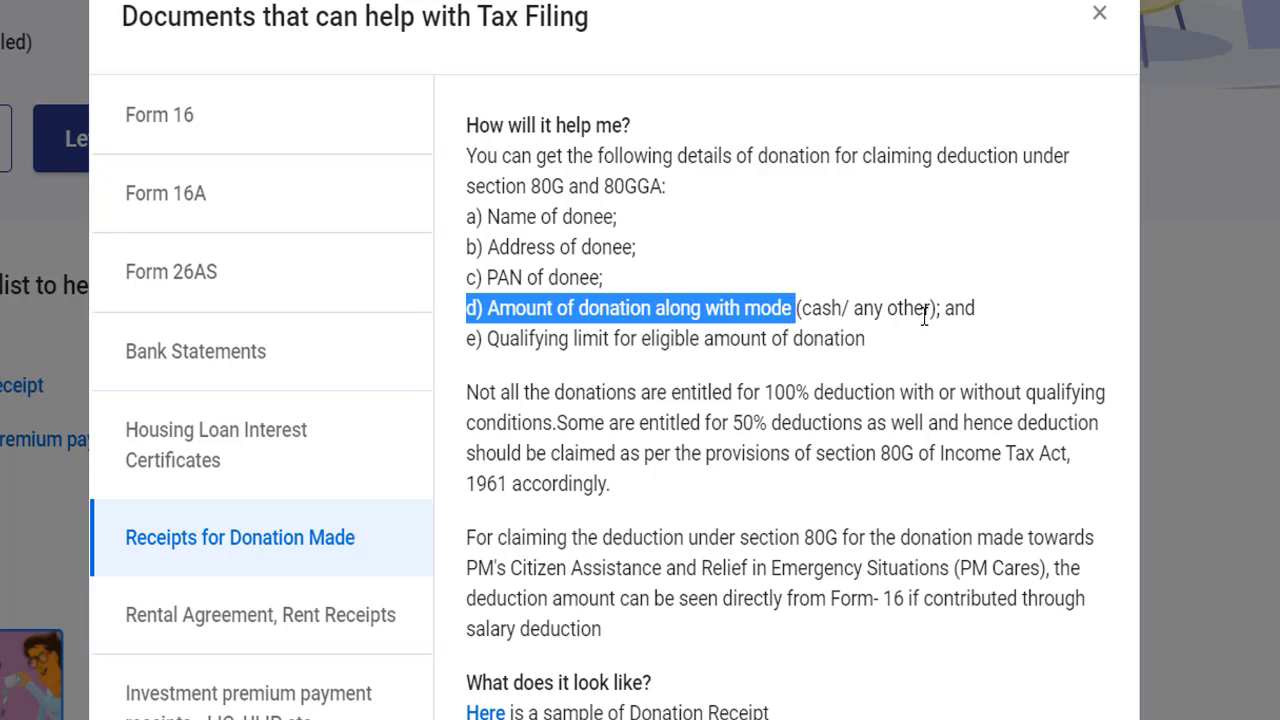
drag(466, 340, 590, 343)
drag(844, 341, 850, 343)
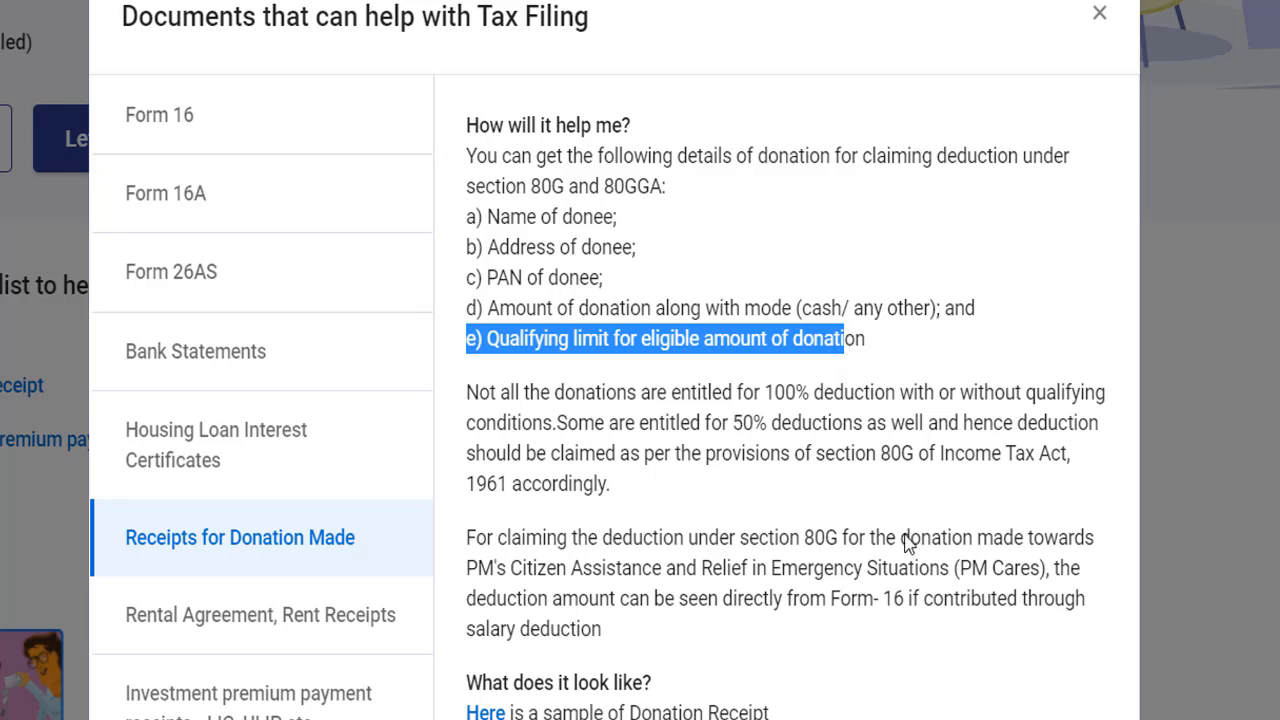
Read how the Rental Agreement and Rent Receipts help in claiming House Rent Allowance or a section 80GG deduction
click(236, 622)
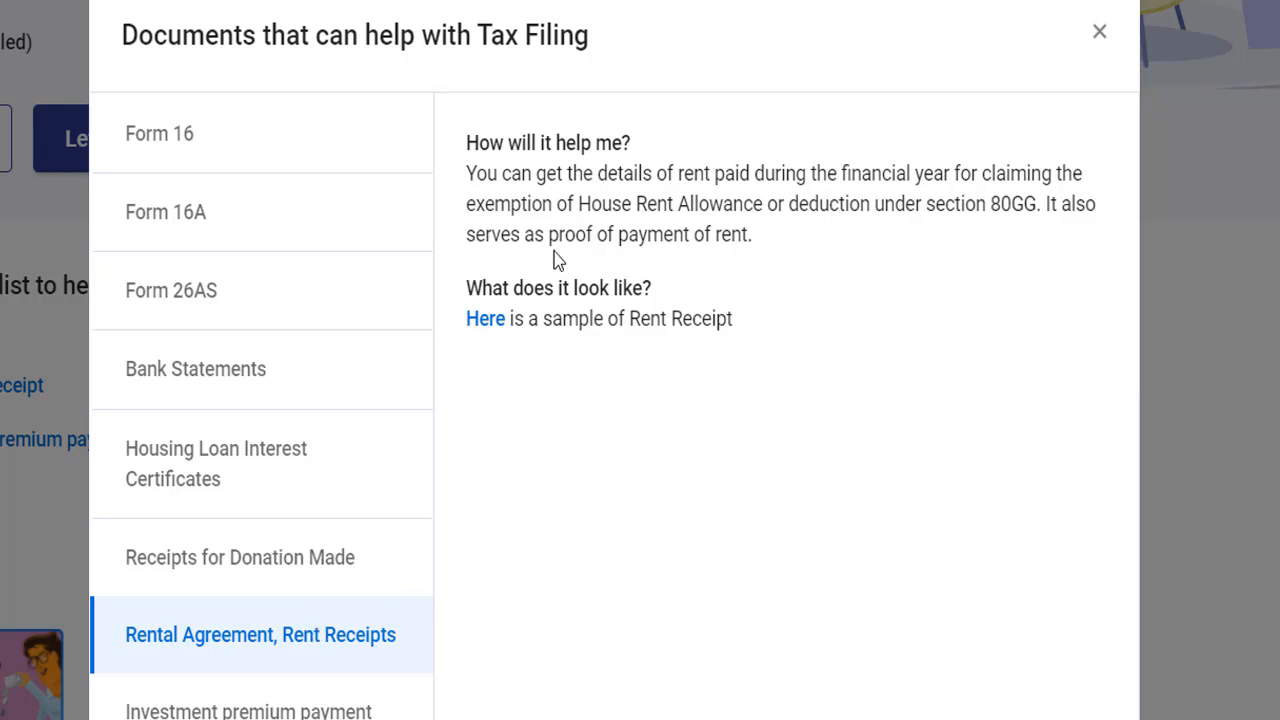
drag(466, 174, 755, 204)
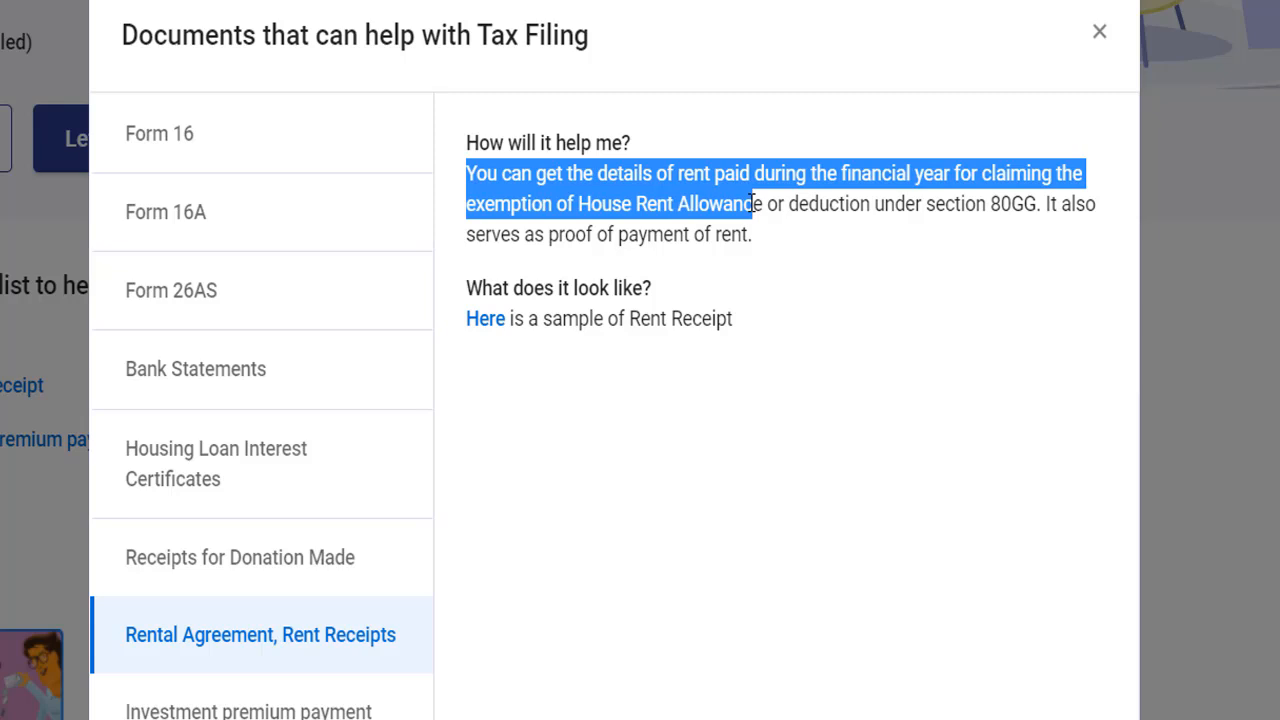
drag(968, 202, 1041, 204)
triple_click(685, 240)
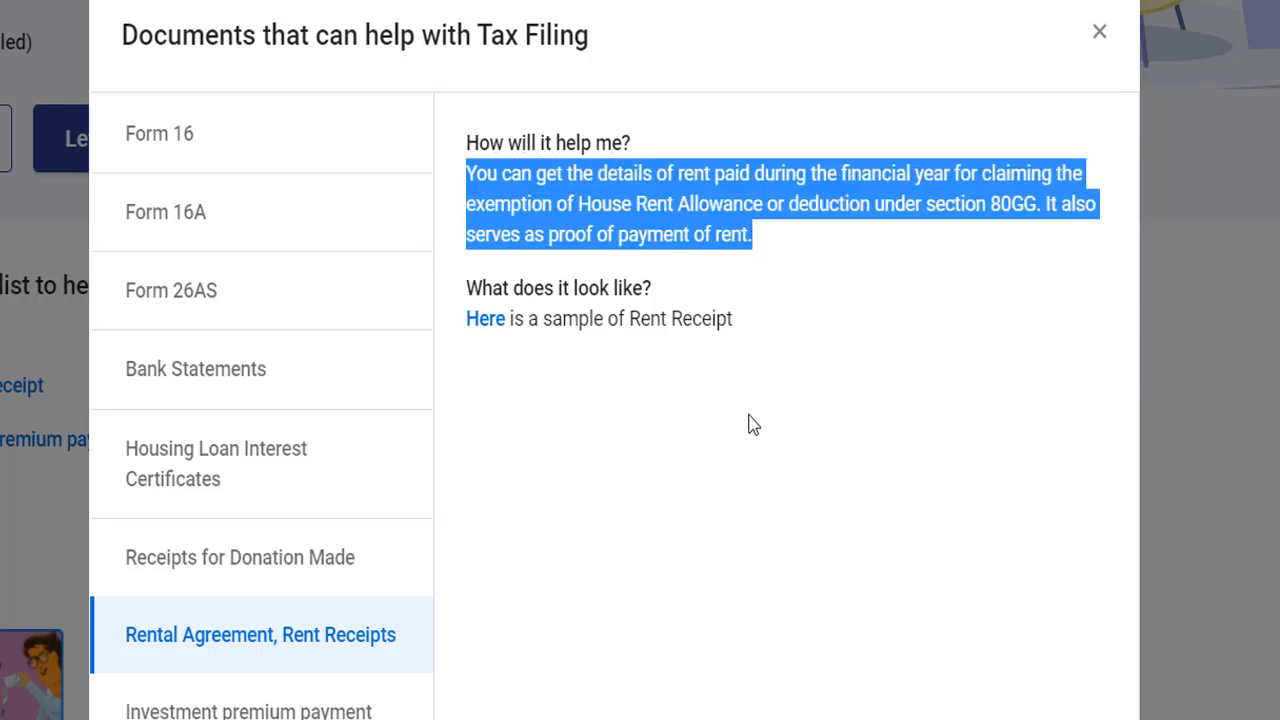
click(688, 502)
Read about investment premium payment receipts for sections 80C and 80D, and close the tax filing documents list
click(248, 710)
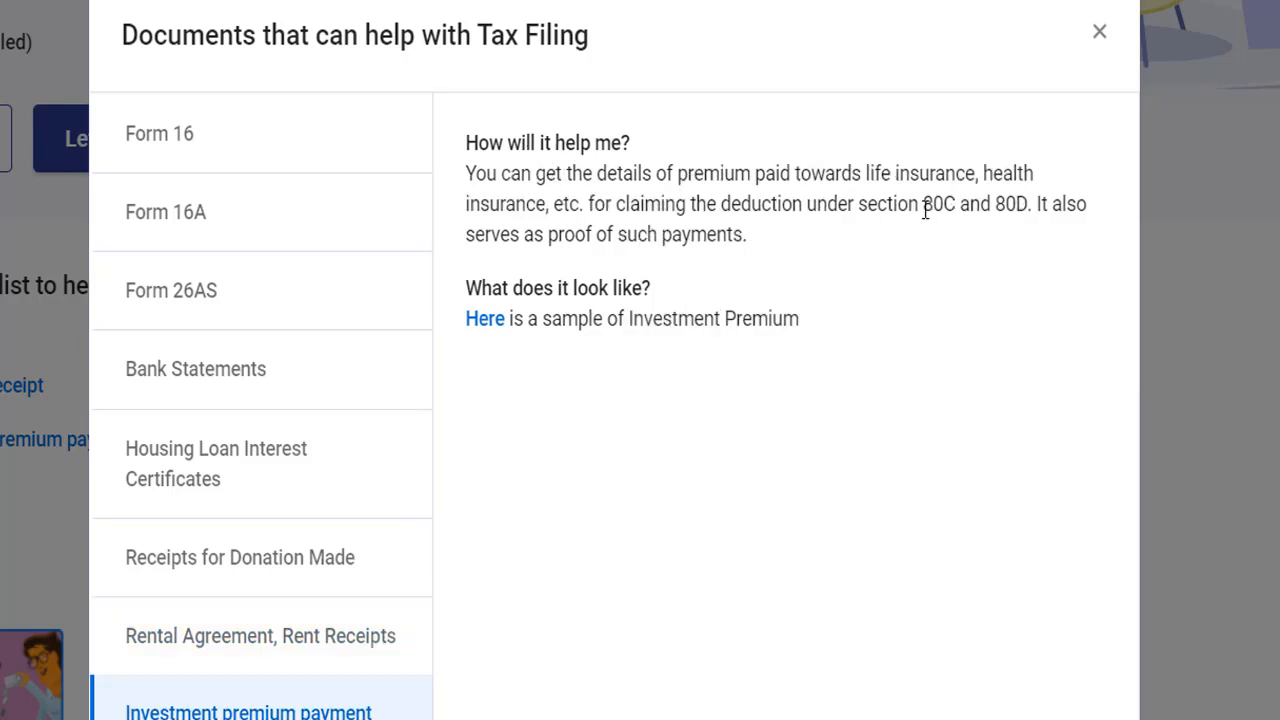
drag(466, 172, 1027, 205)
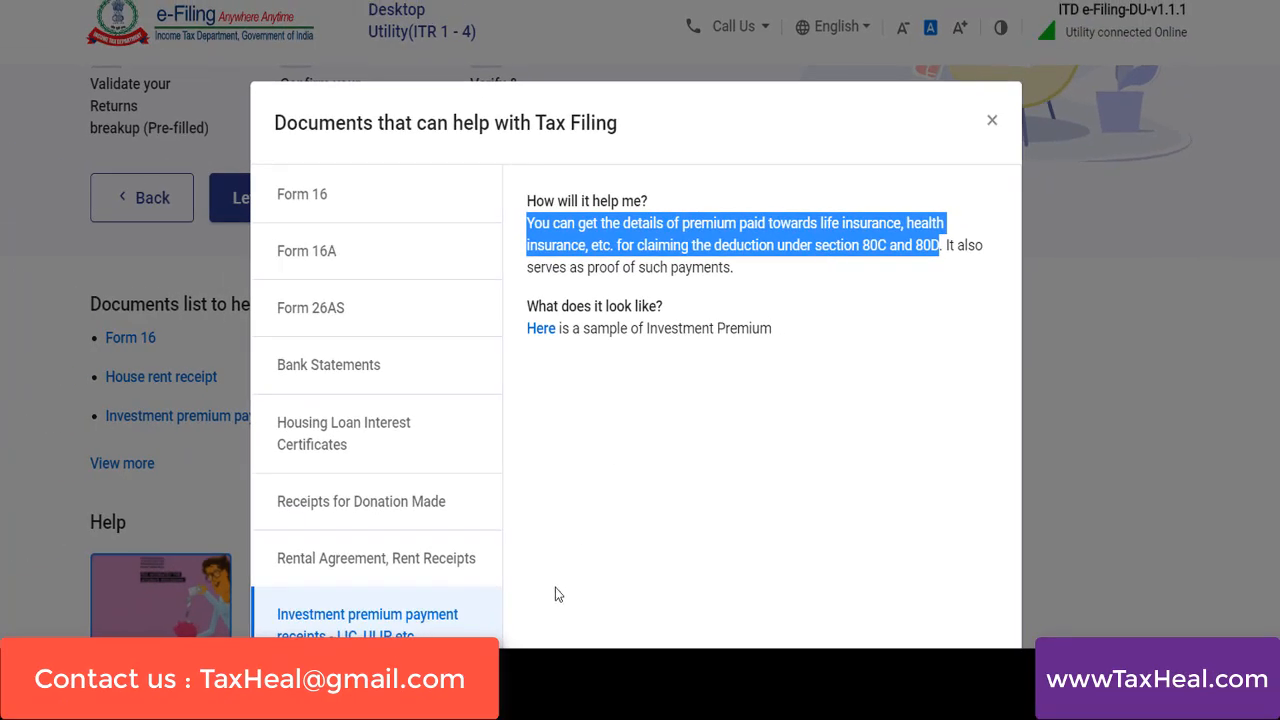
click(992, 120)
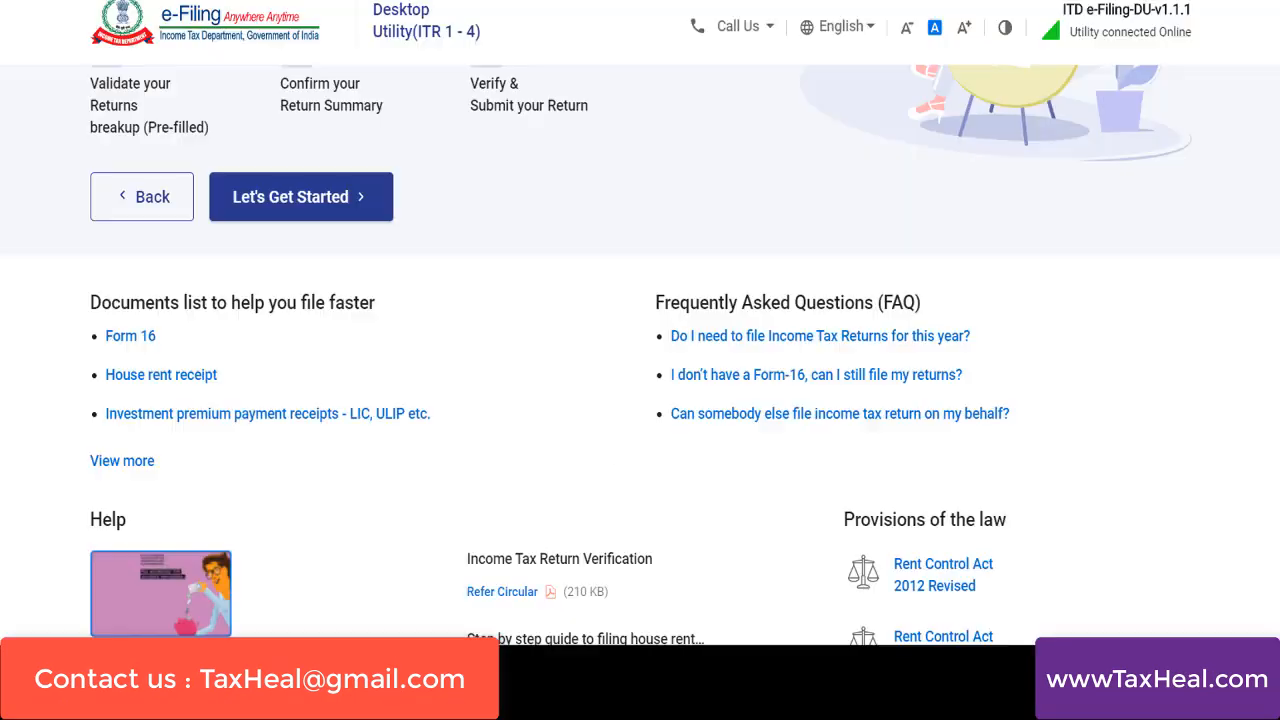
Start the ITR-1 return and continue with "Taxable income is more than basic exemption limit" as the reason for filing
scroll(640, 356, down, 1)
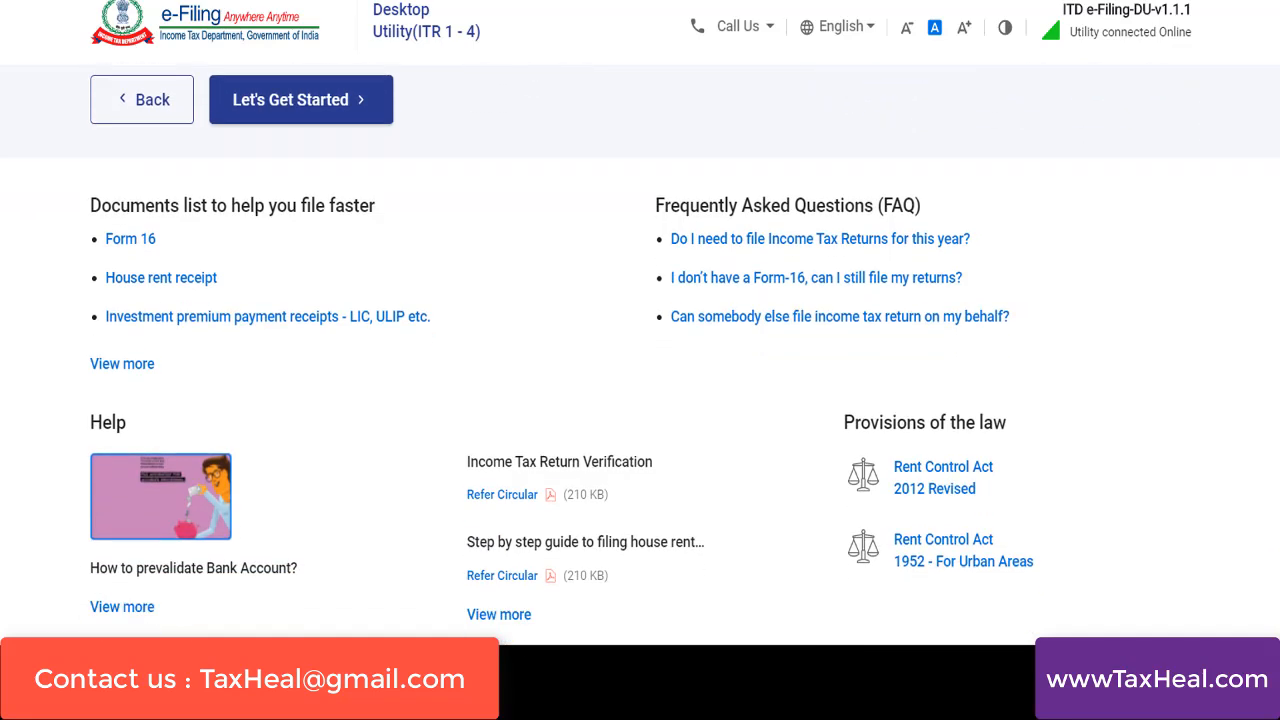
scroll(640, 354, up, 3)
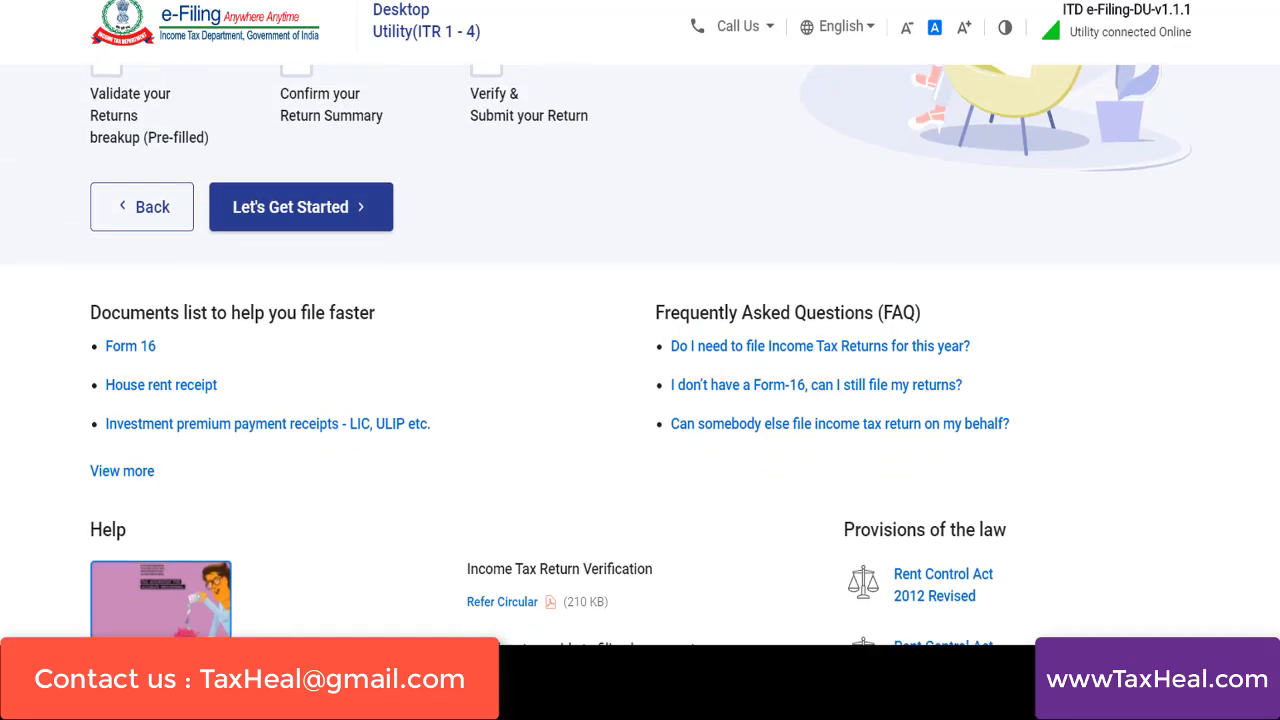
scroll(640, 354, up, 1)
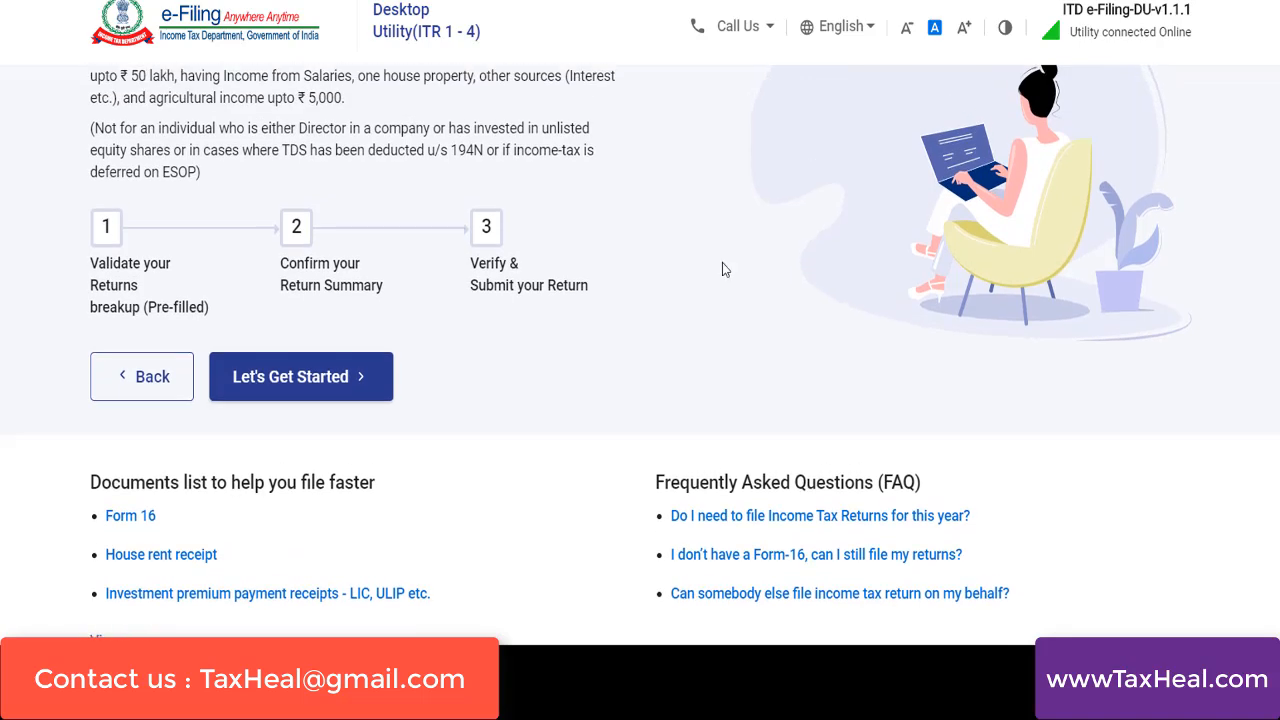
click(293, 380)
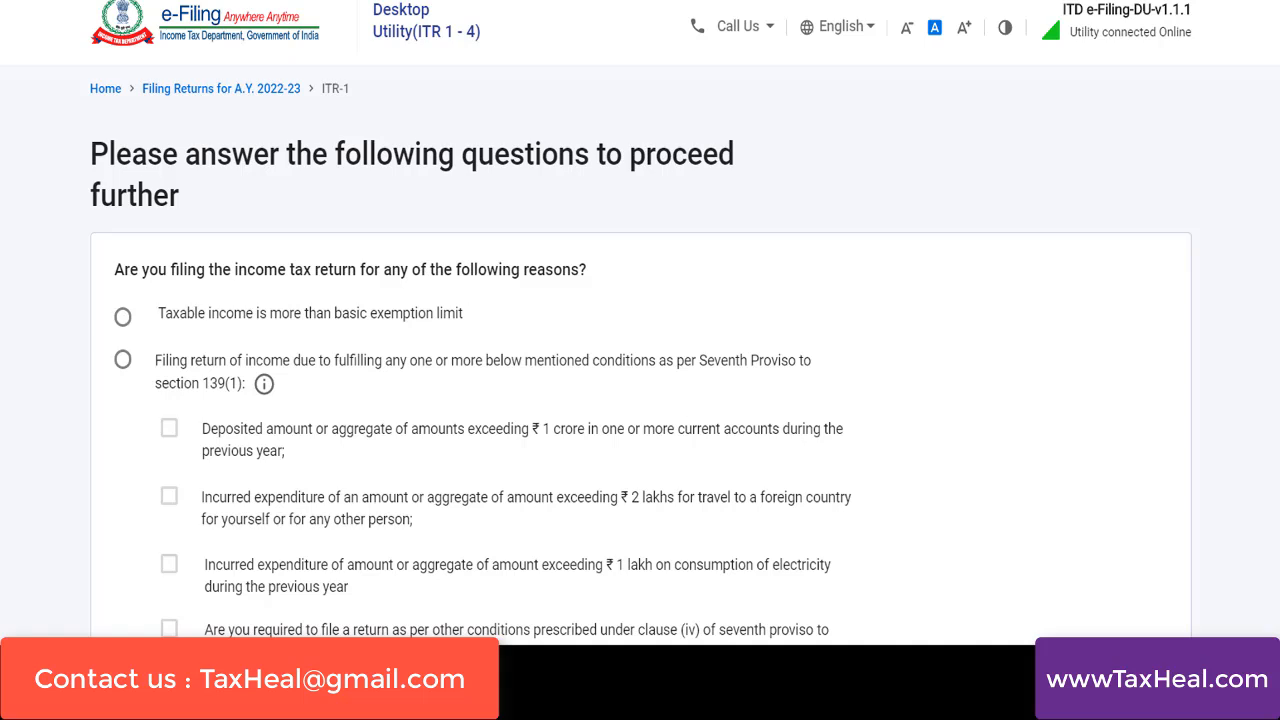
scroll(640, 360, down, 2)
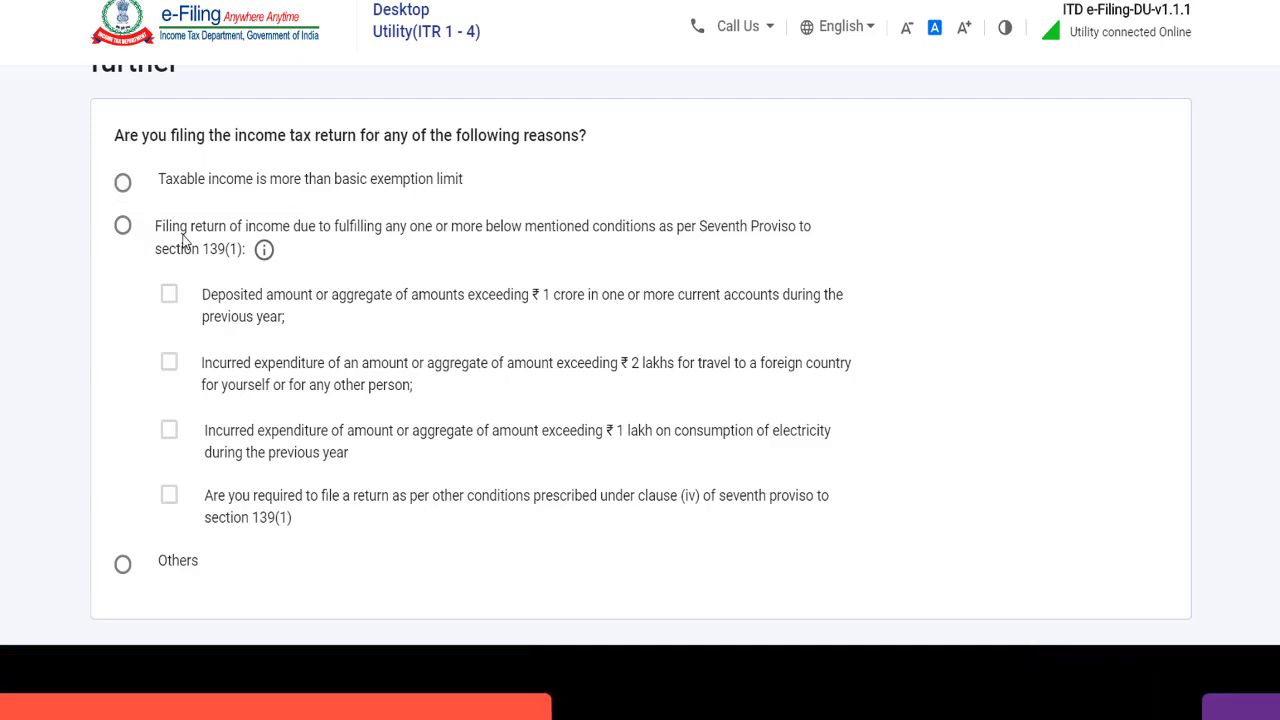
click(272, 183)
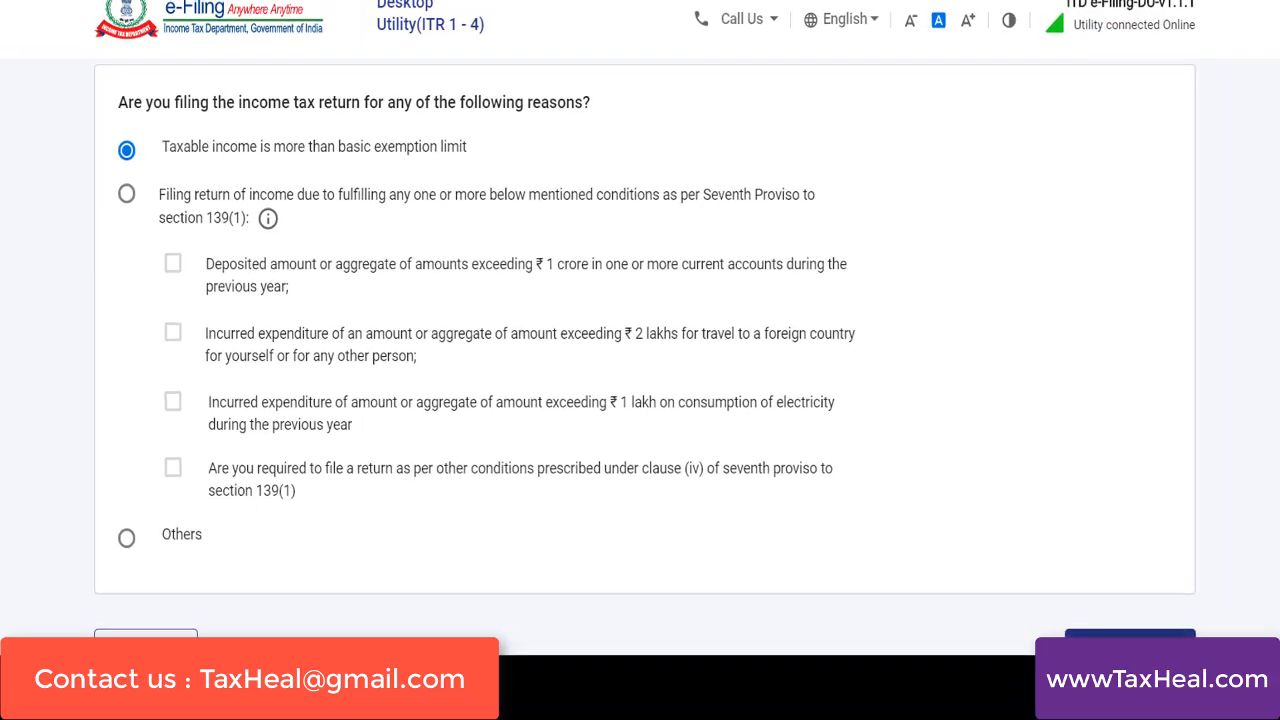
click(1130, 645)
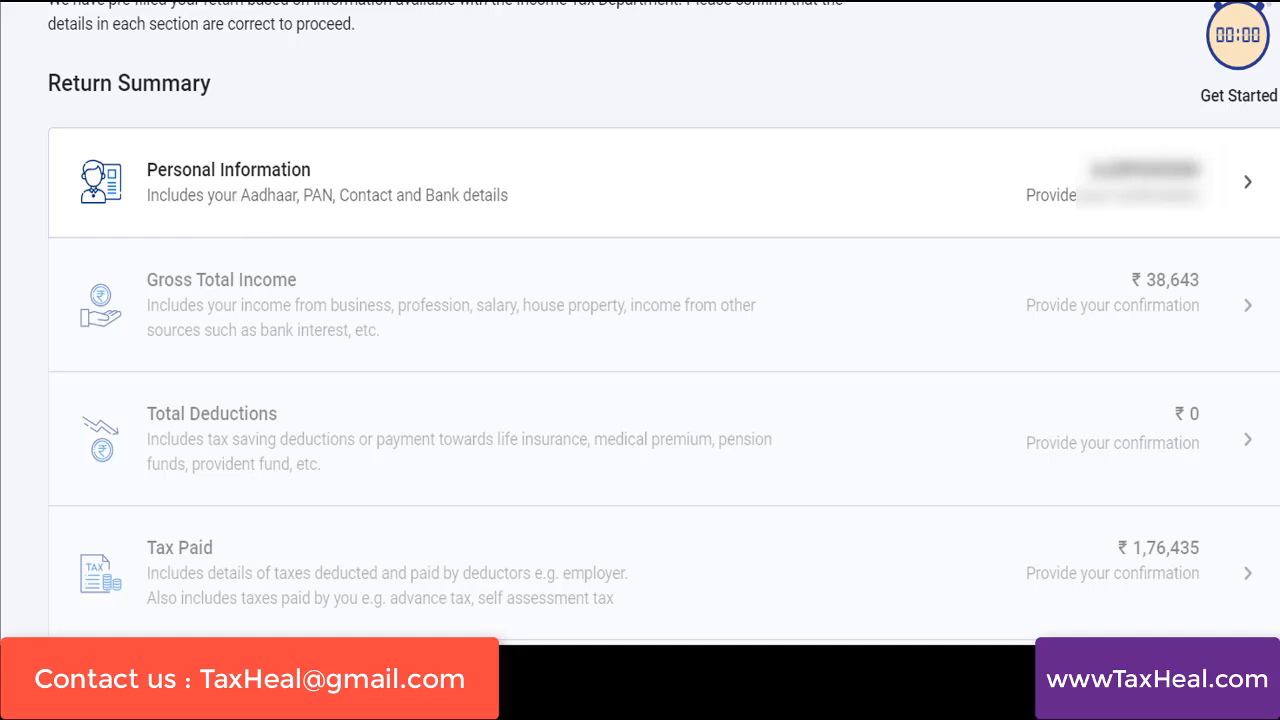
Open the Personal Information section of the return and set the Nature of Employment to Others
click(235, 200)
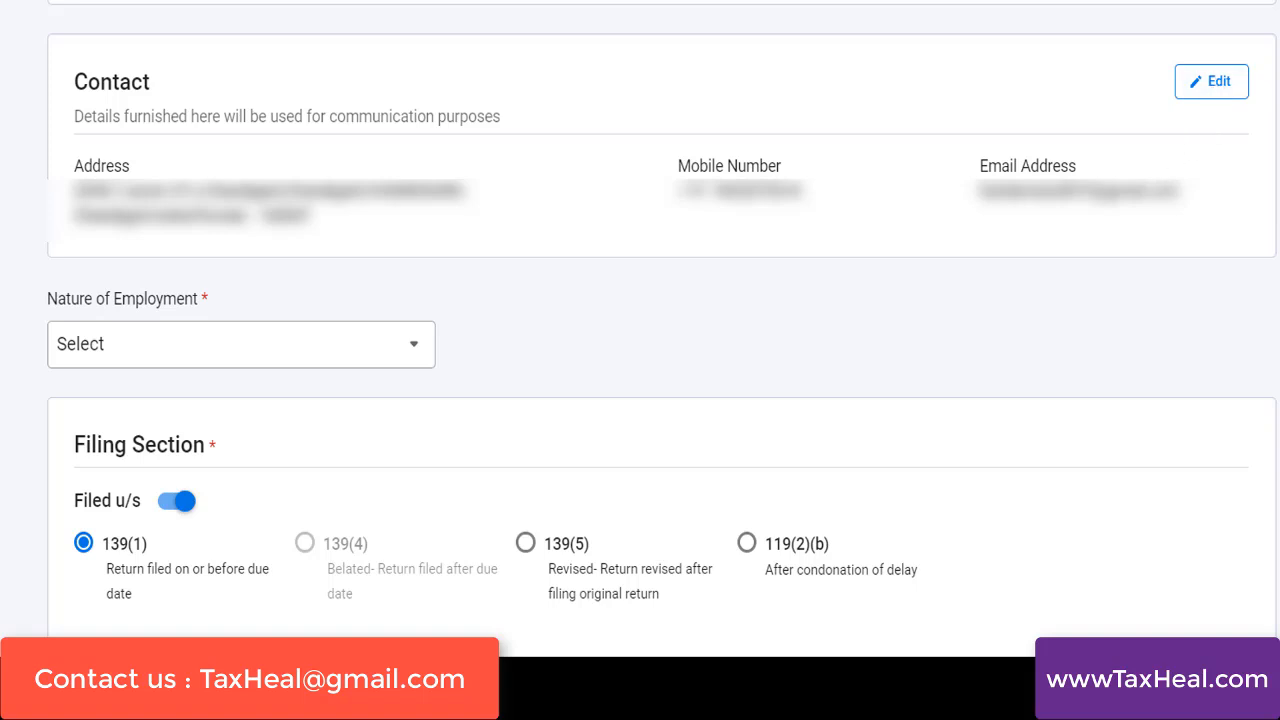
click(295, 353)
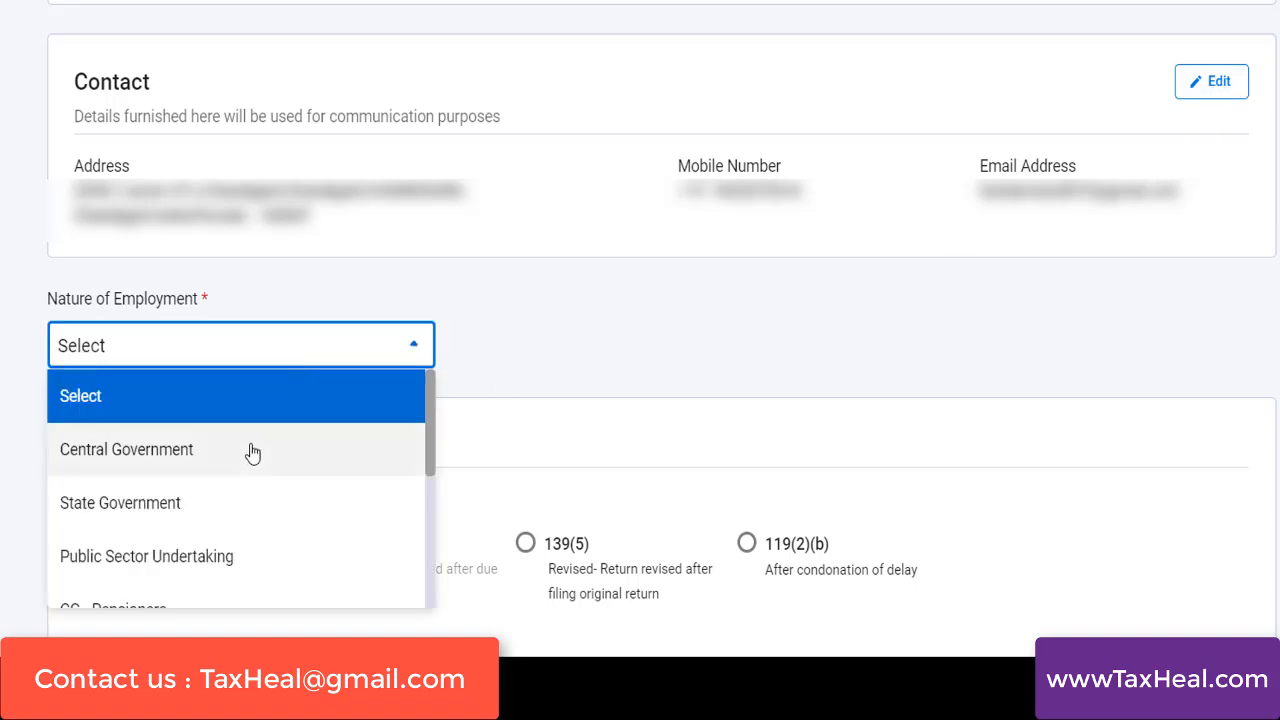
drag(433, 447, 457, 569)
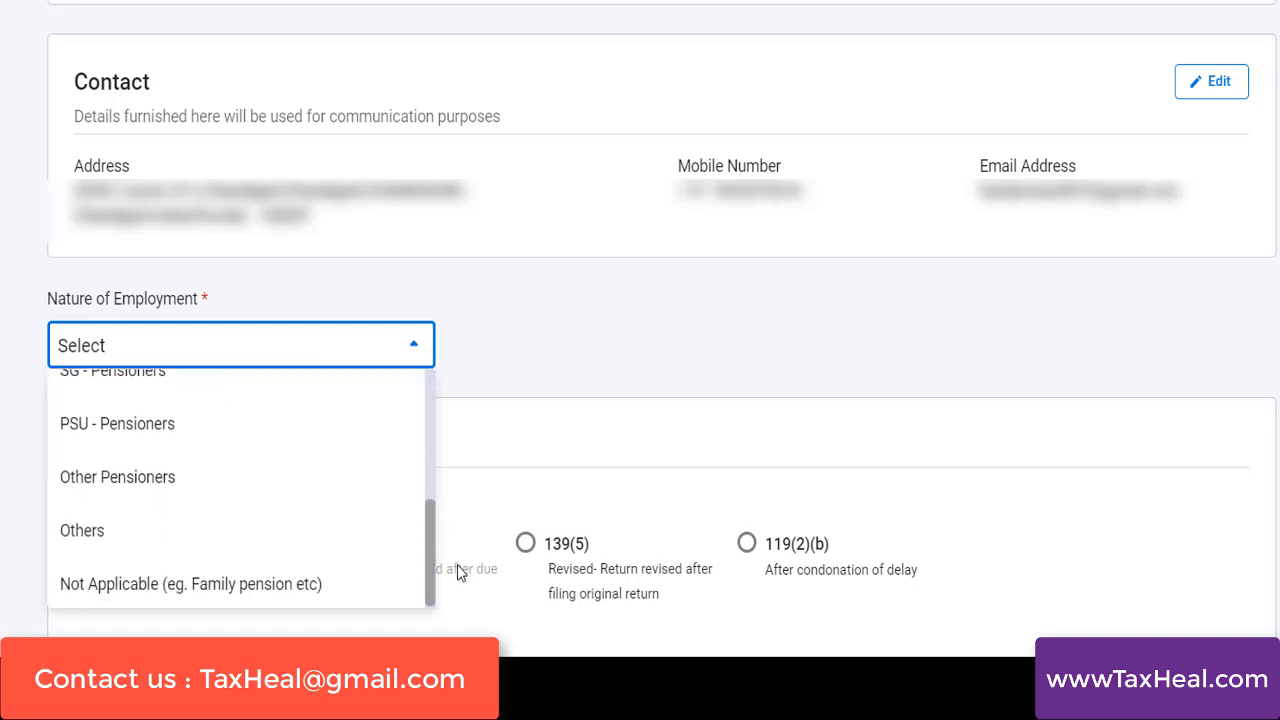
click(80, 531)
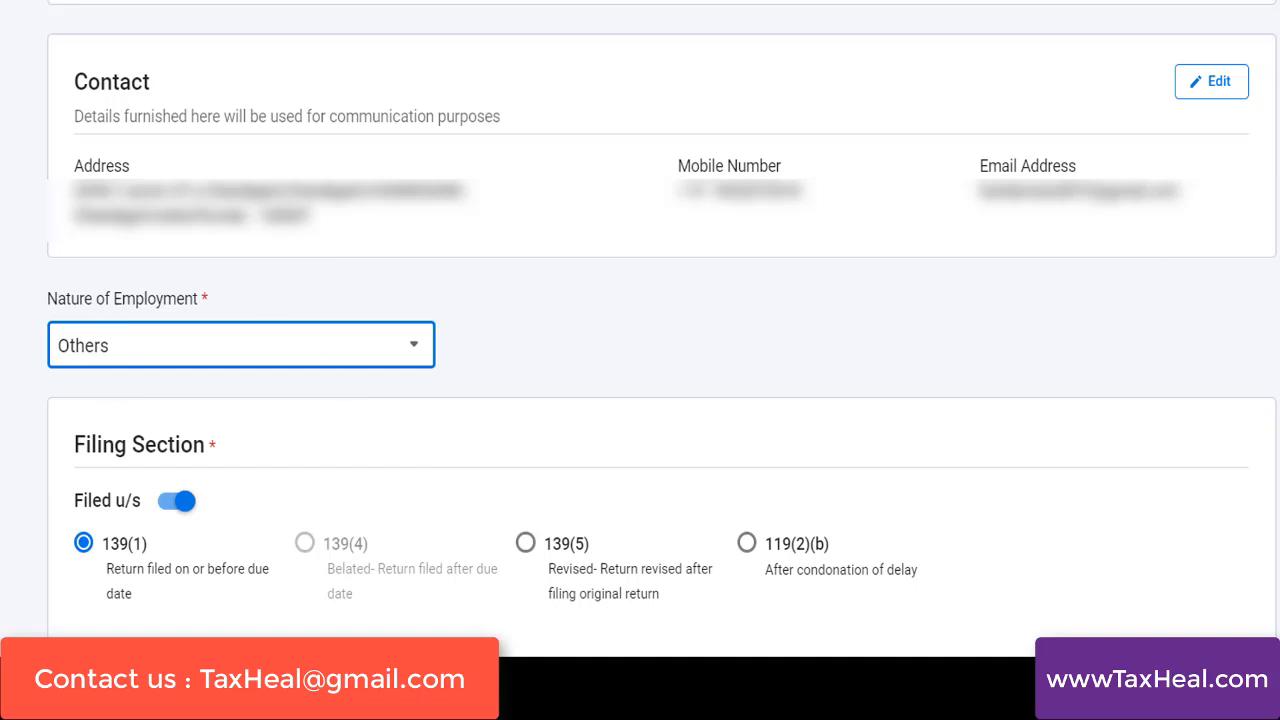
Read the notice on deductions and allowances forgone under the new tax regime u/s 115BAC, cancel it, and answer No to opting in
scroll(490, 362, down, 4)
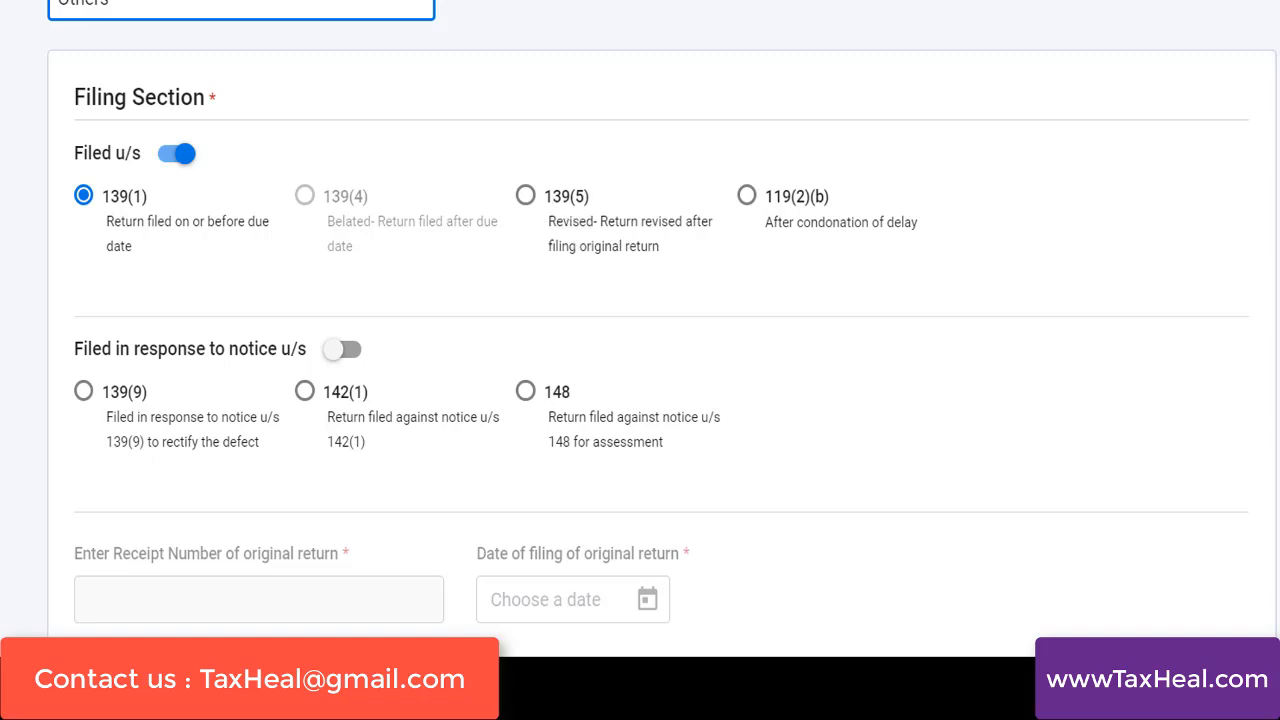
scroll(661, 330, down, 5)
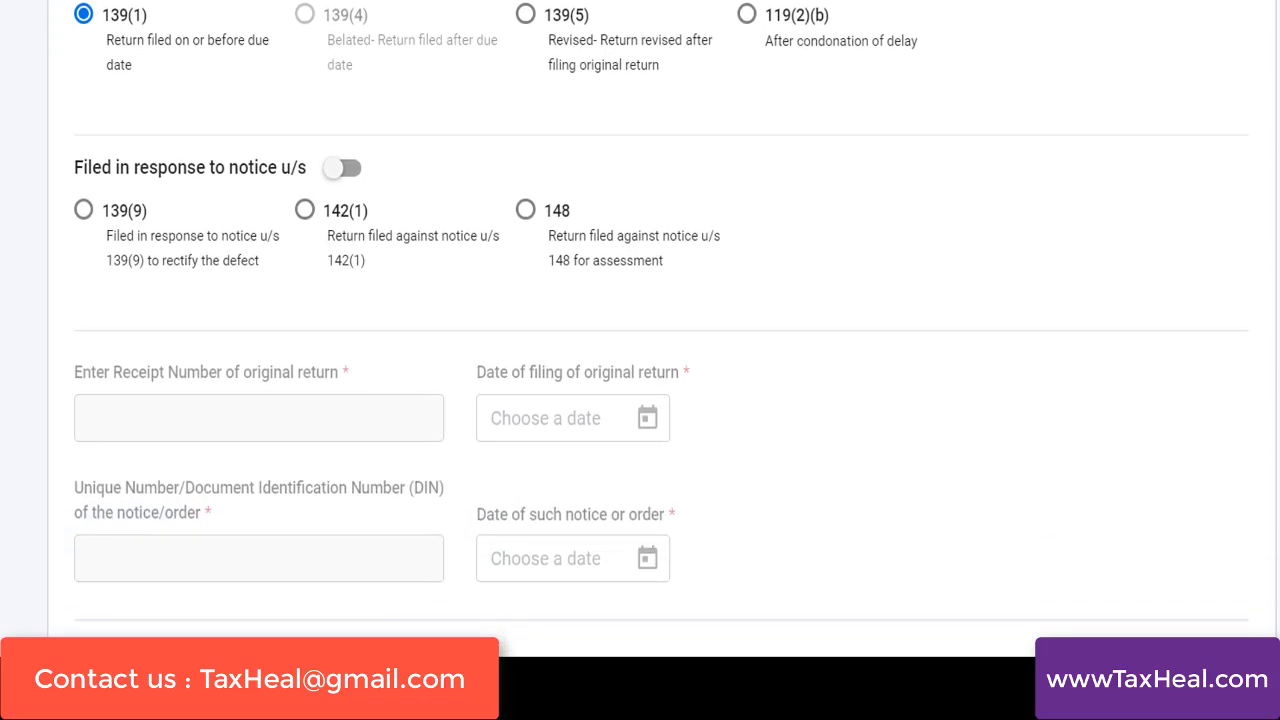
scroll(661, 330, down, 5)
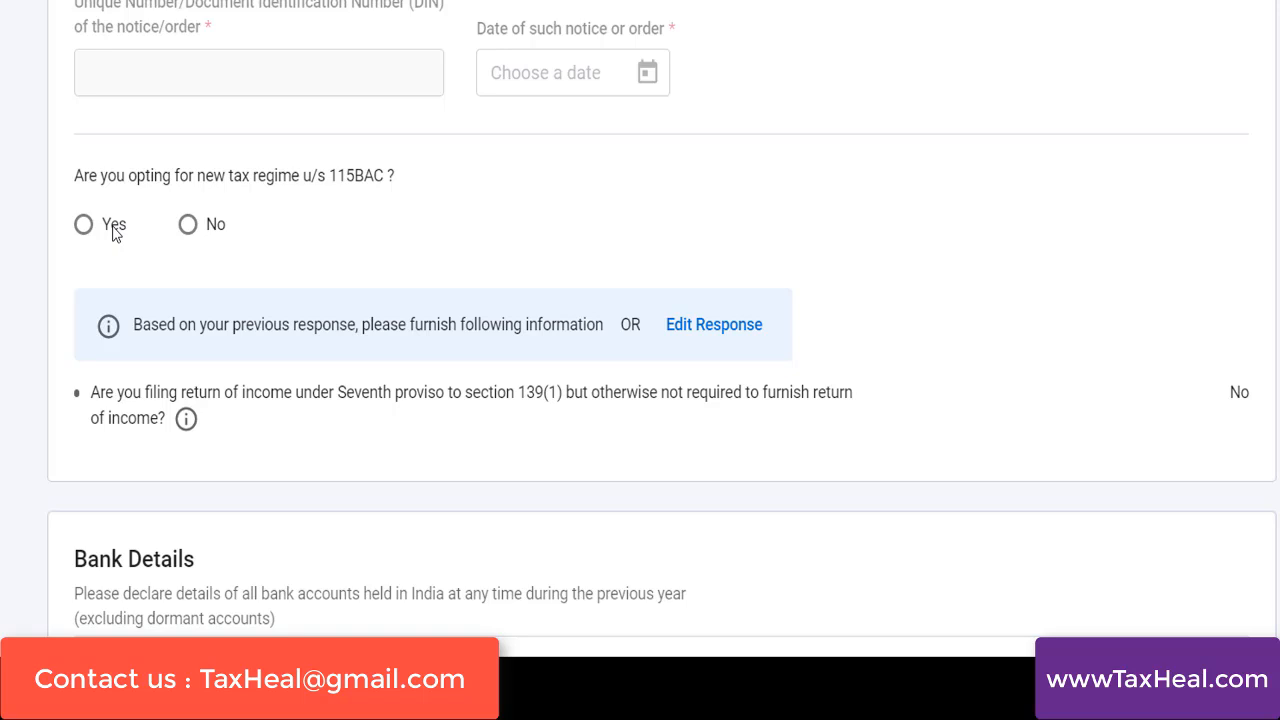
click(188, 226)
click(83, 226)
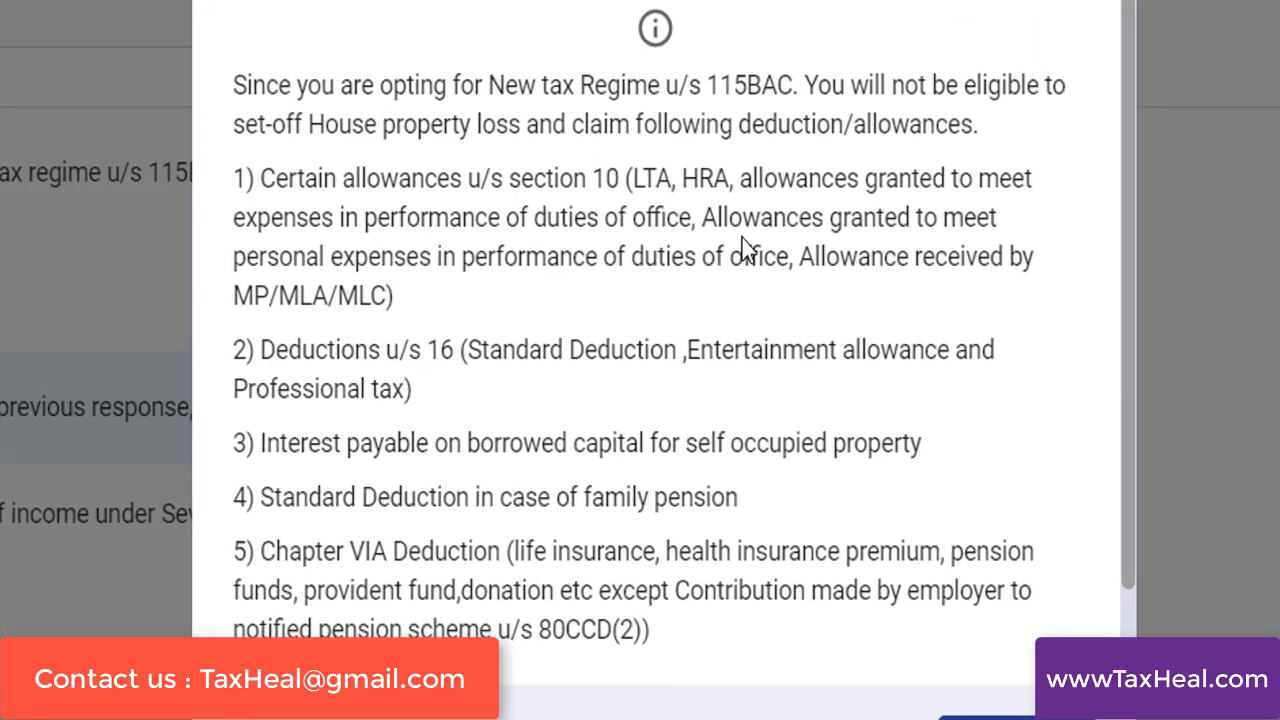
drag(951, 212, 951, 227)
drag(1144, 255, 1166, 332)
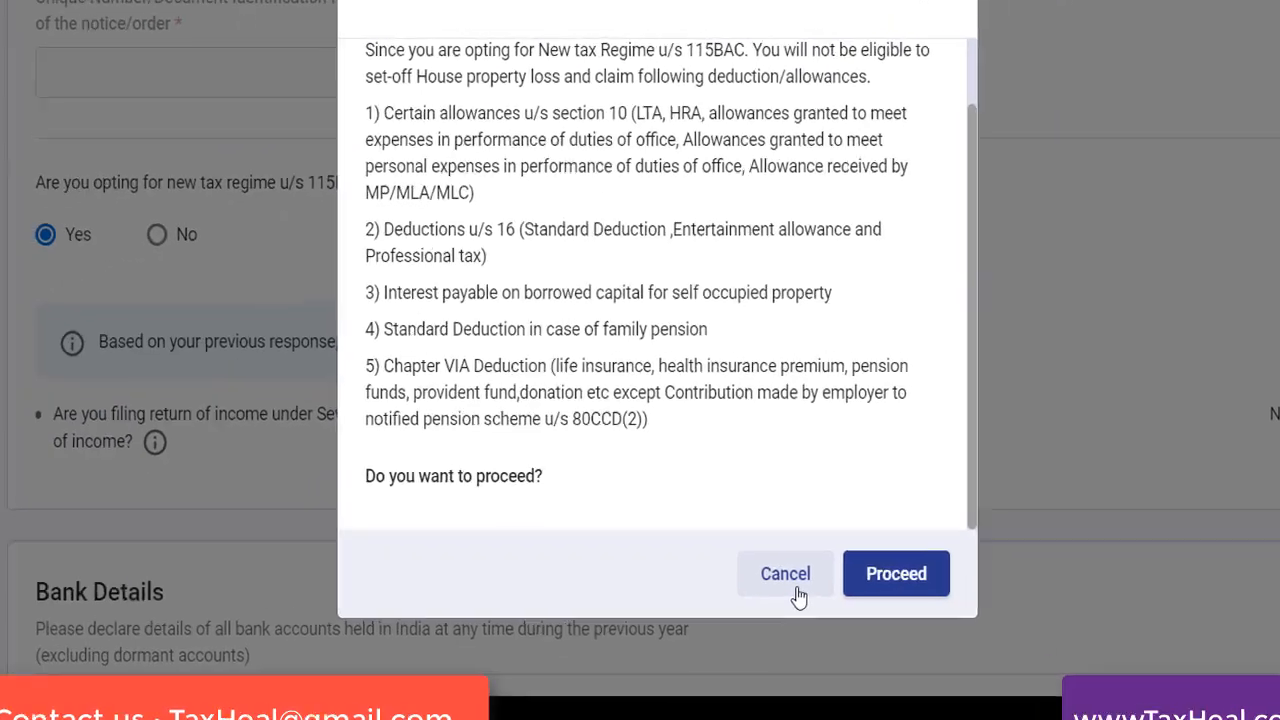
click(830, 716)
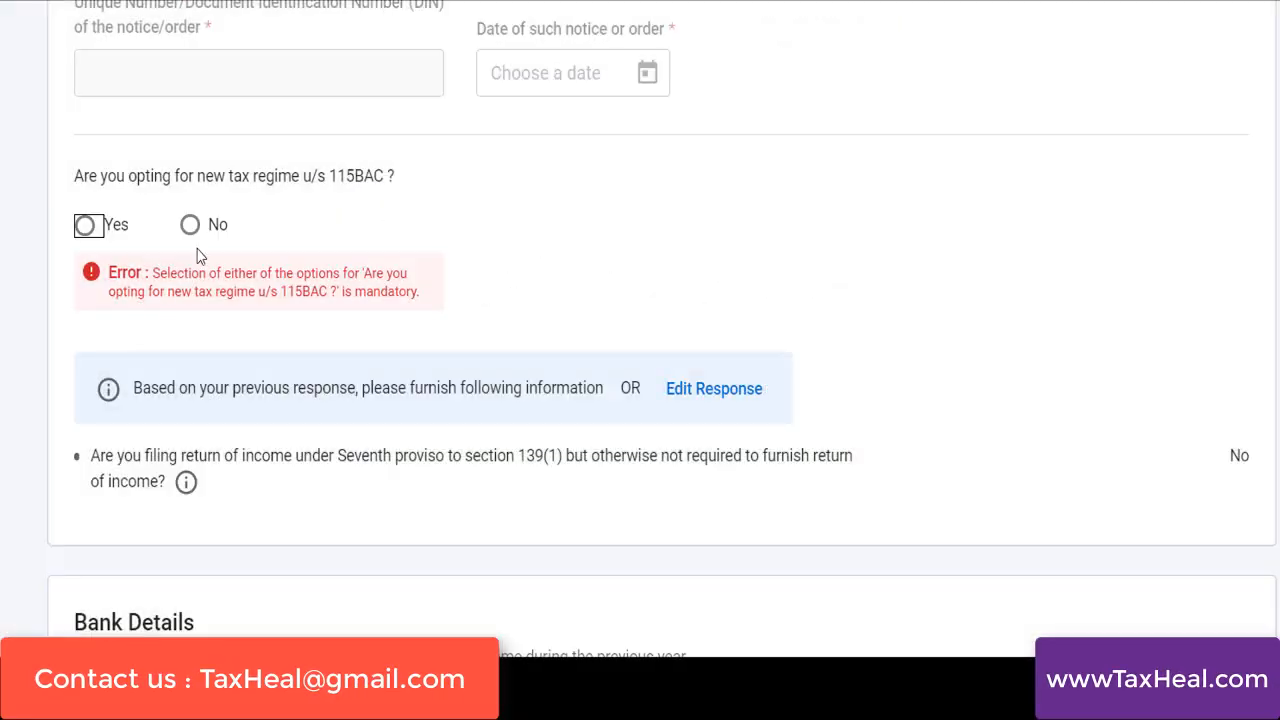
click(189, 228)
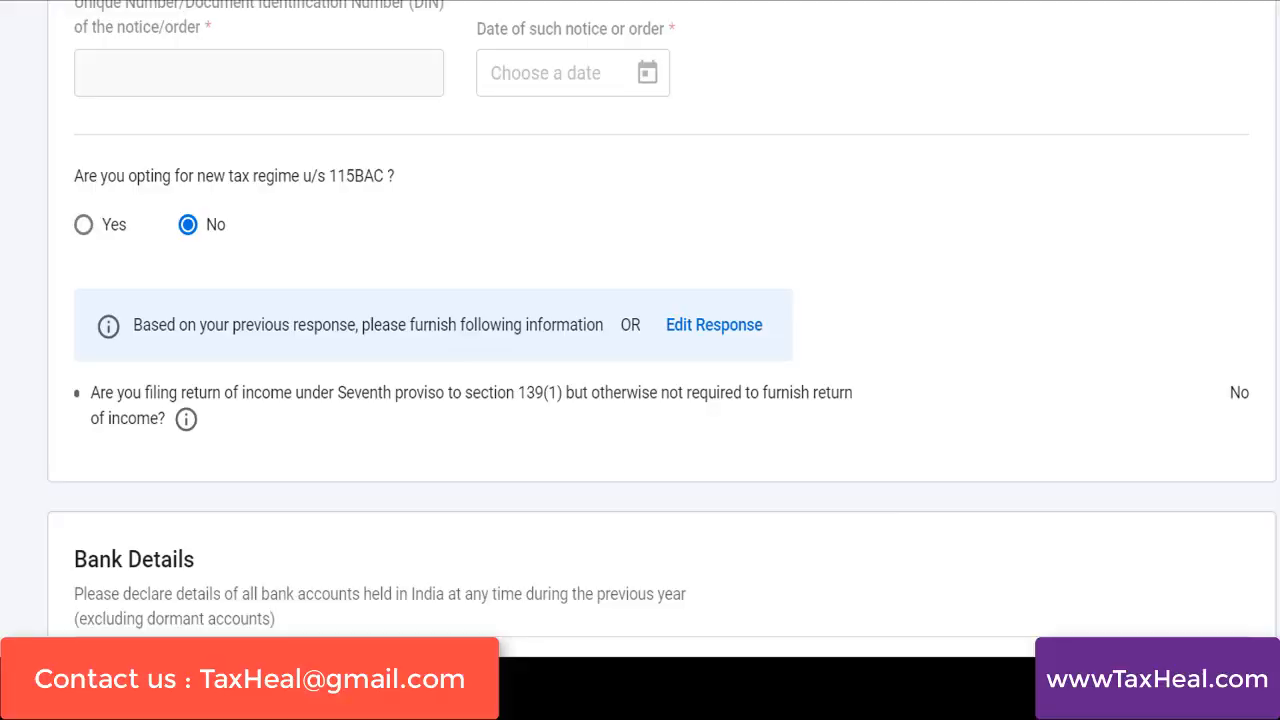
Review the accounts and refund credit notes under Bank Details, and confirm the Personal Information section
scroll(640, 320, down, 3)
scroll(662, 320, down, 5)
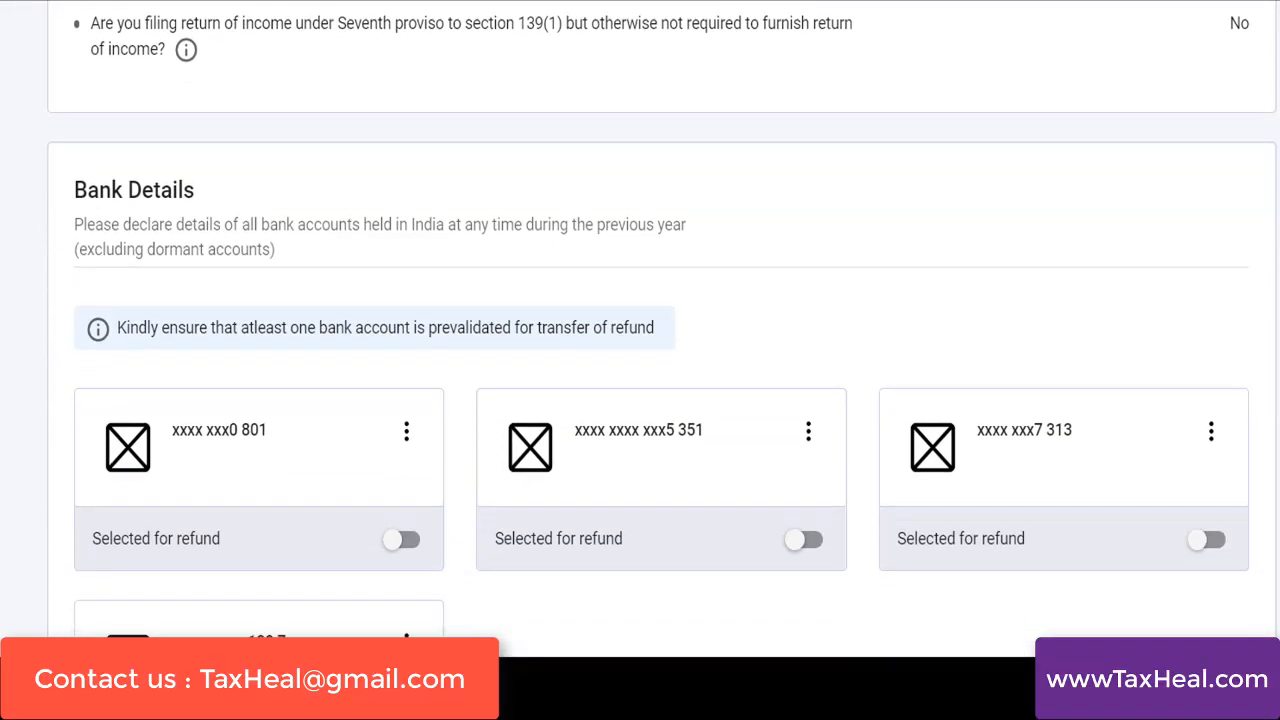
scroll(662, 320, down, 2)
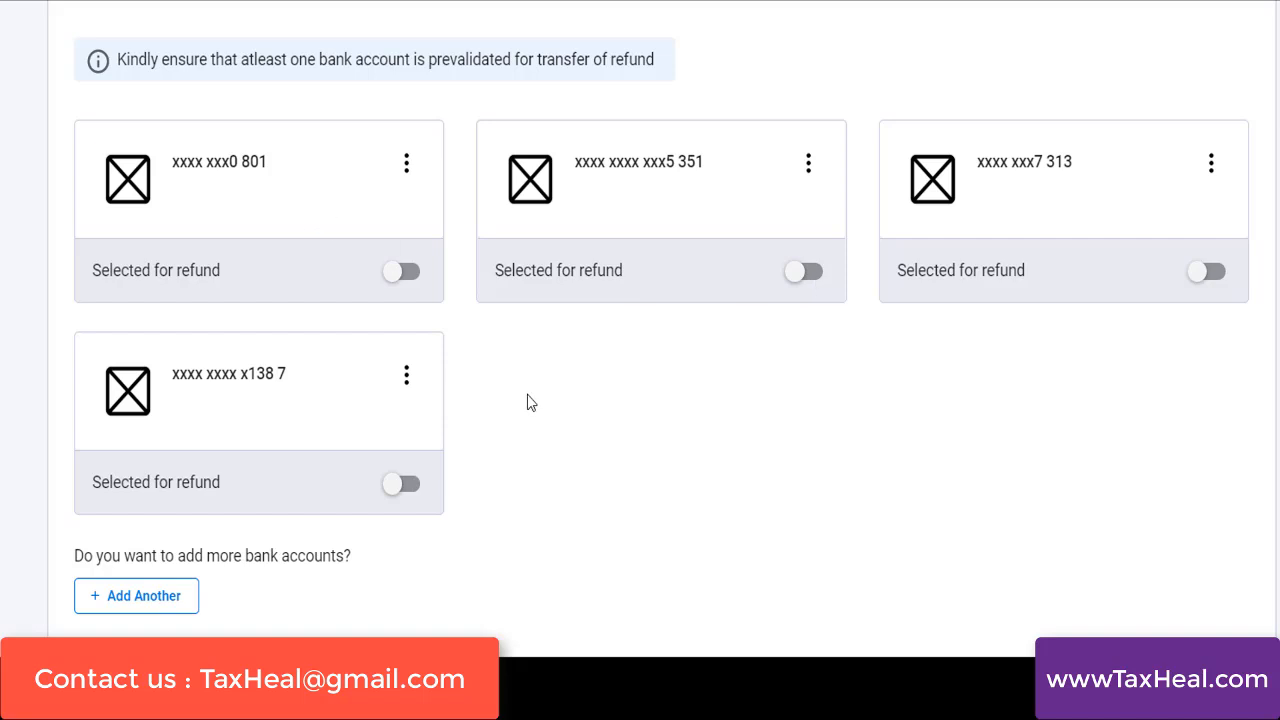
scroll(640, 340, down, 3)
scroll(640, 340, up, 2)
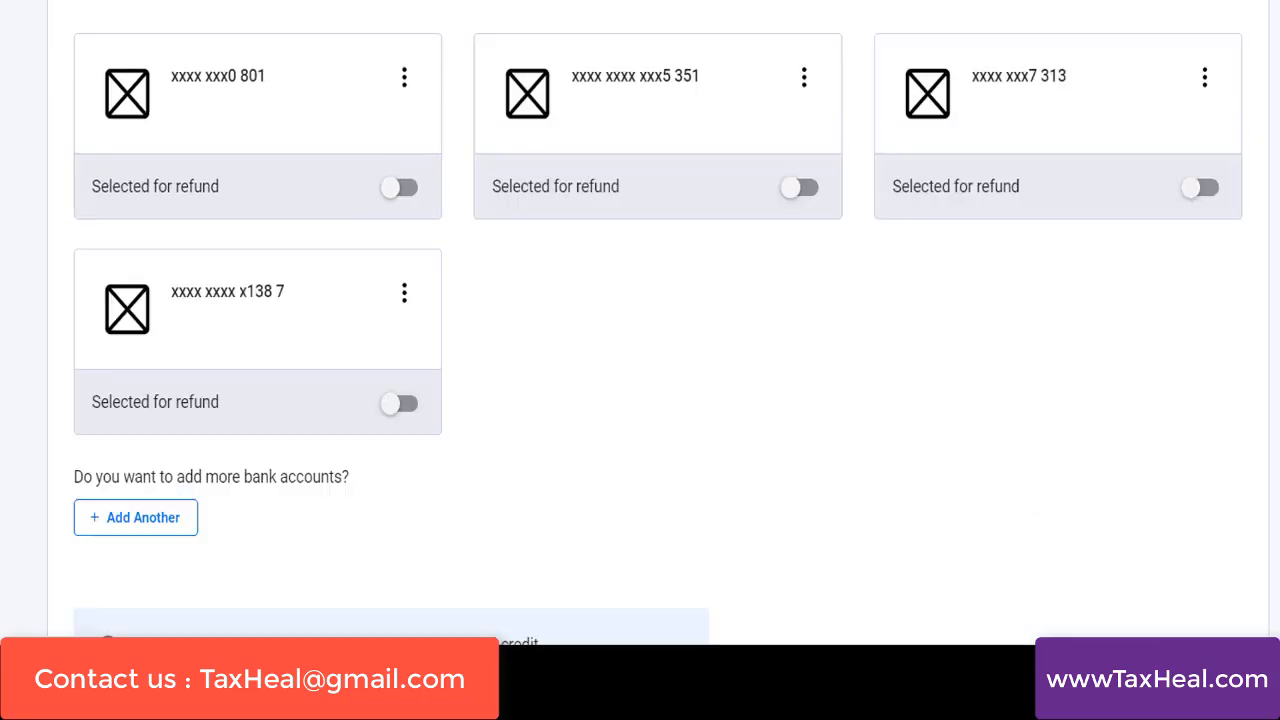
scroll(640, 340, down, 1)
scroll(320, 443, down, 1)
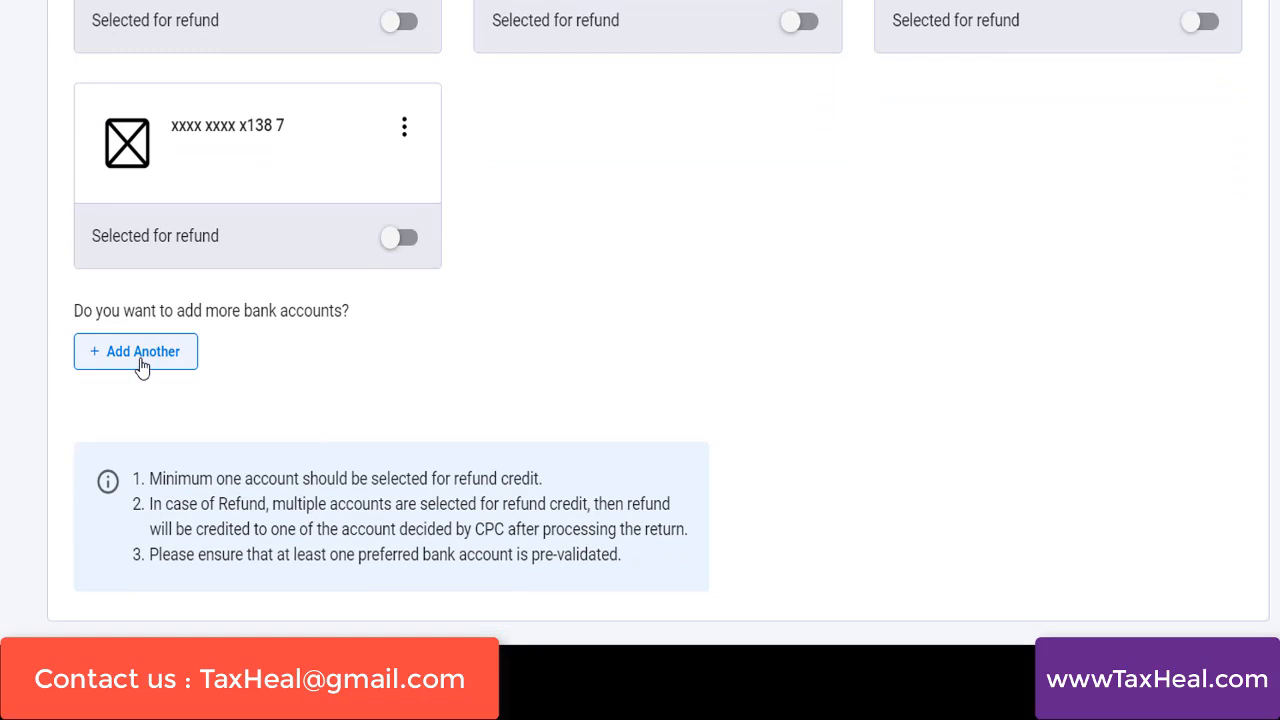
scroll(640, 340, down, 1)
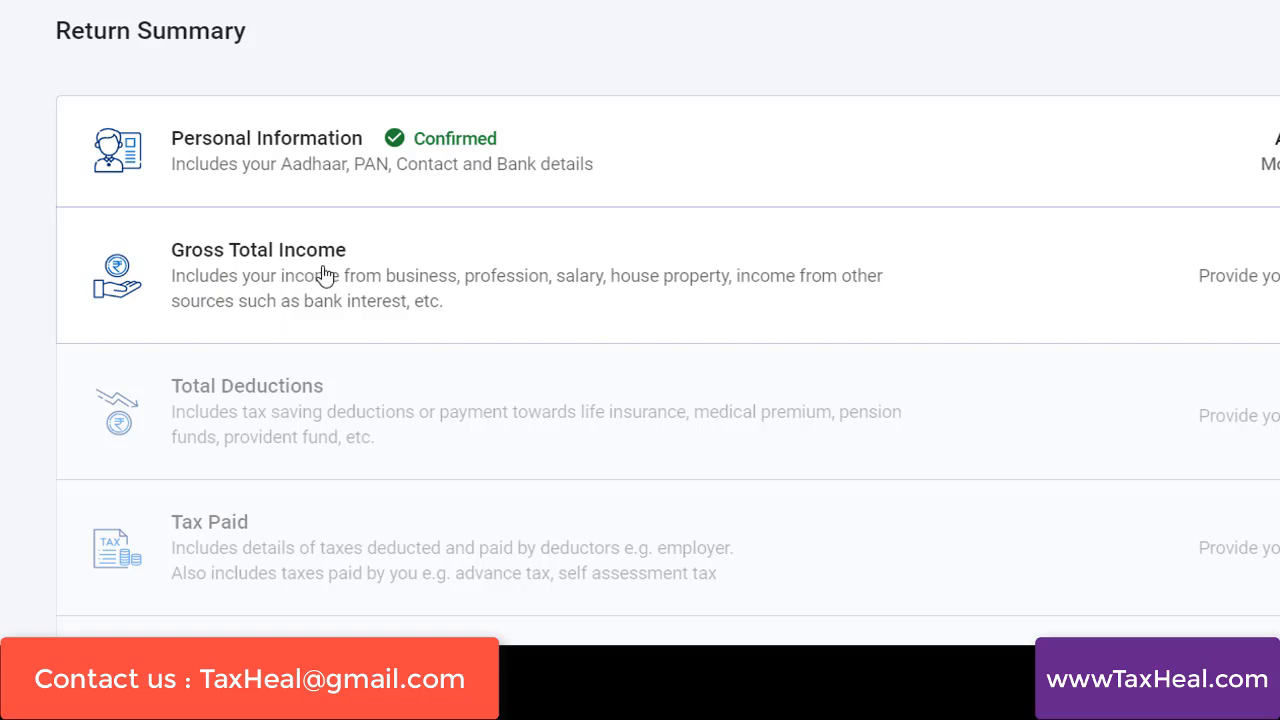
Open Gross Total Income and answer No to the salary exemption questions for Section 10(14)(i) and Section 10(14)(ii)
scroll(640, 360, down, 1)
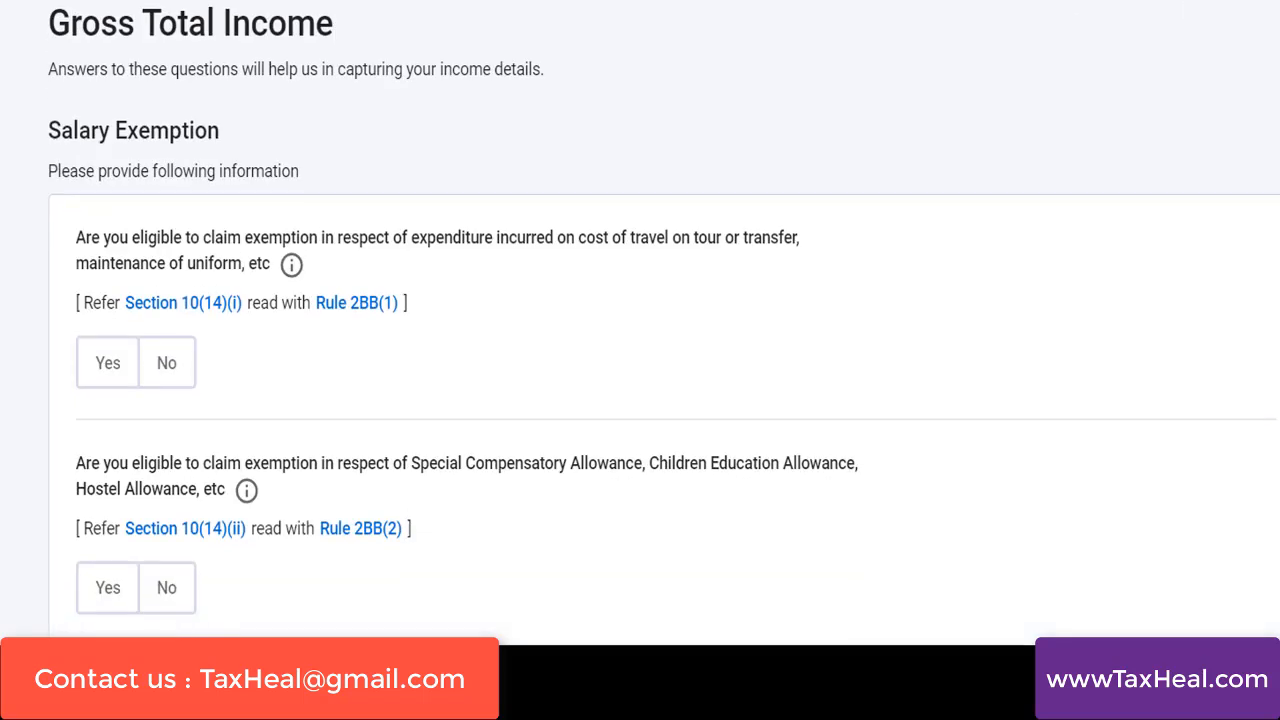
scroll(126, 120, down, 1)
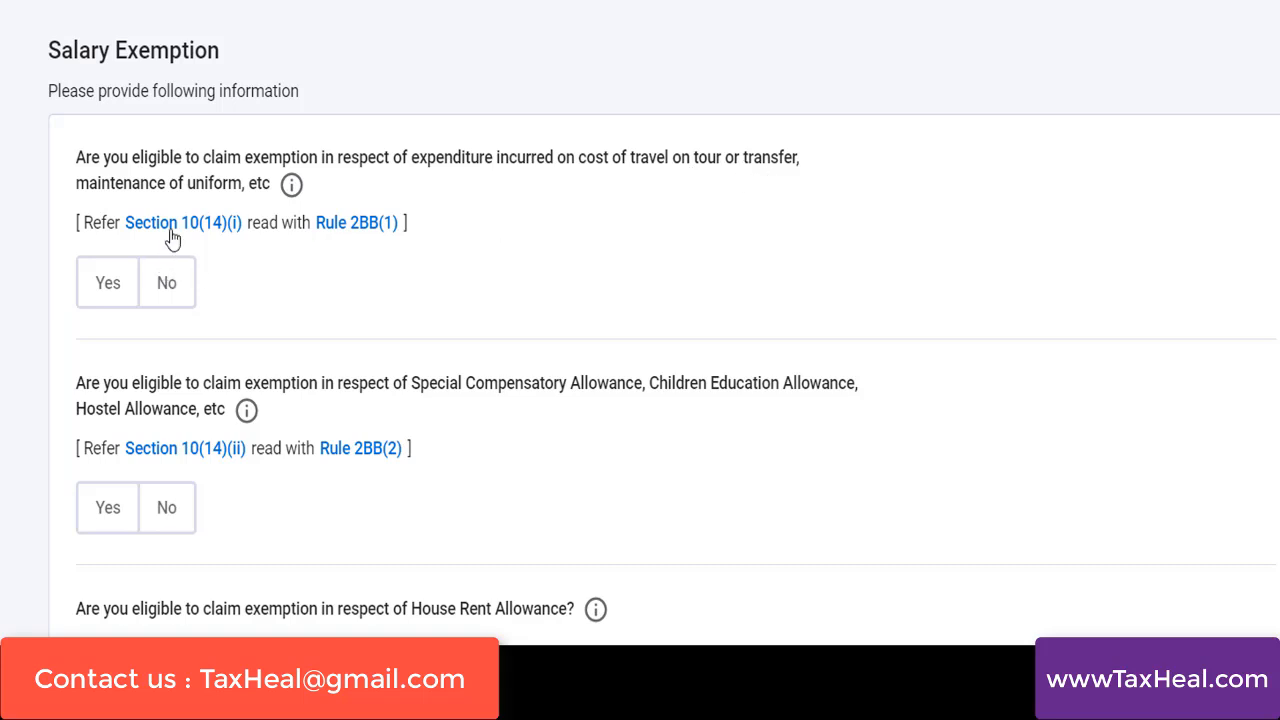
click(100, 285)
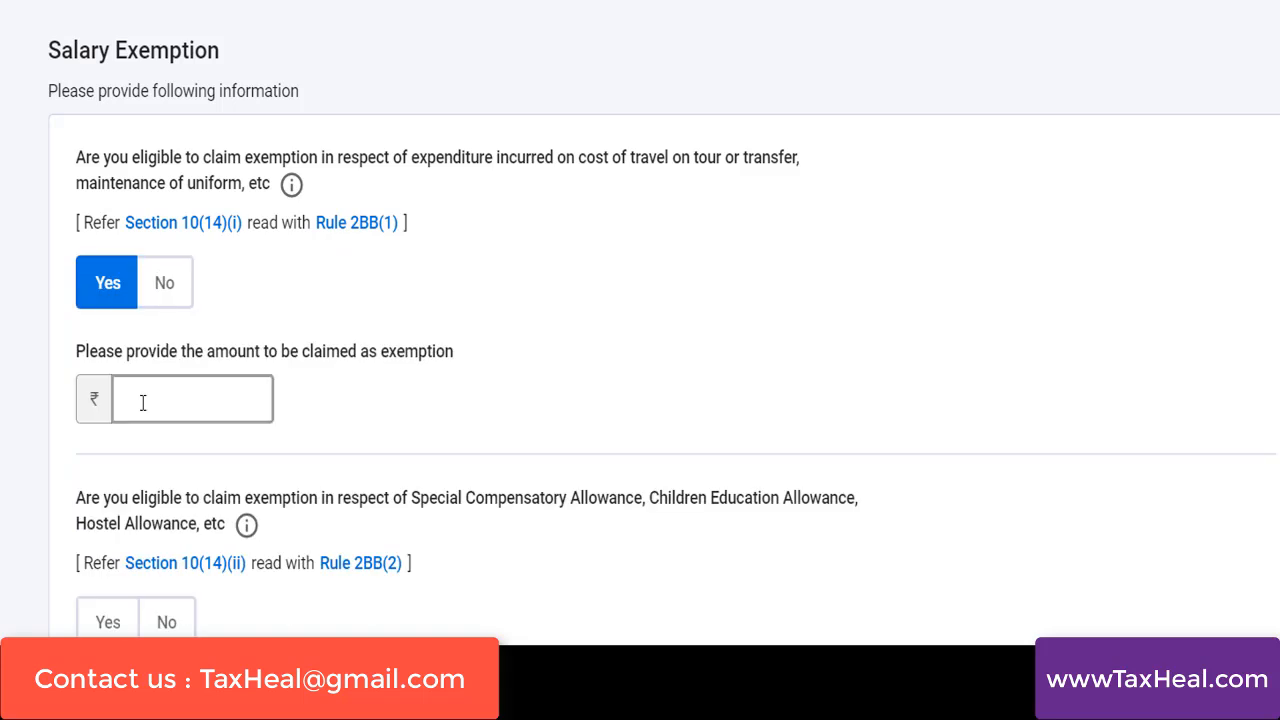
click(162, 288)
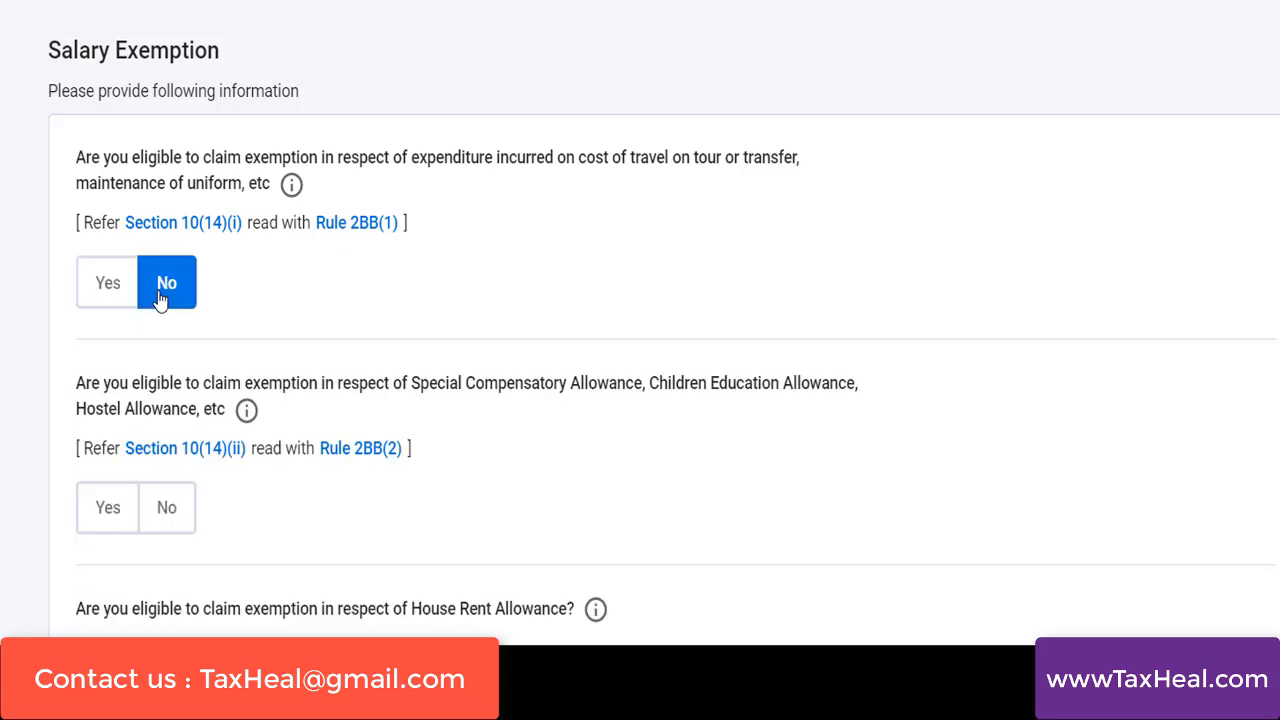
scroll(527, 228, down, 3)
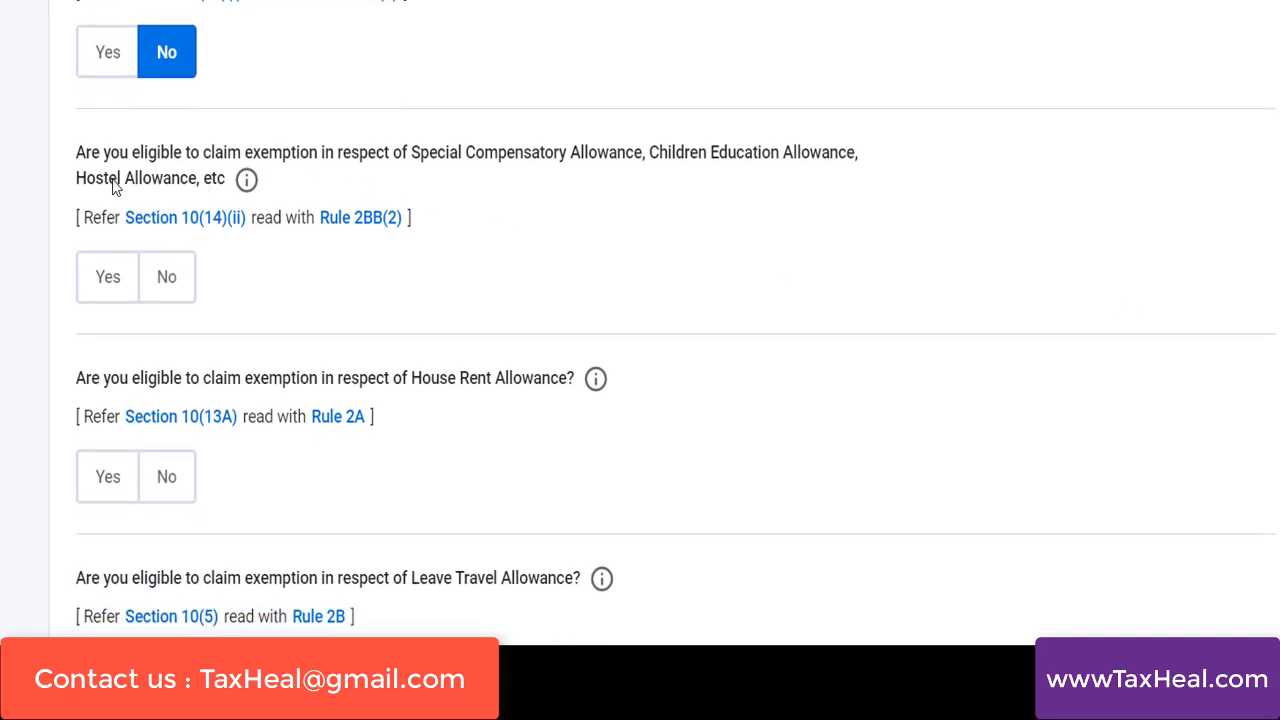
click(166, 290)
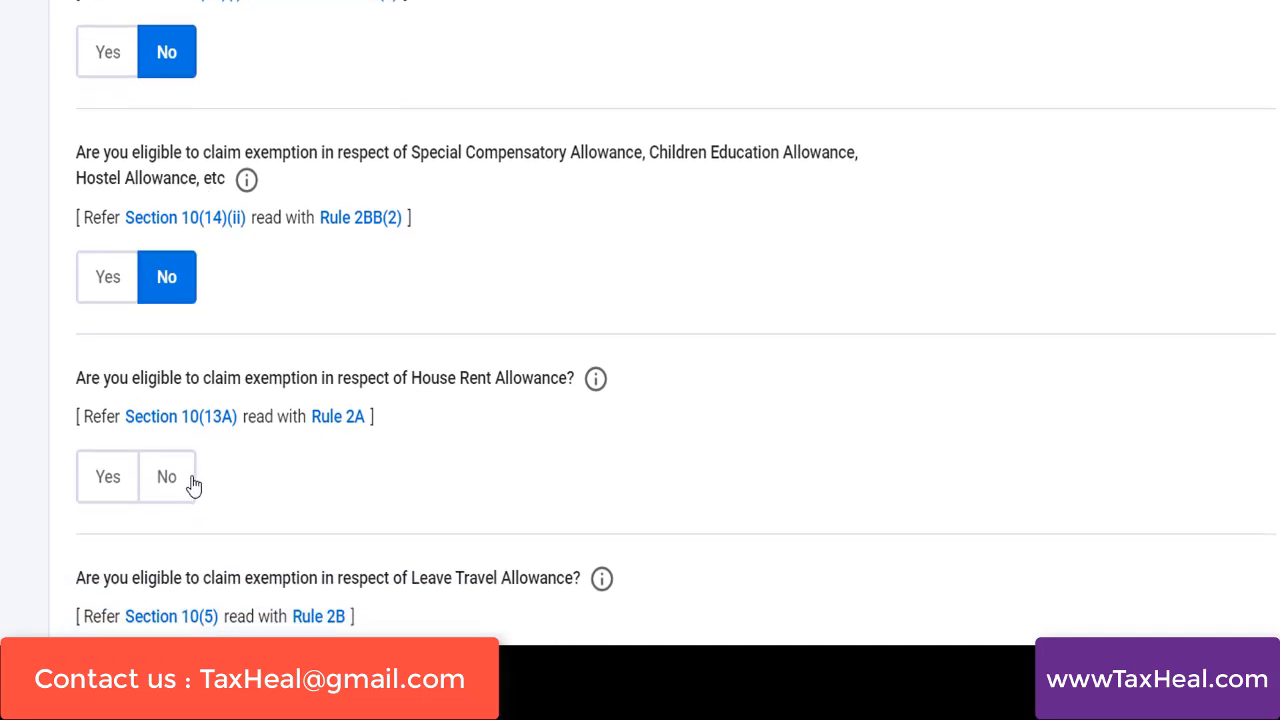
Answer No to the House Rent Allowance, Leave Travel Allowance and other salary exemption questions, and continue
scroll(183, 480, down, 1)
scroll(437, 300, down, 2)
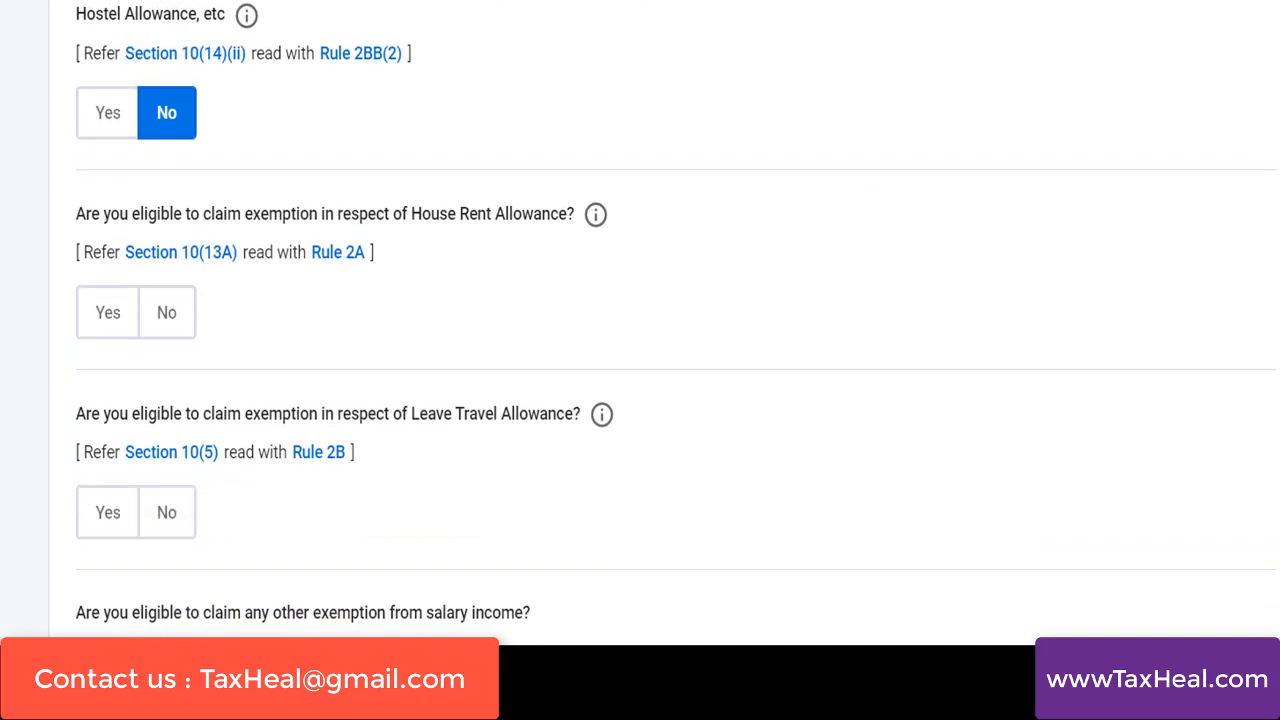
click(112, 308)
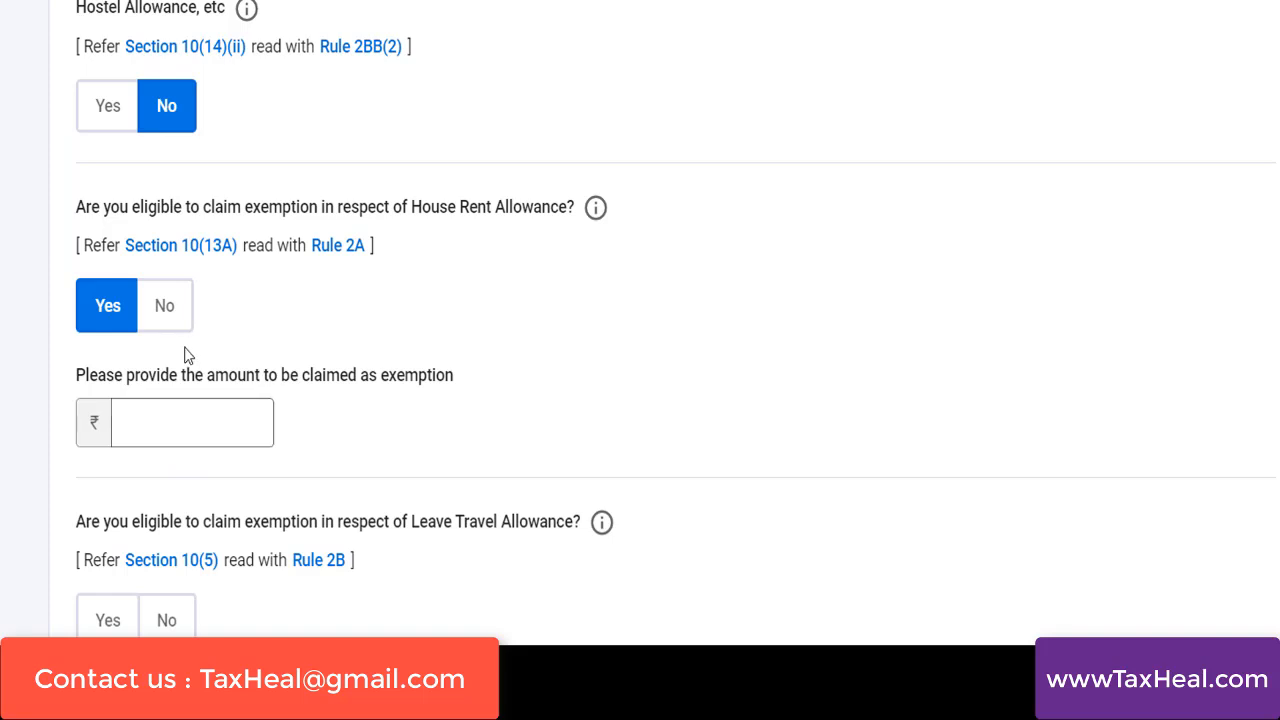
click(168, 322)
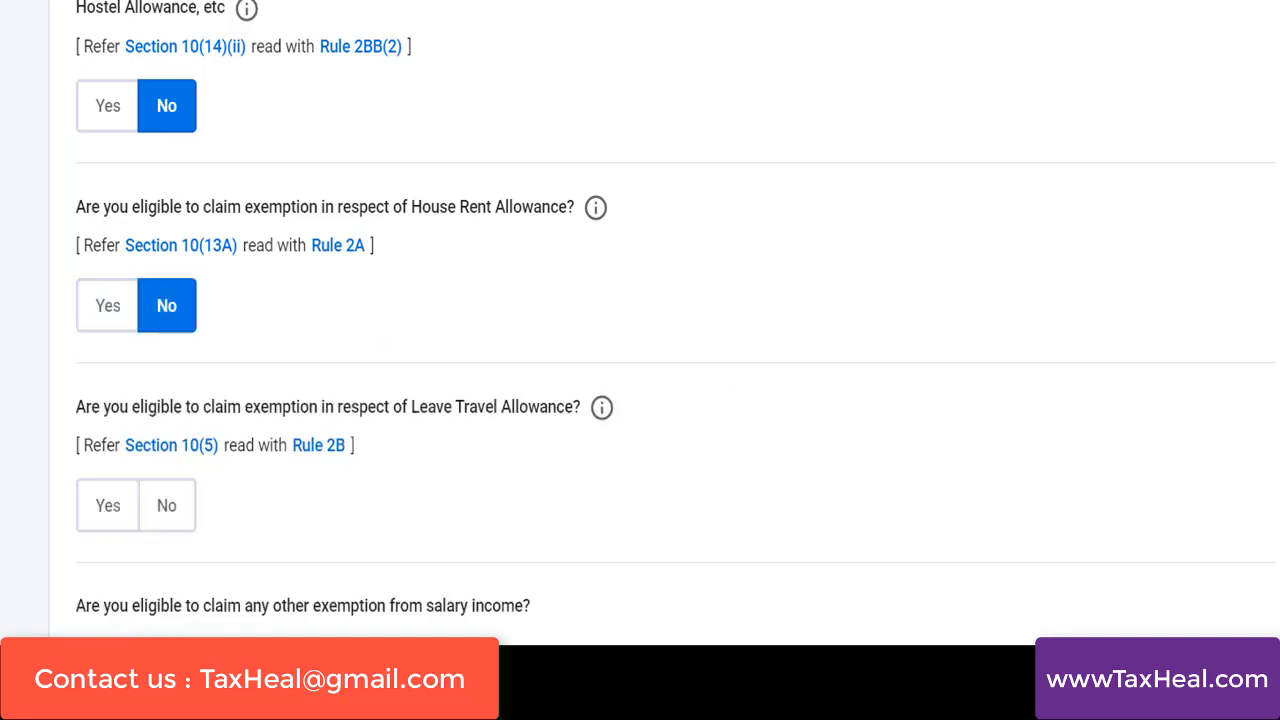
scroll(640, 320, down, 3)
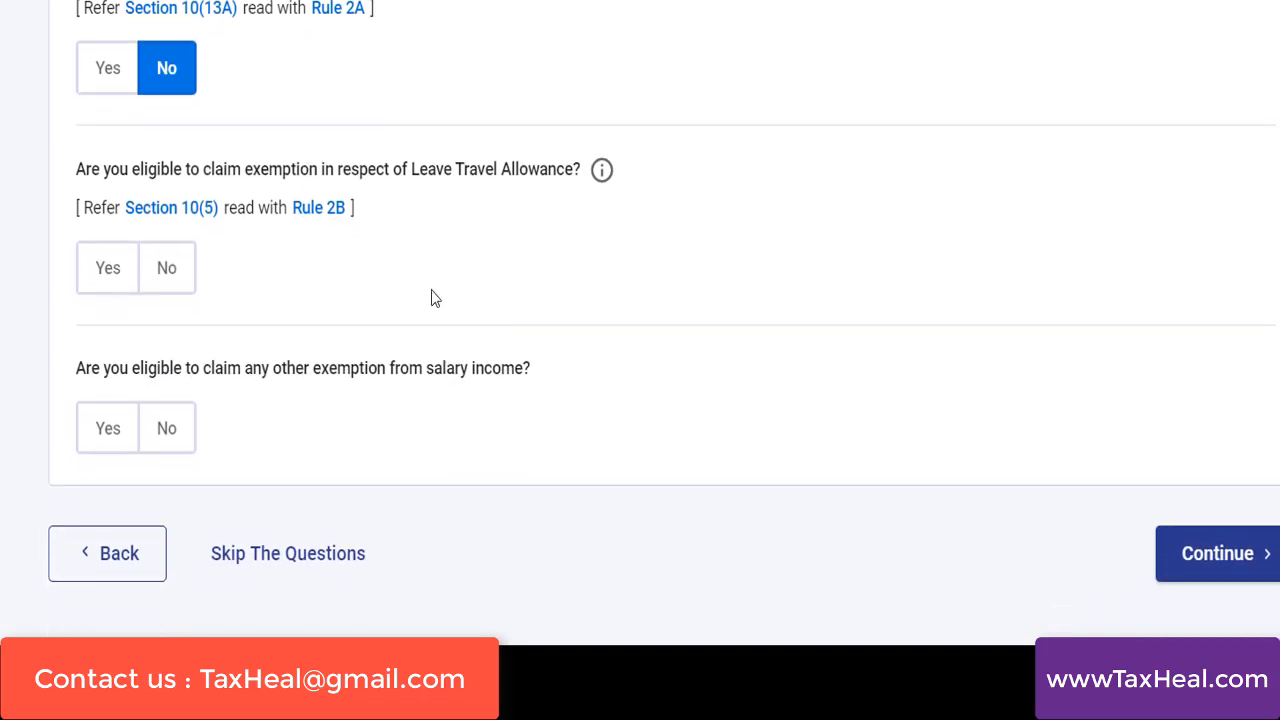
click(176, 280)
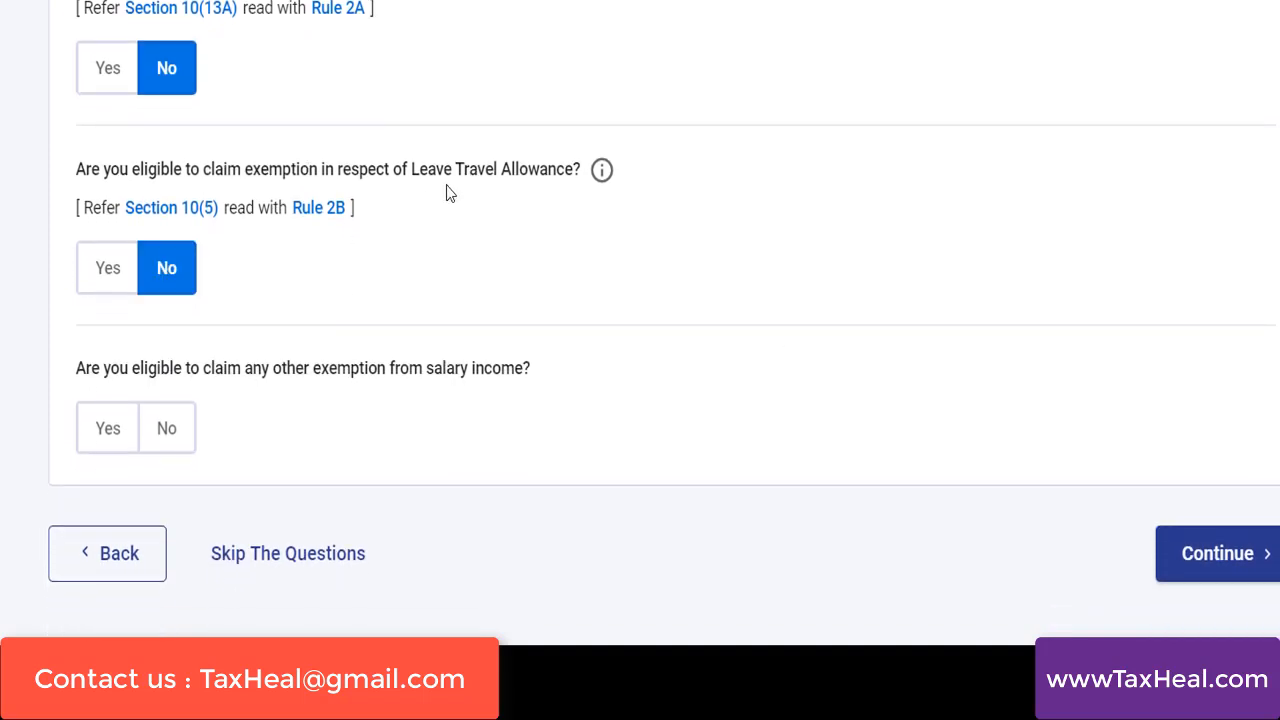
click(157, 432)
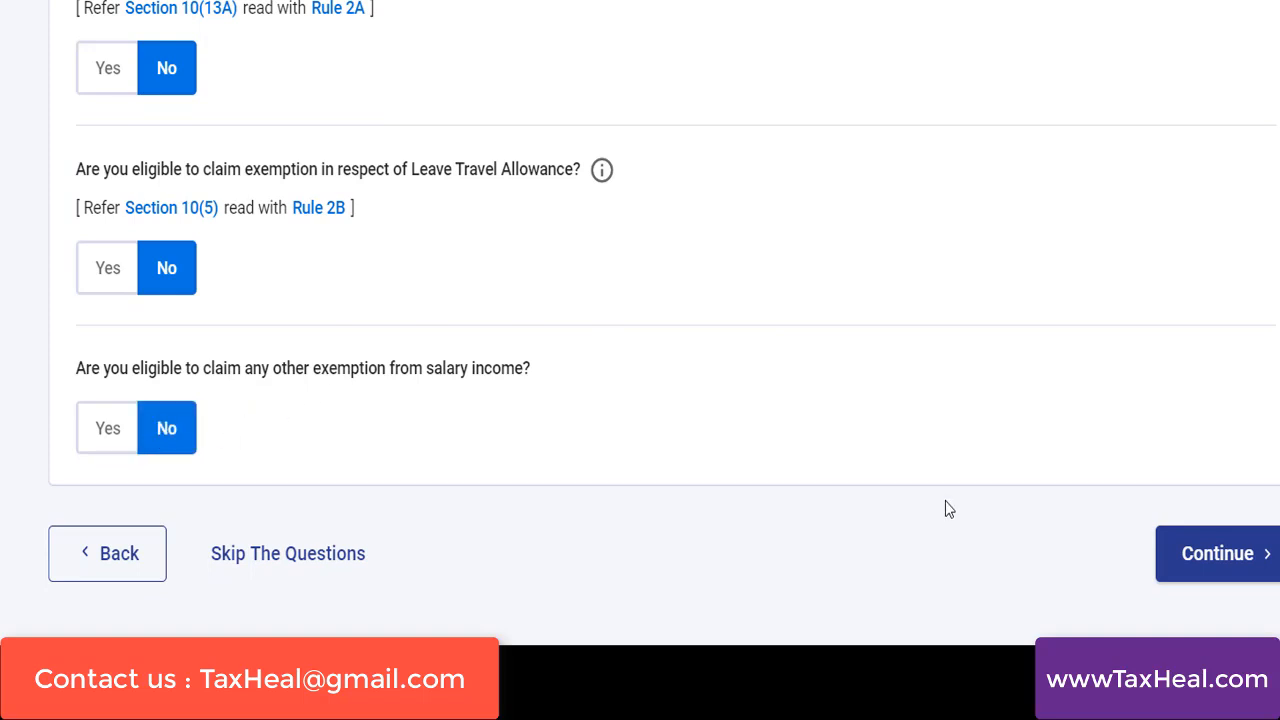
click(1200, 556)
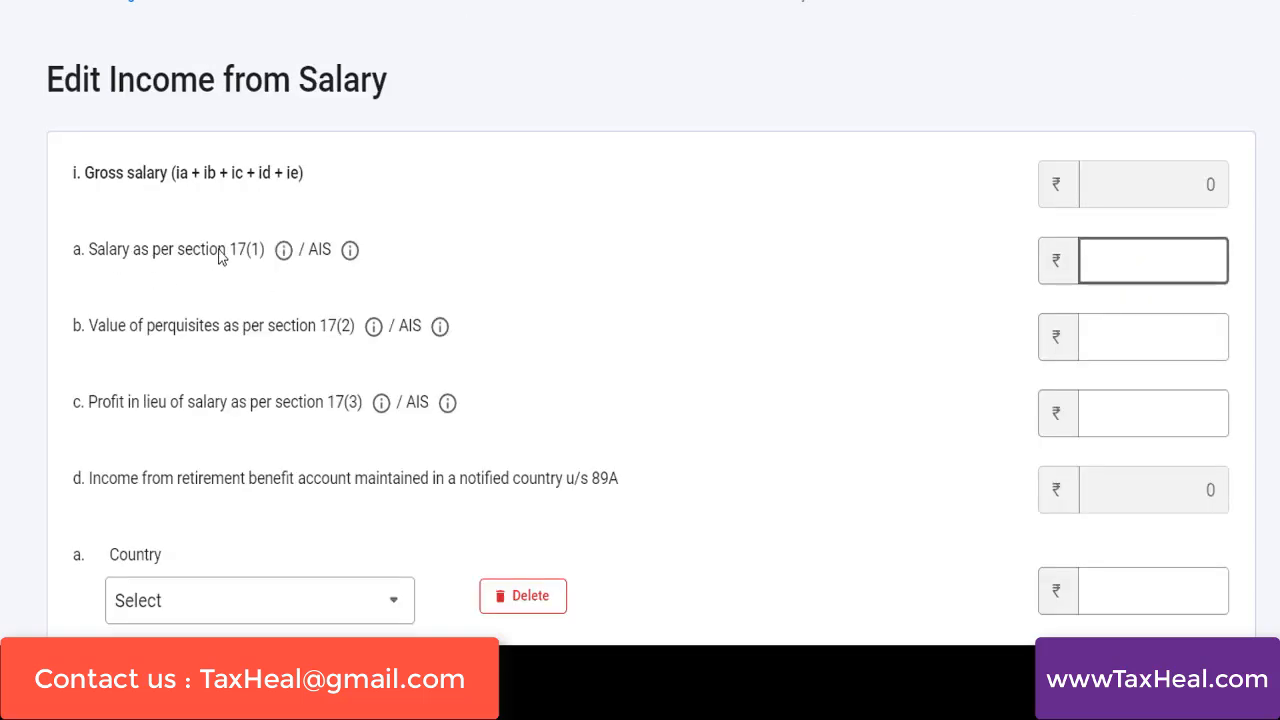
View the Form-16 and AIS help for the salary as per section 17(1)
click(284, 251)
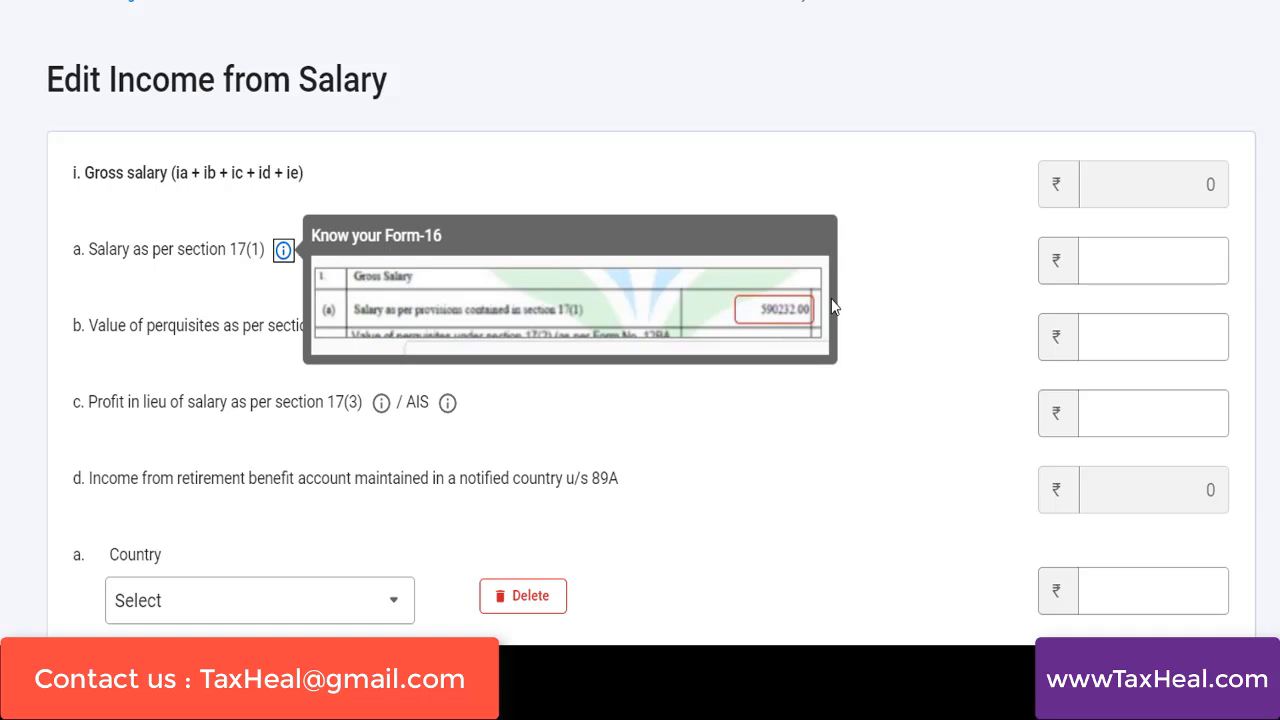
click(494, 197)
click(350, 251)
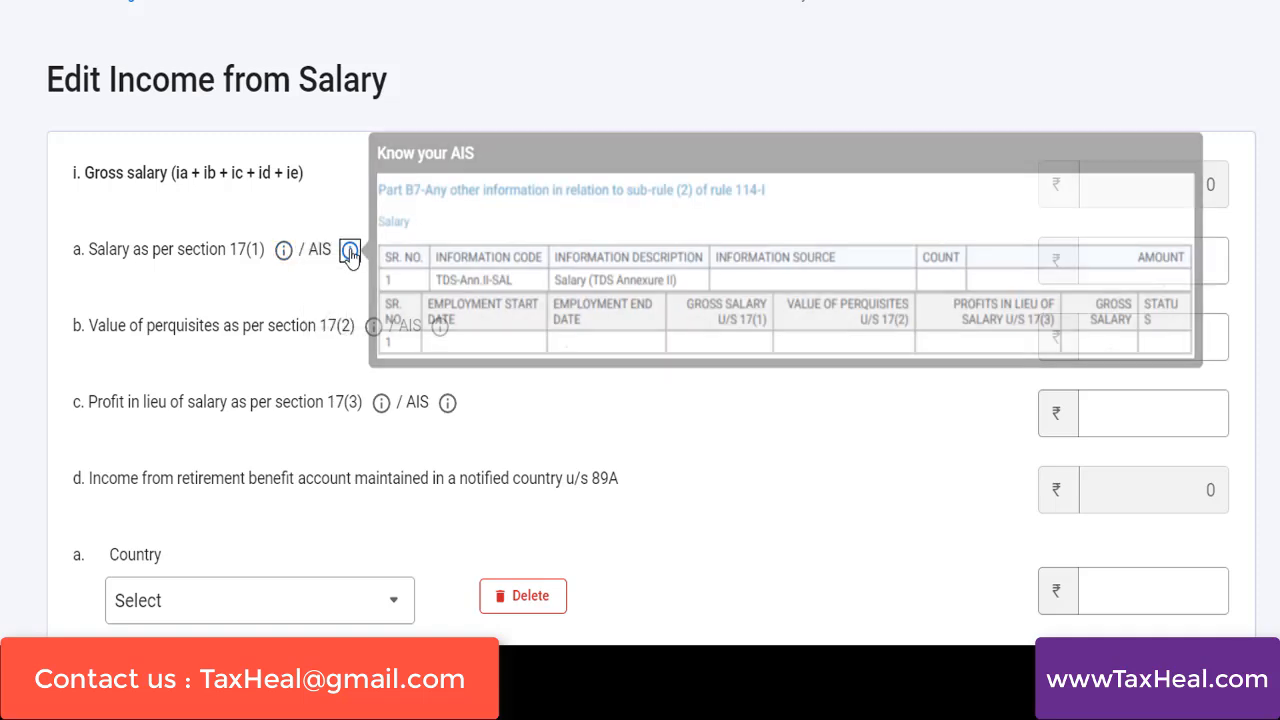
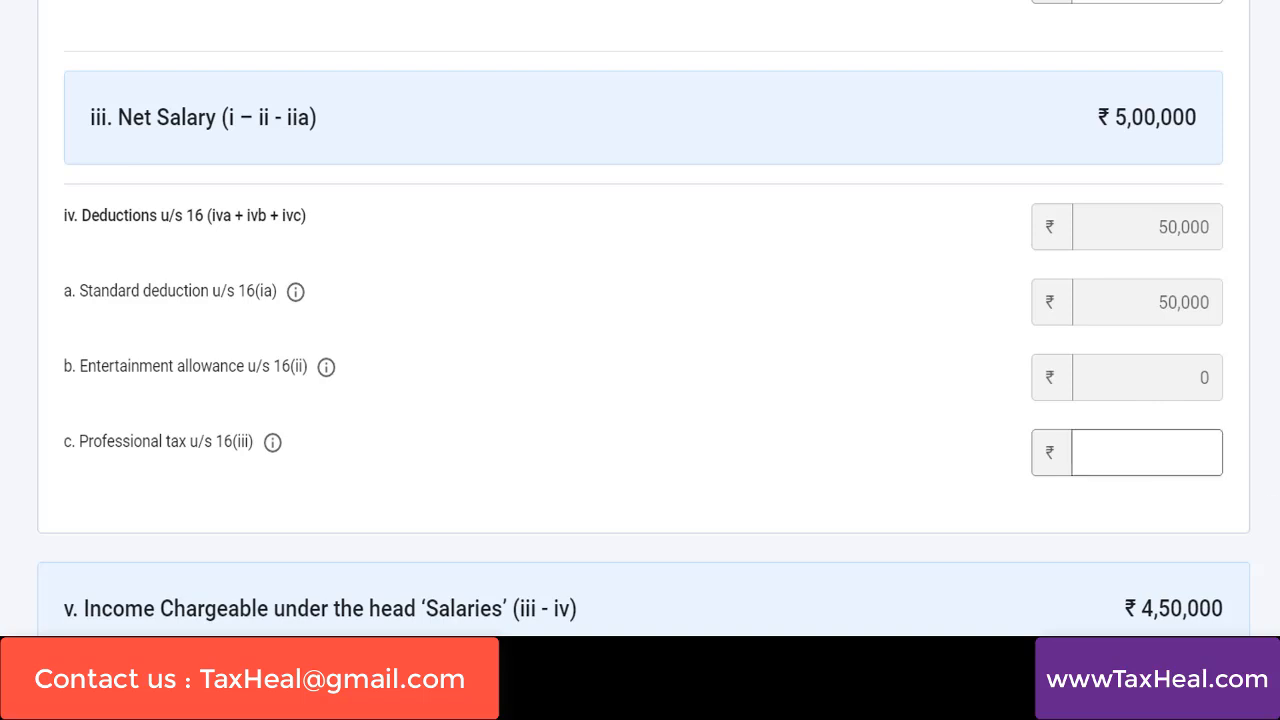
Save the salary details and review the Income from Salary summary
scroll(1167, 442, down, 2)
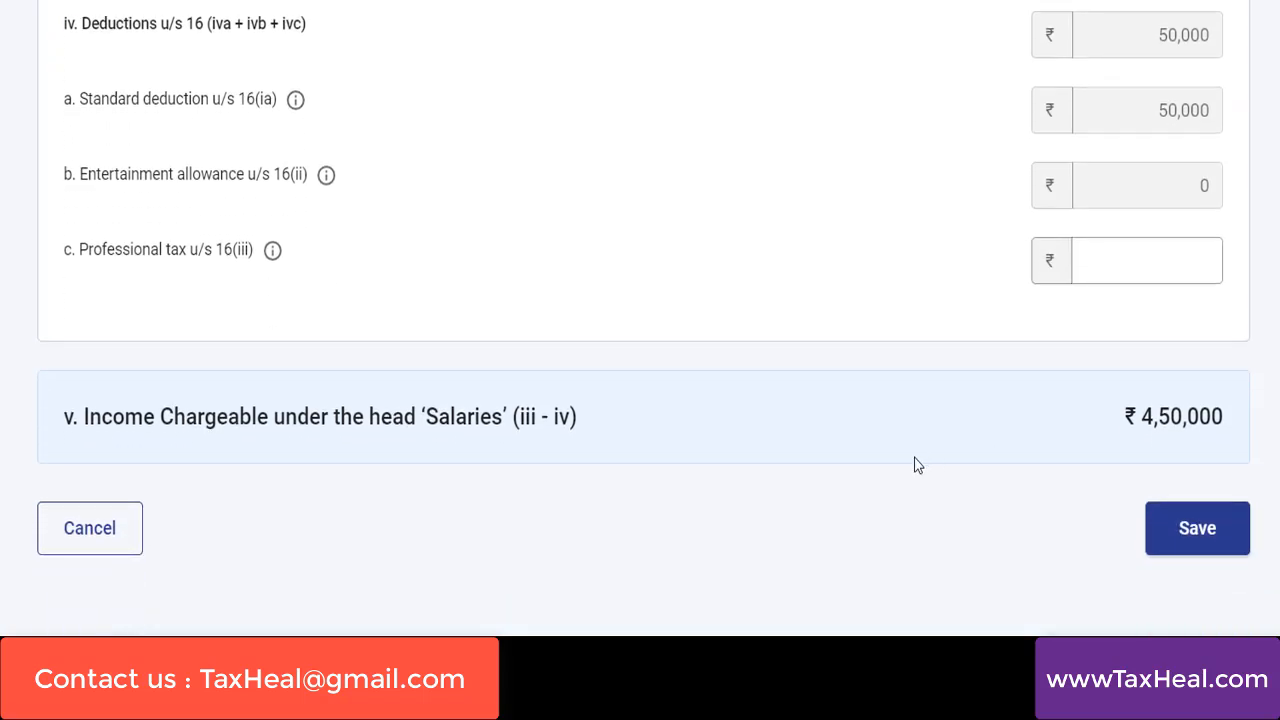
click(1197, 528)
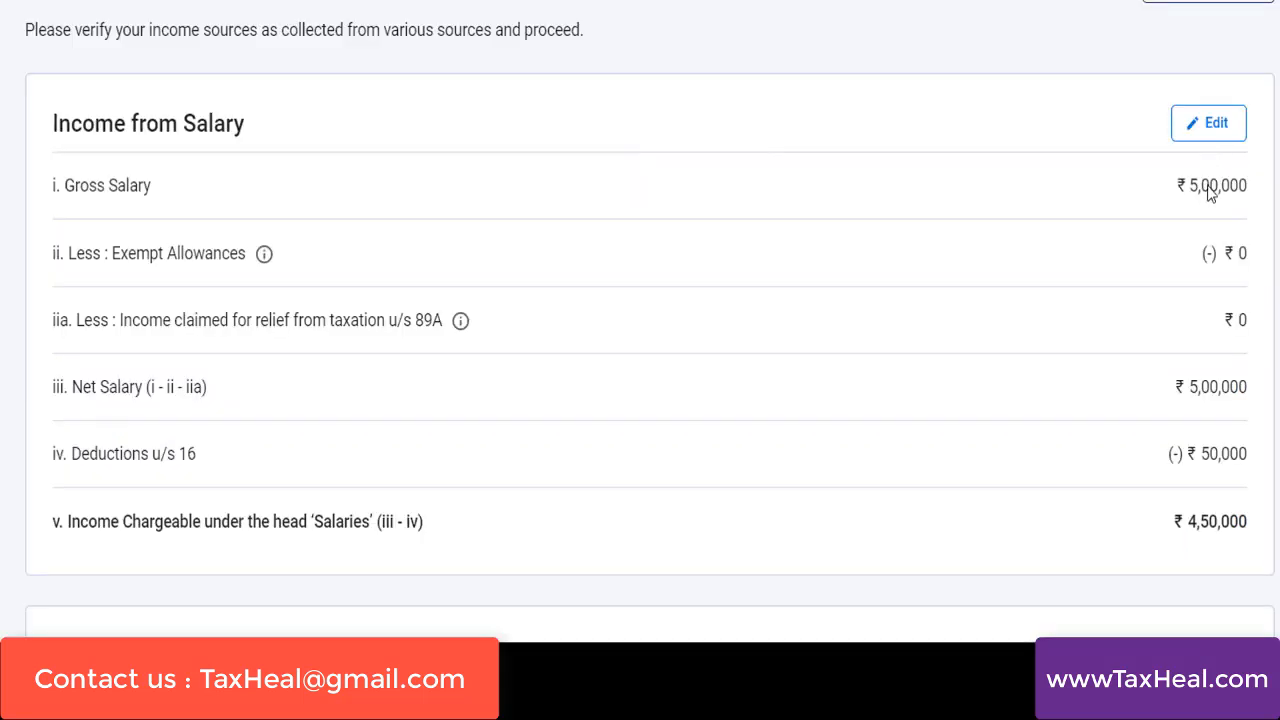
scroll(650, 320, down, 5)
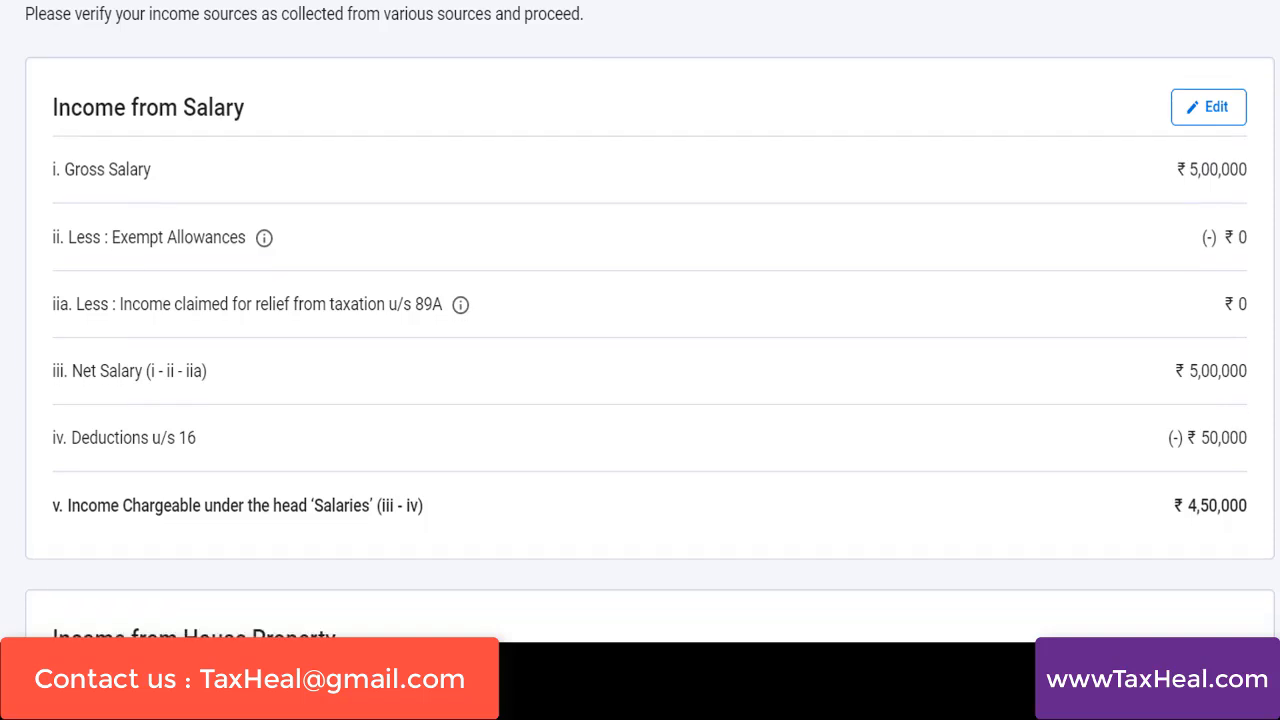
scroll(650, 320, down, 1)
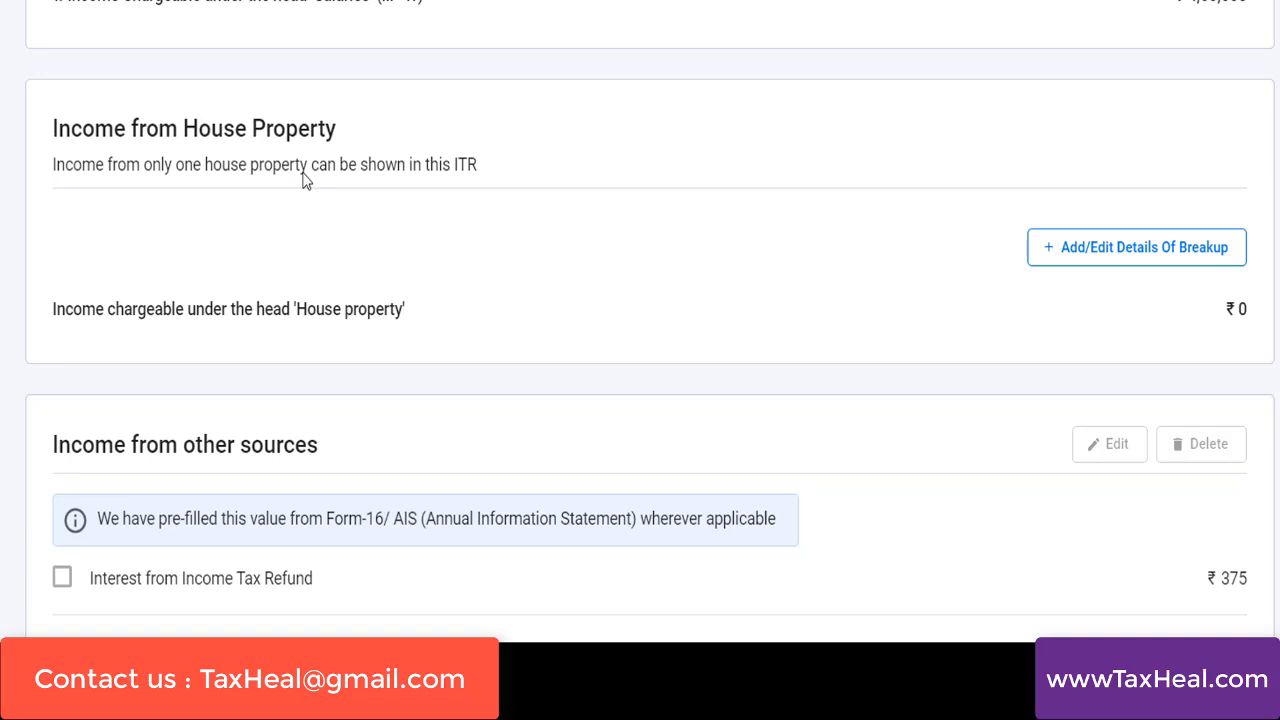
Open the house property breakup, choose Self Occupied as the property type, and enter 65,000 as interest payable on borrowed capital
click(1099, 266)
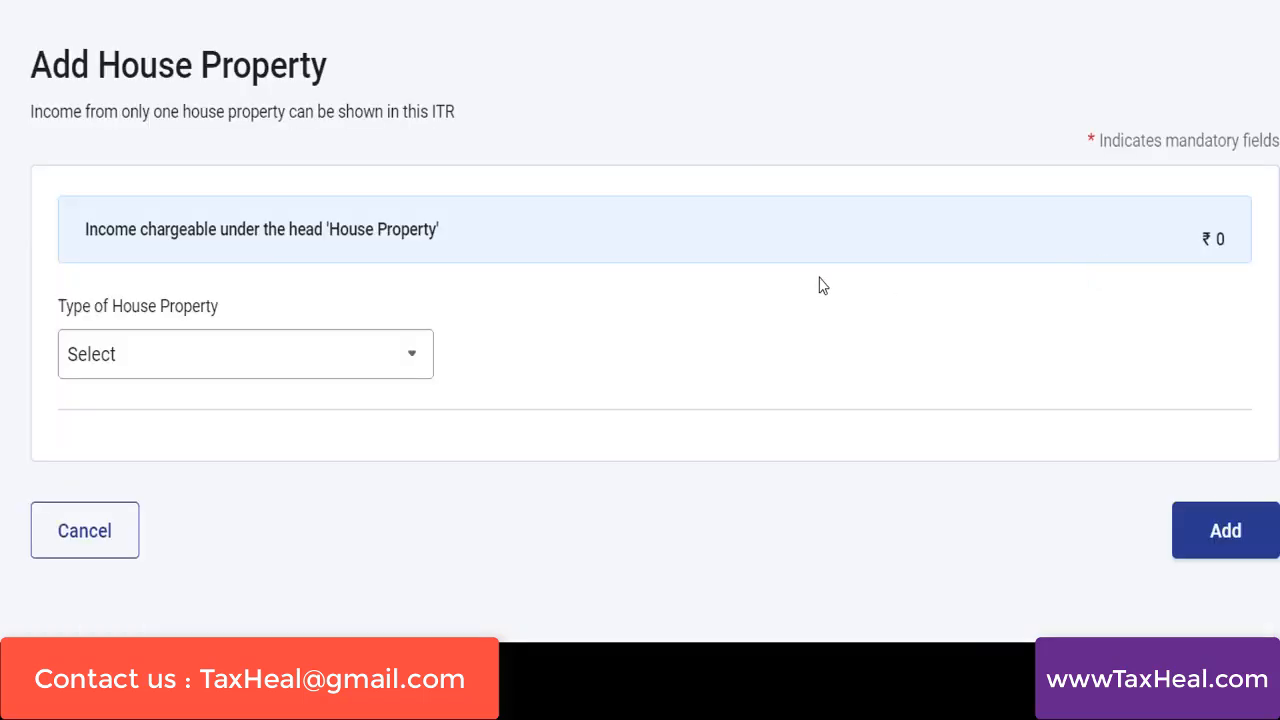
click(145, 368)
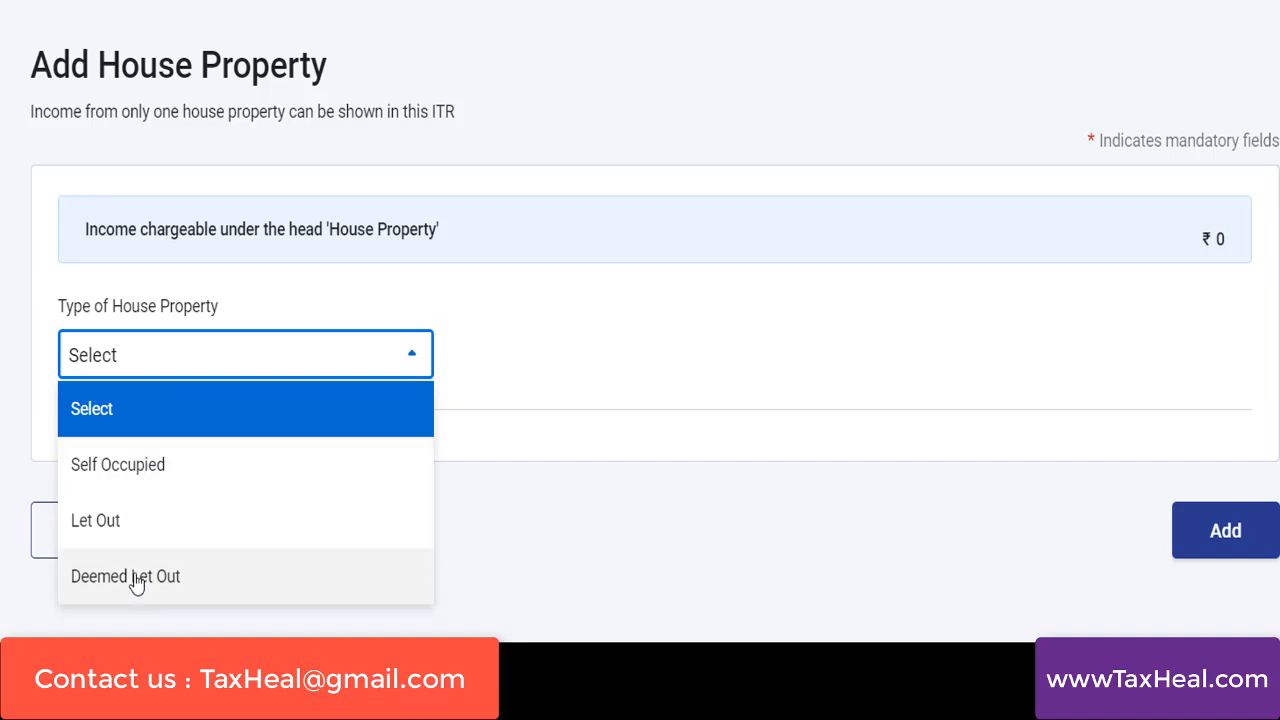
click(129, 477)
scroll(1153, 275, down, 2)
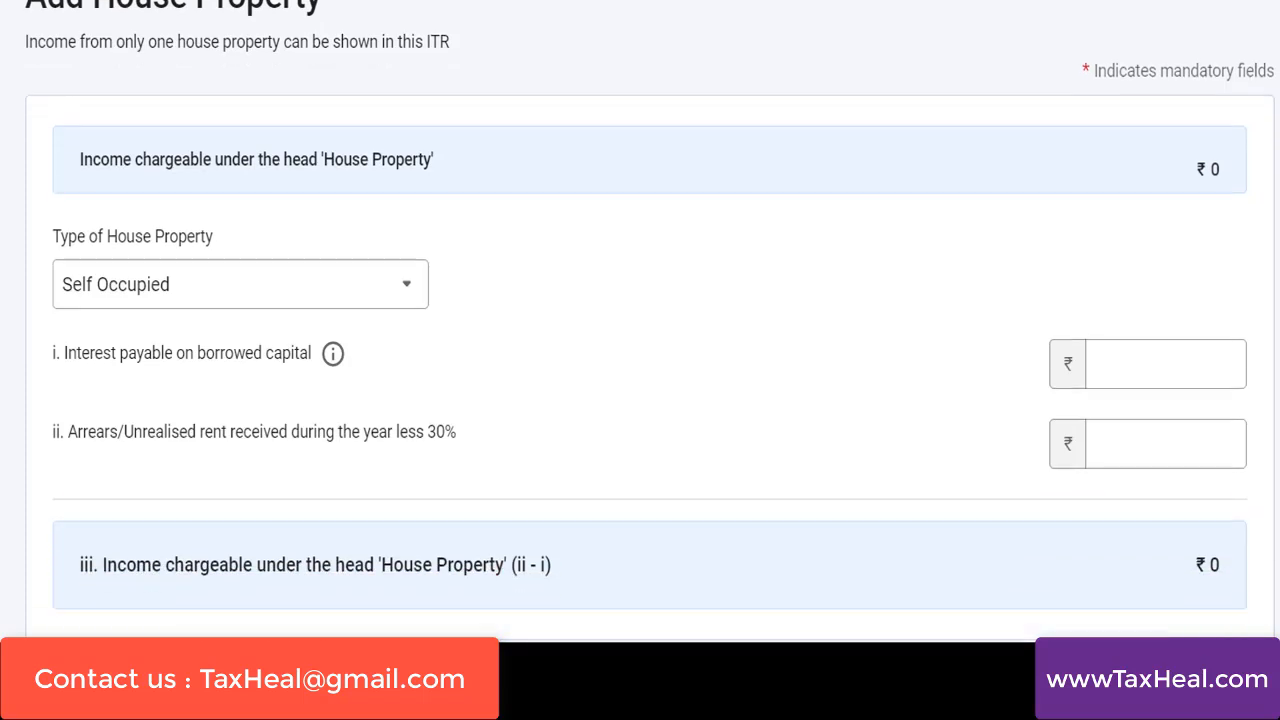
click(1153, 275)
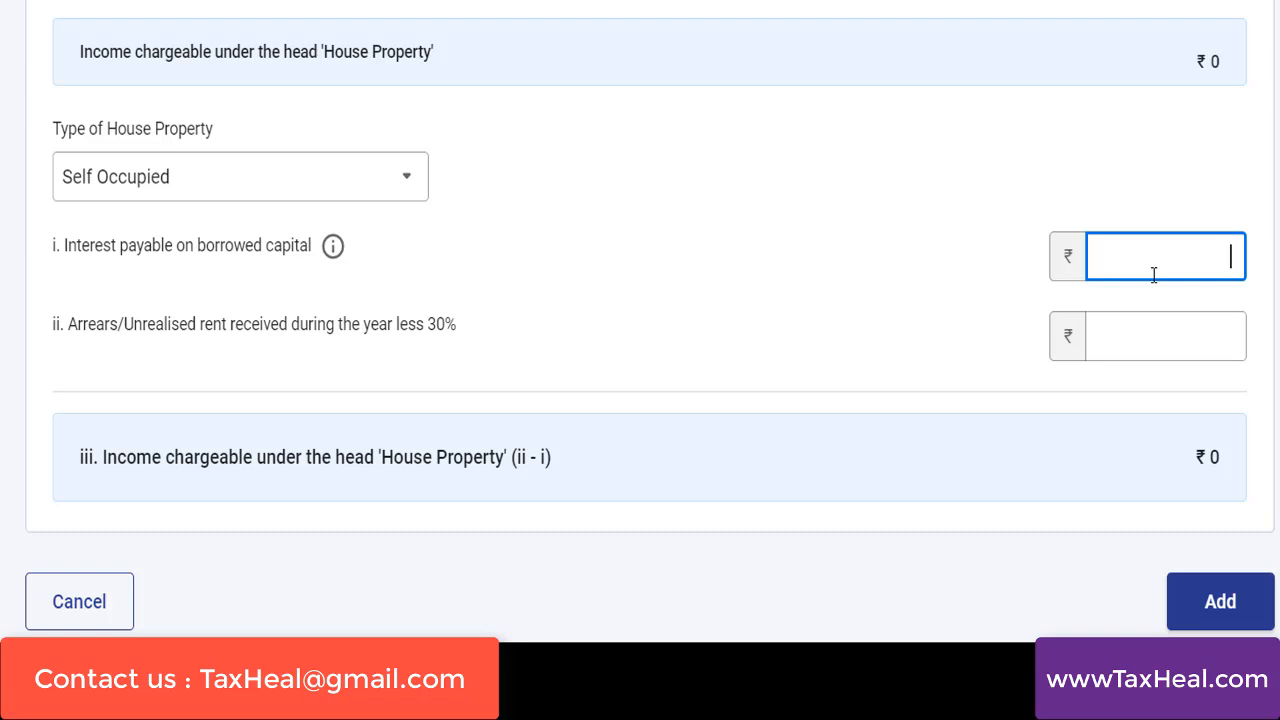
text(650000)
key(BackSpace)
click(1068, 457)
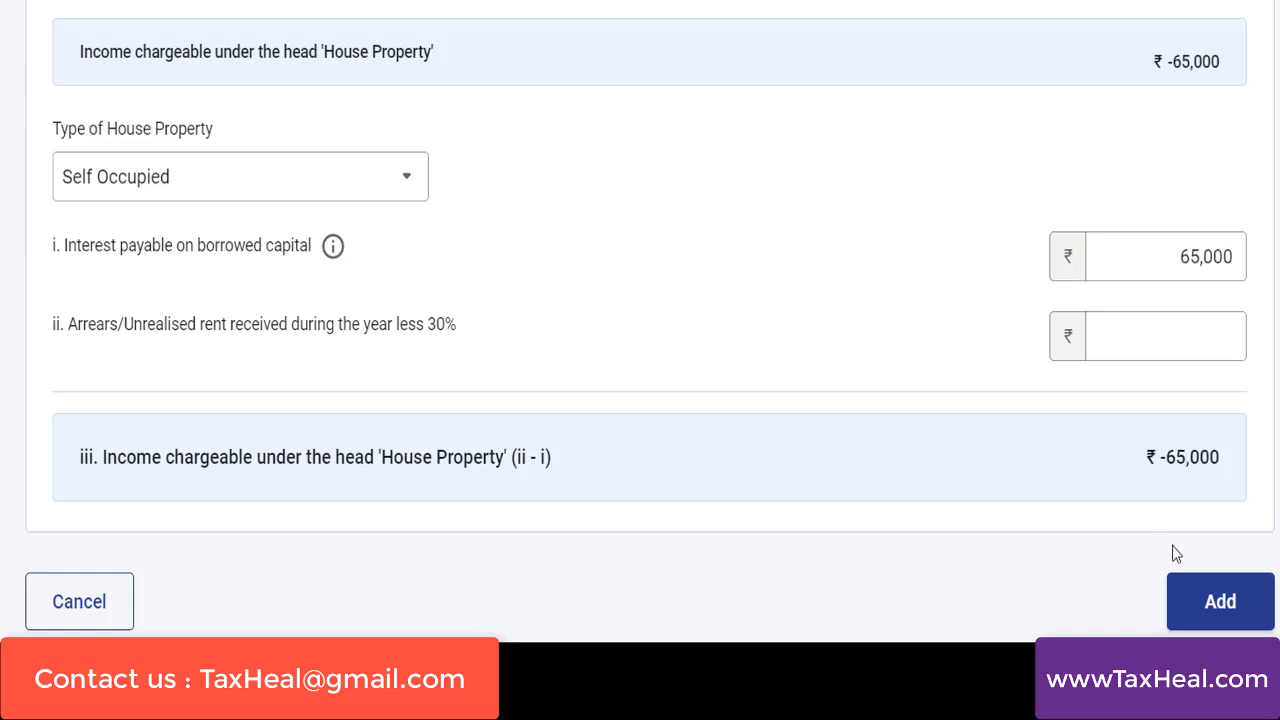
click(1157, 262)
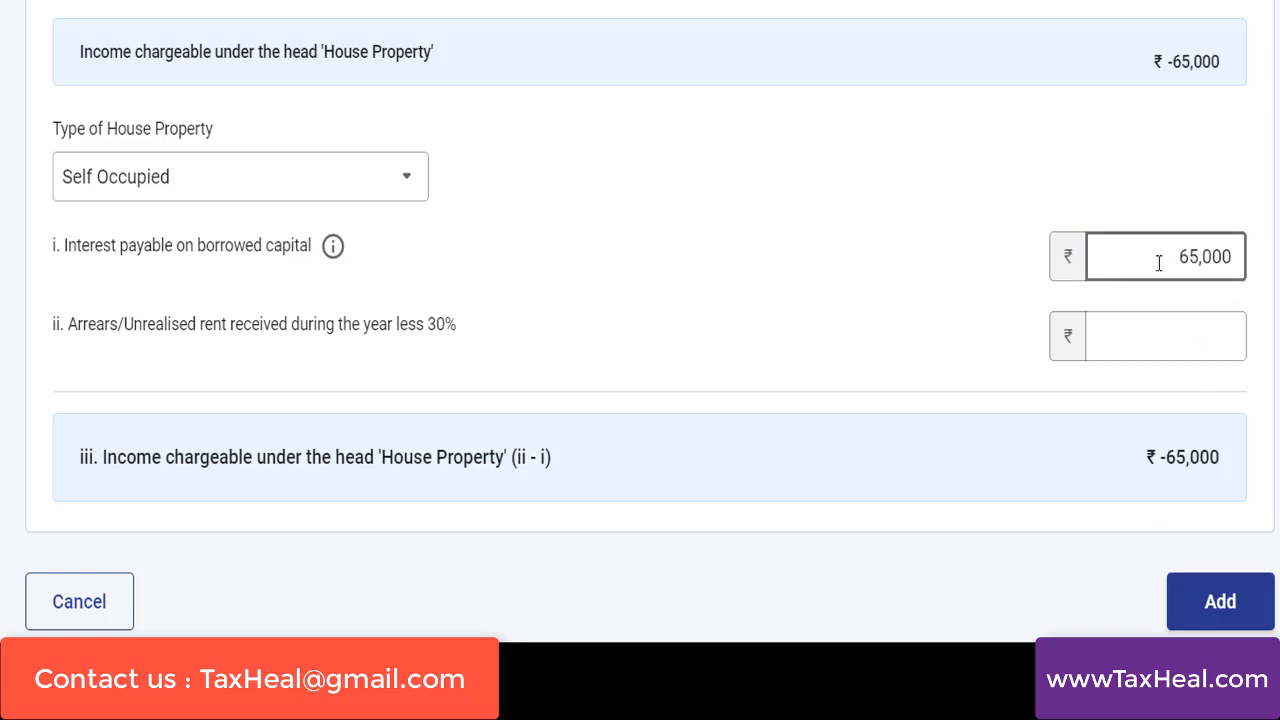
Change the house property type to Let Out, with gross rent of 2,00,000 and tax paid to local authorities of 5,000
click(225, 177)
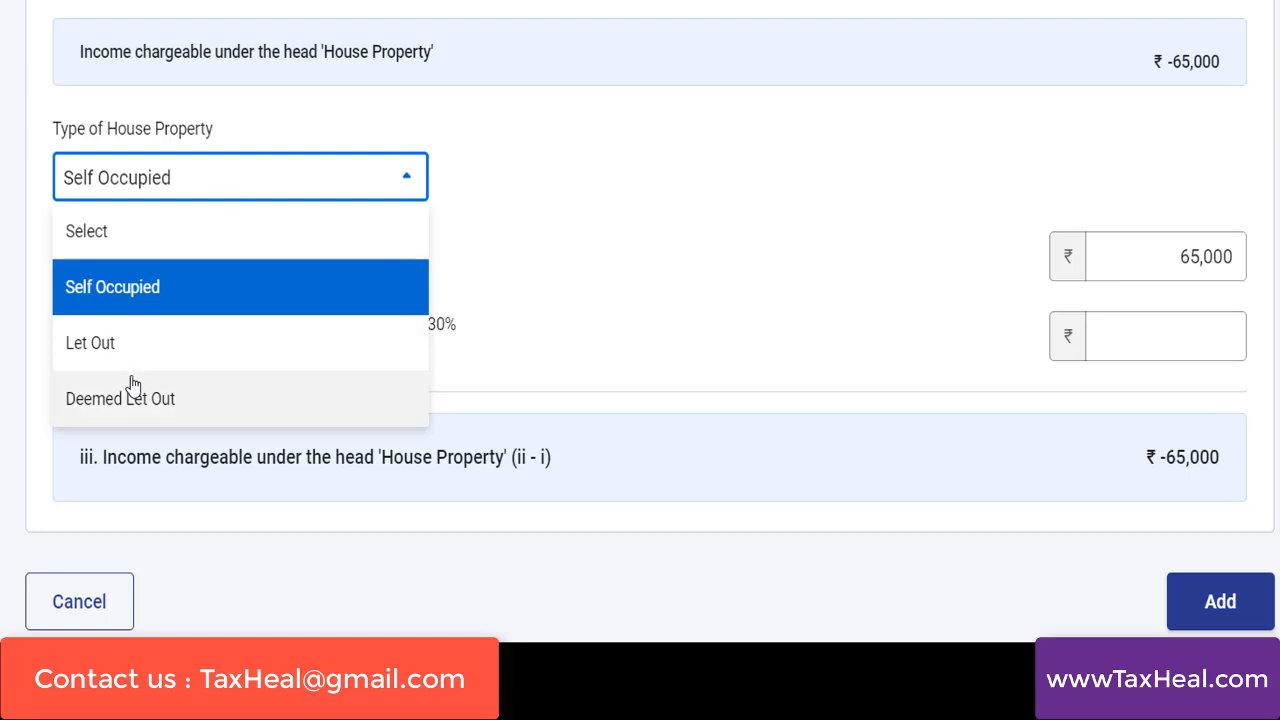
click(91, 343)
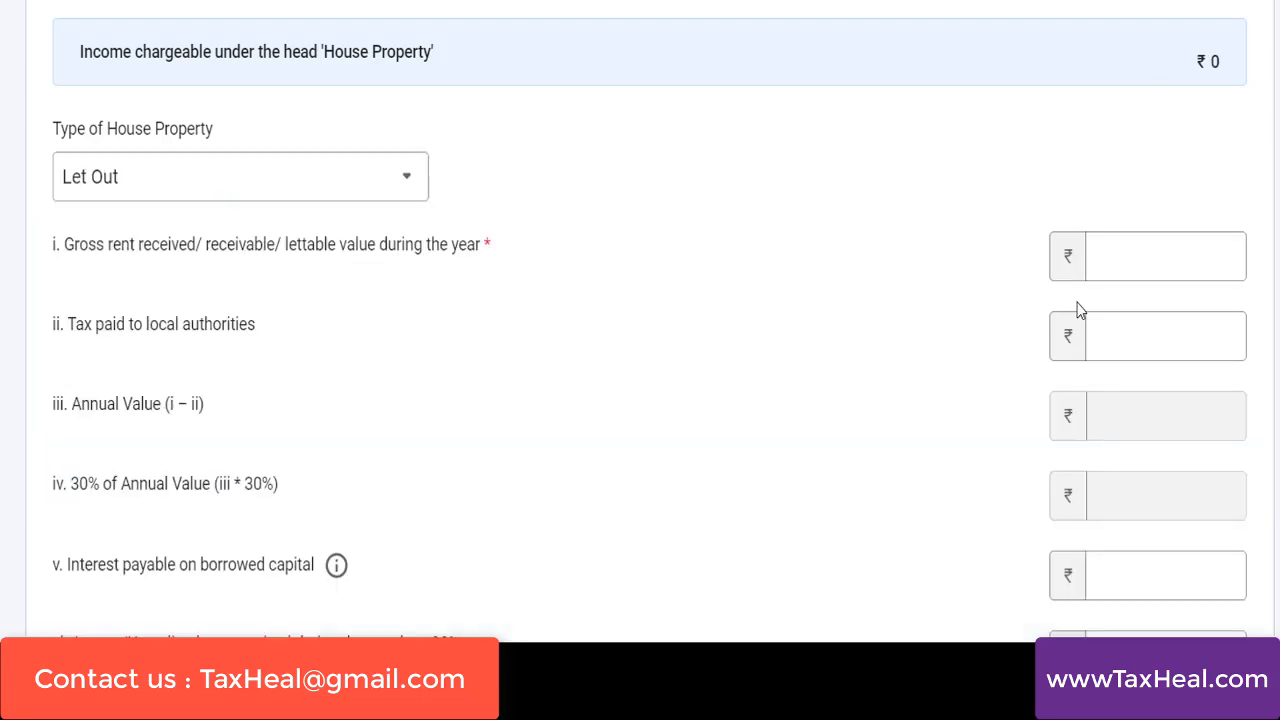
scroll(1080, 320, down, 2)
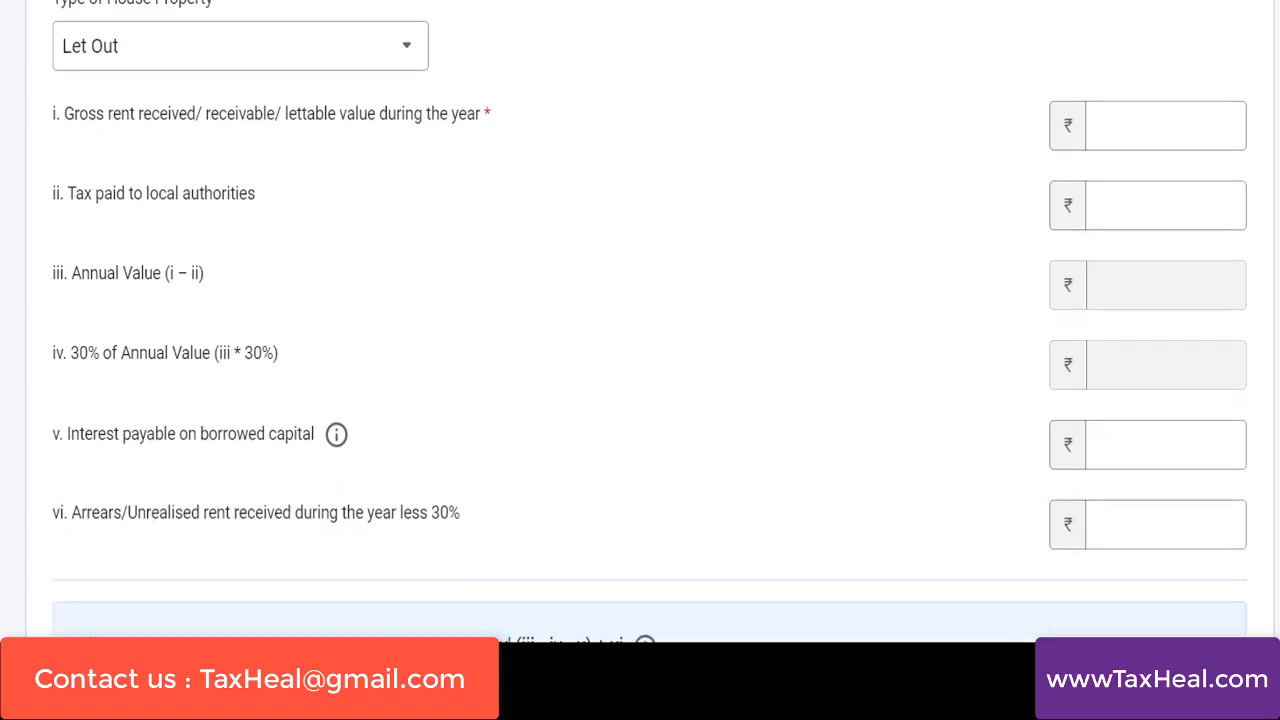
click(131, 186)
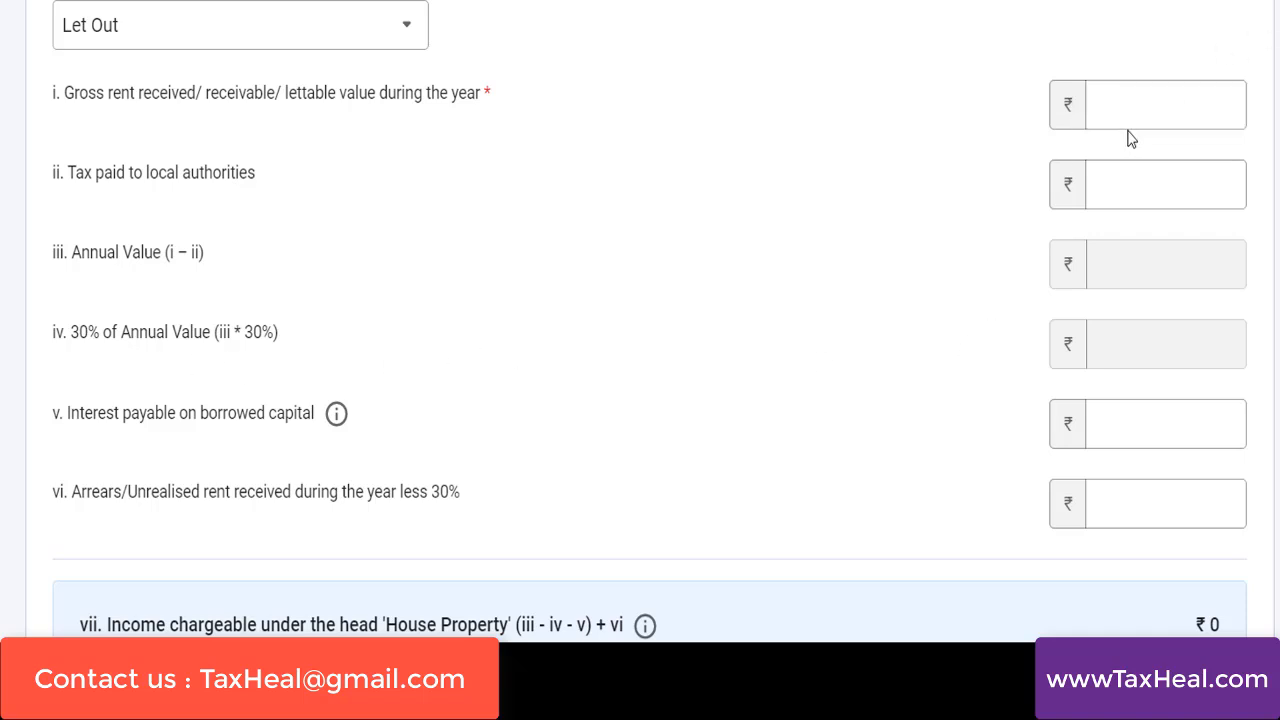
click(1177, 94)
text(2)
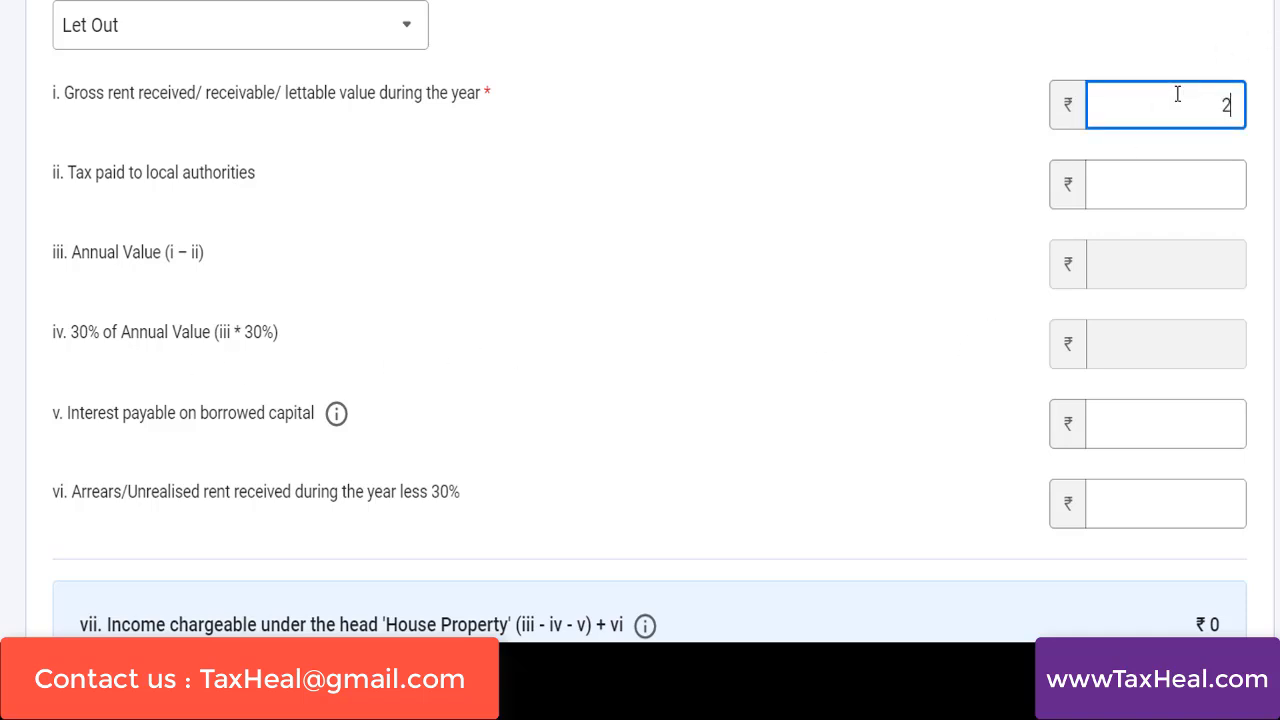
text(00000)
click(1192, 195)
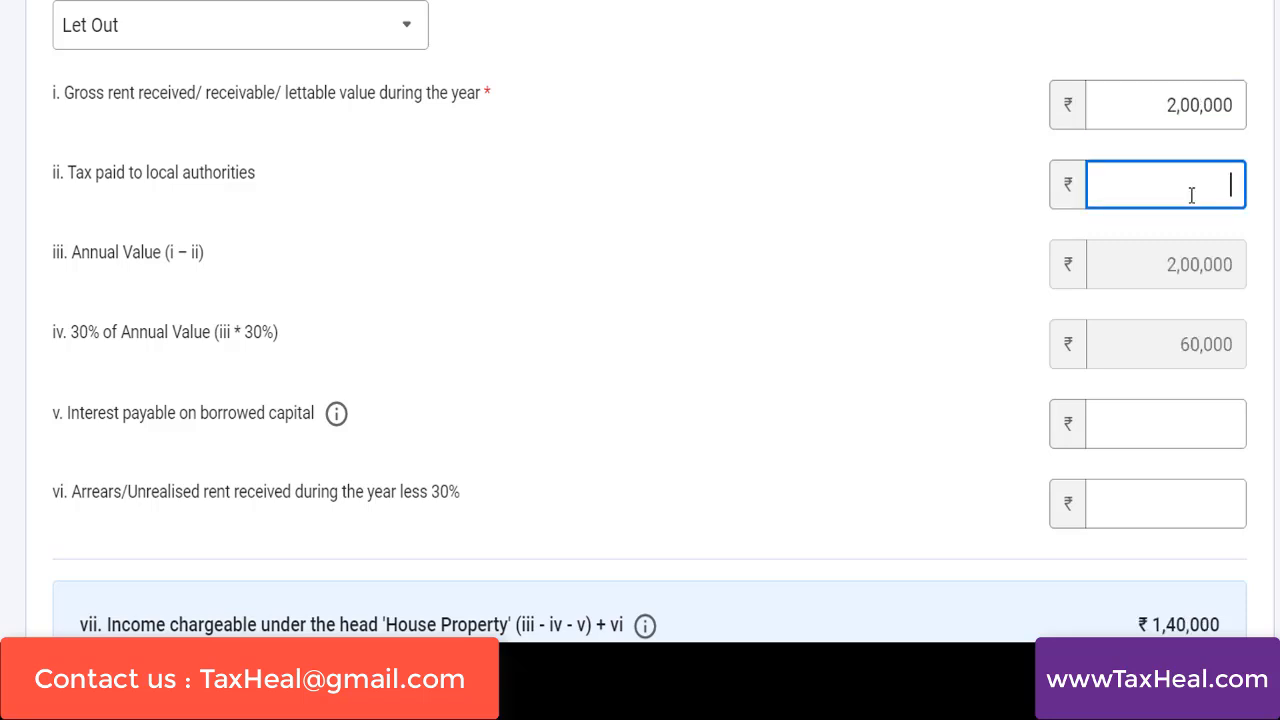
text(5000)
click(1164, 313)
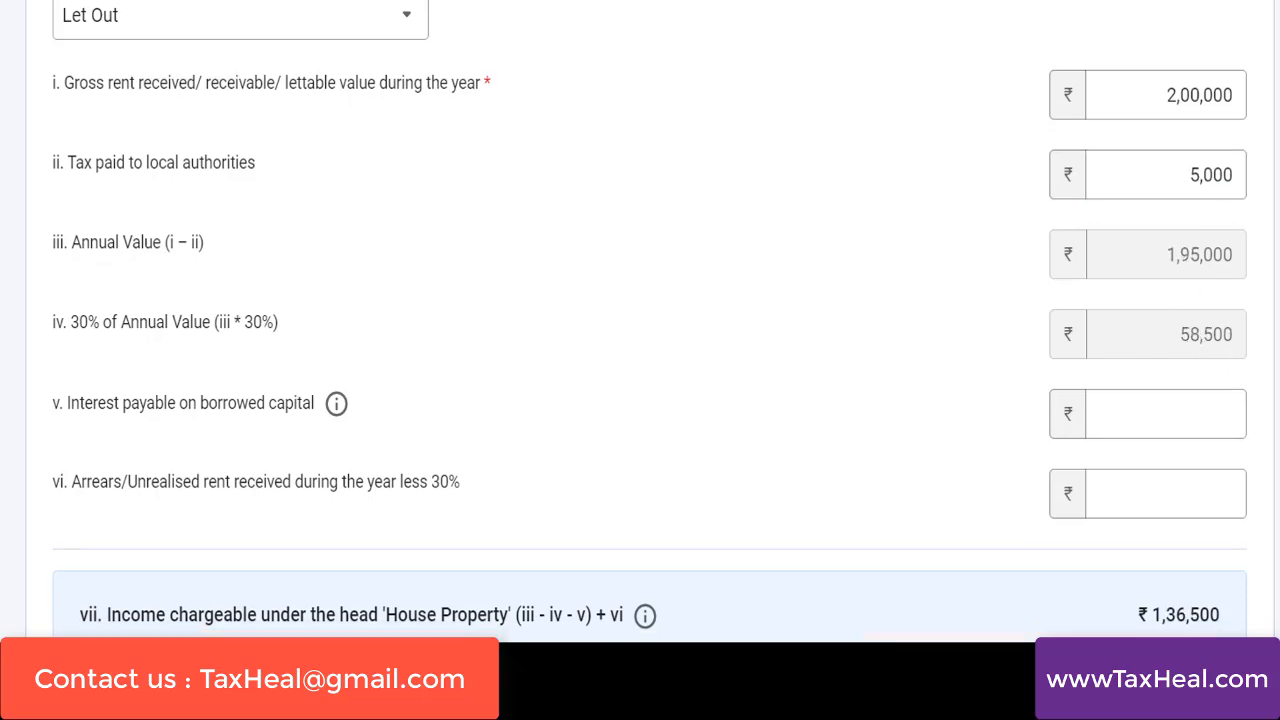
Enter 65,000 as interest payable on borrowed capital for the let-out property and review the income chargeable
scroll(1140, 400, down, 1)
click(1155, 327)
click(1155, 327)
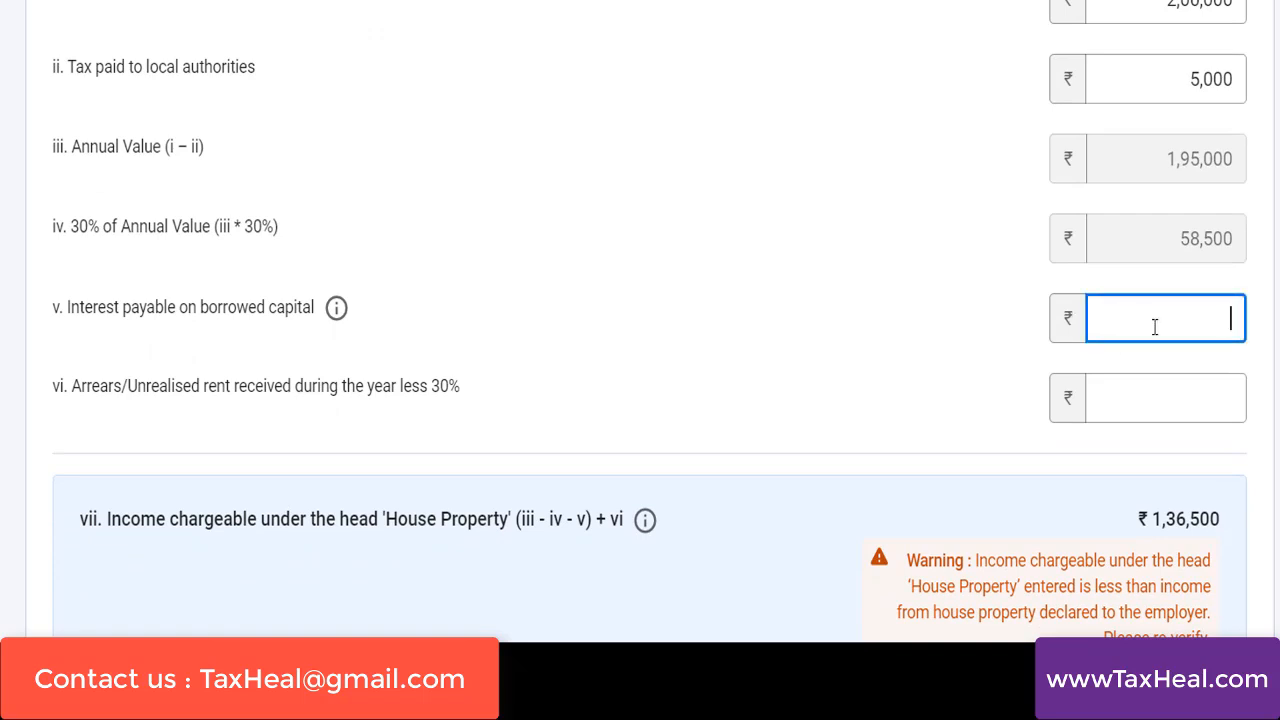
text(65000)
click(1146, 456)
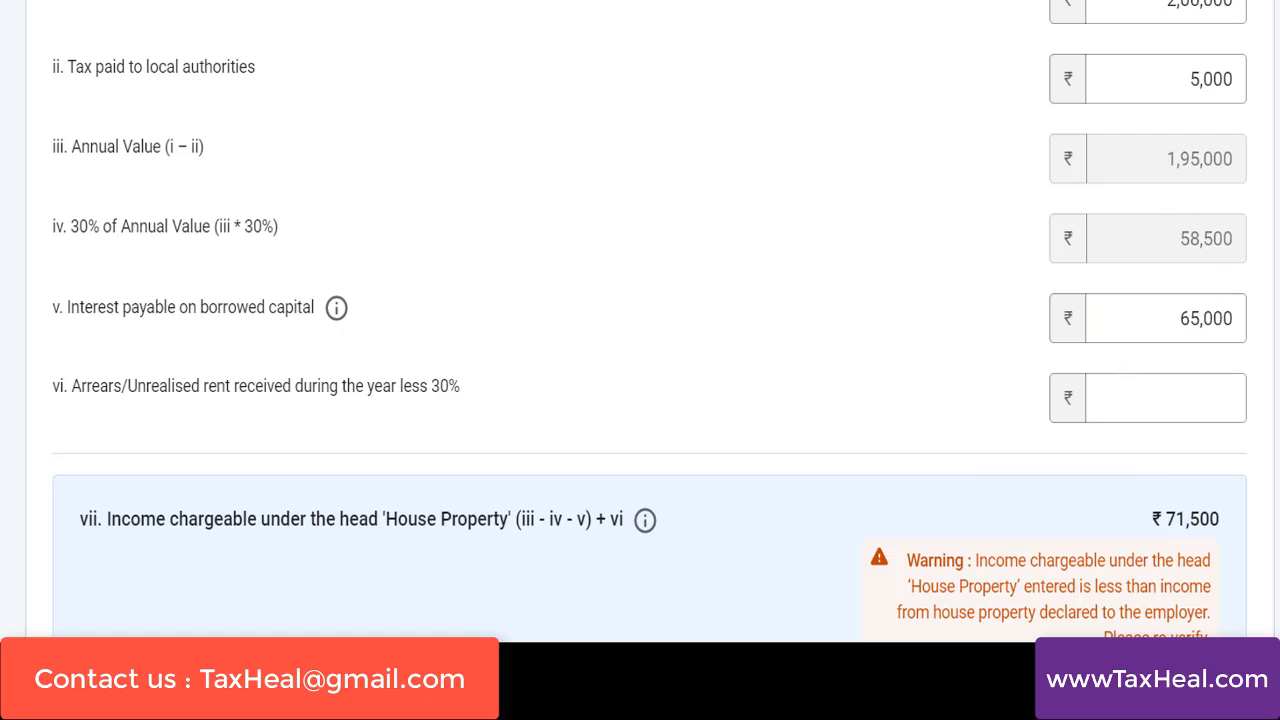
scroll(650, 320, down, 4)
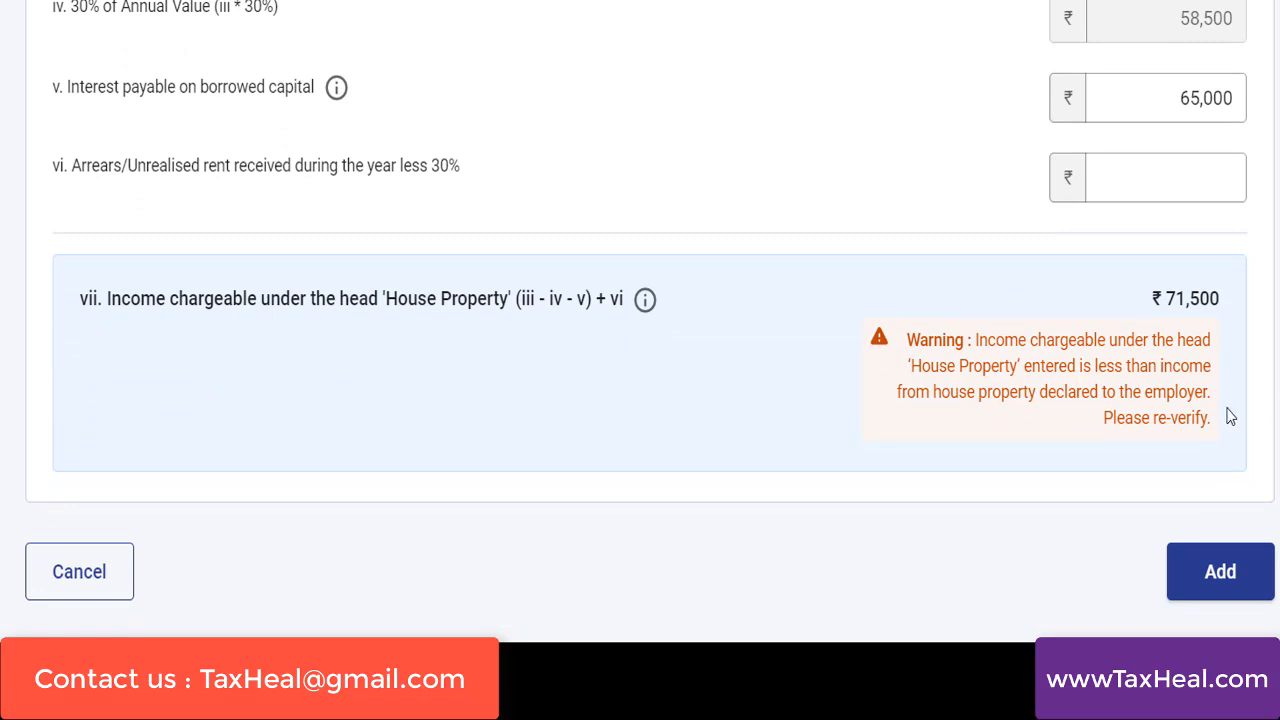
Set the let-out property's gross rent and tax paid to local authorities to 0, and return to the income summary
scroll(1230, 417, up, 6)
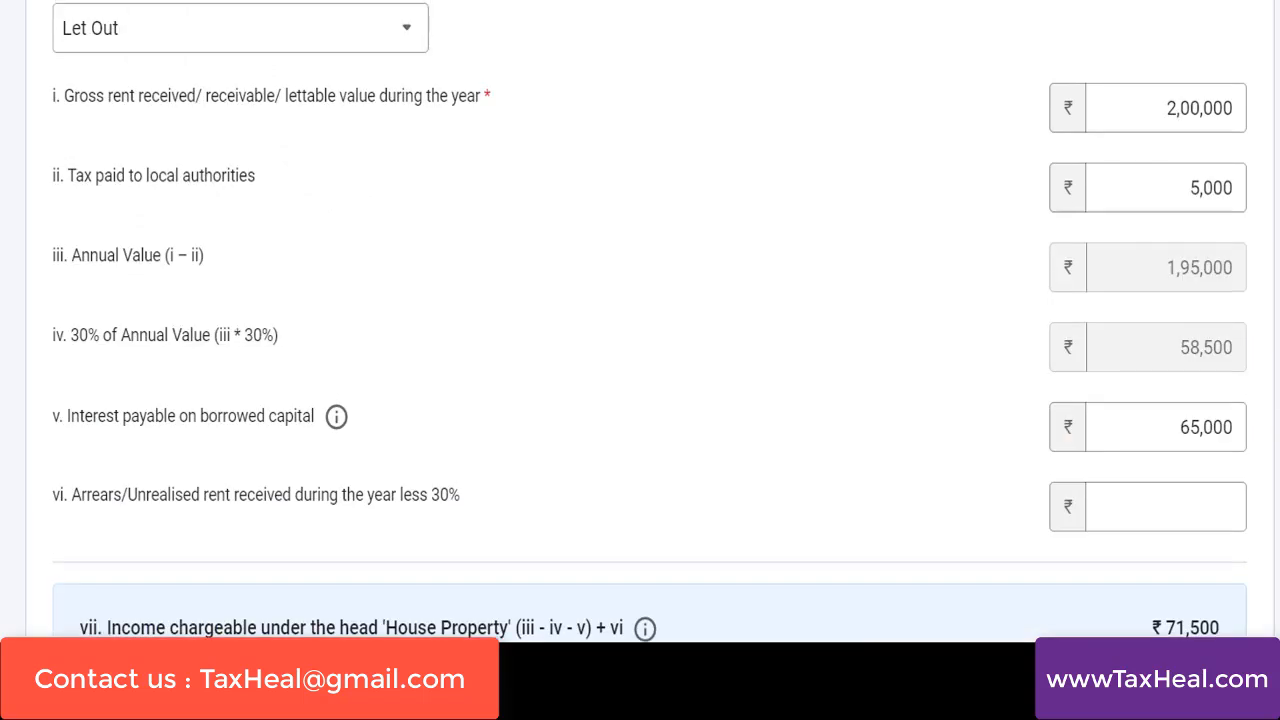
click(1180, 117)
double_click(1222, 117)
text(0)
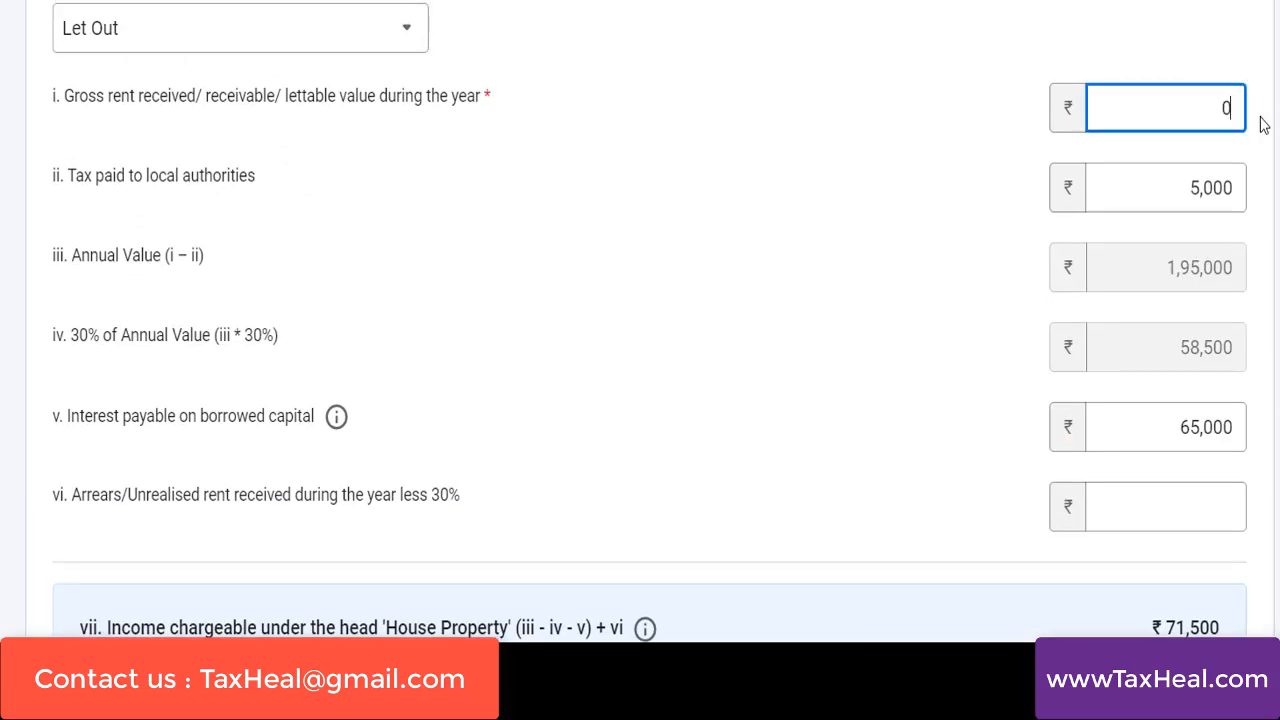
key(Tab)
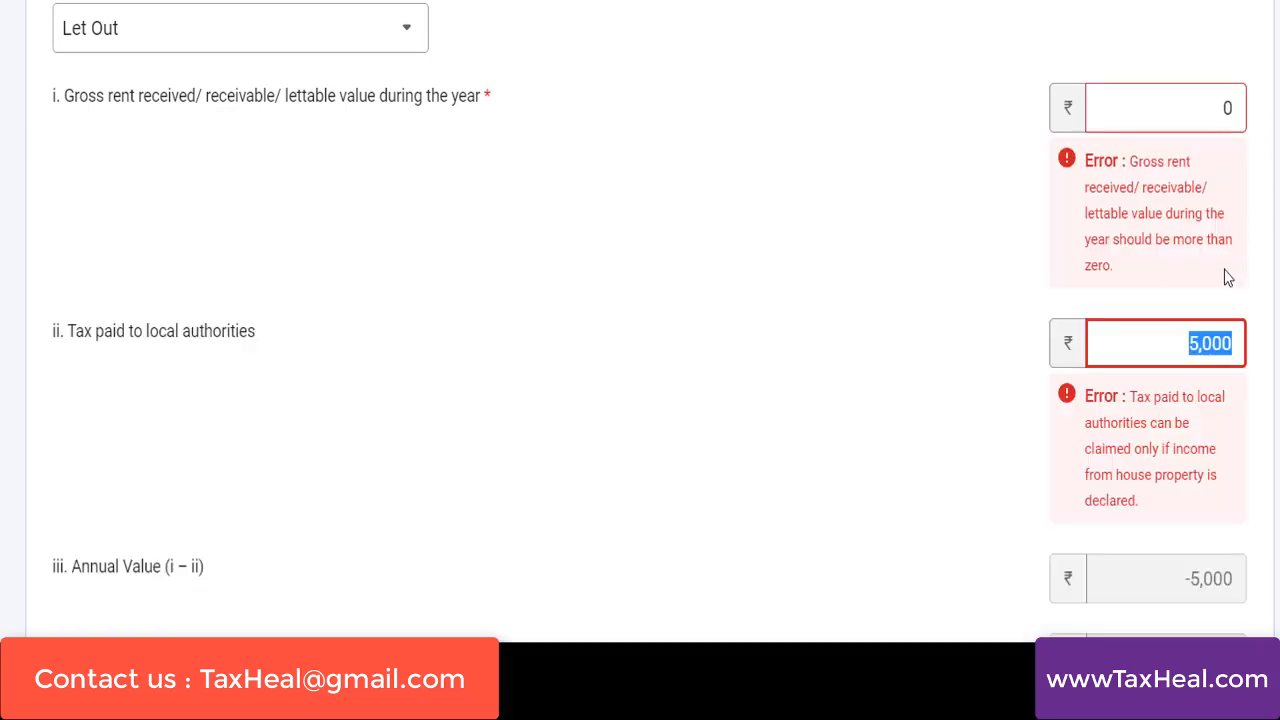
text(0)
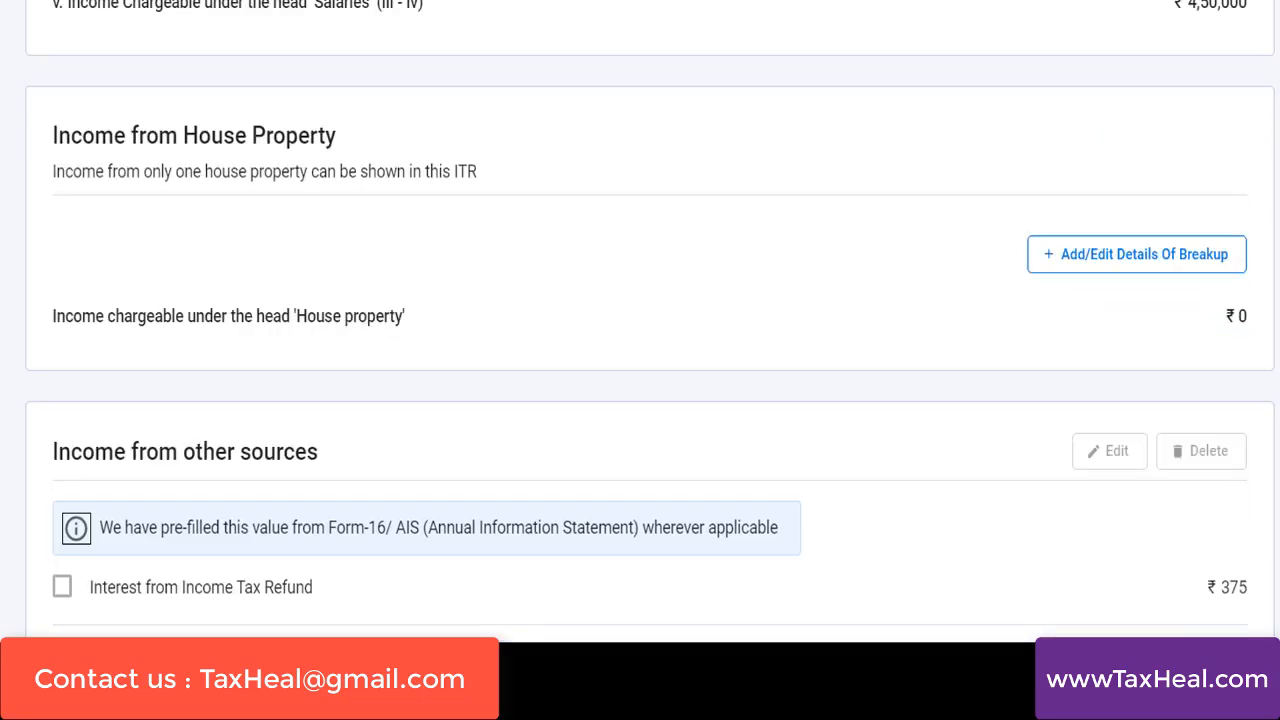
scroll(650, 320, down, 3)
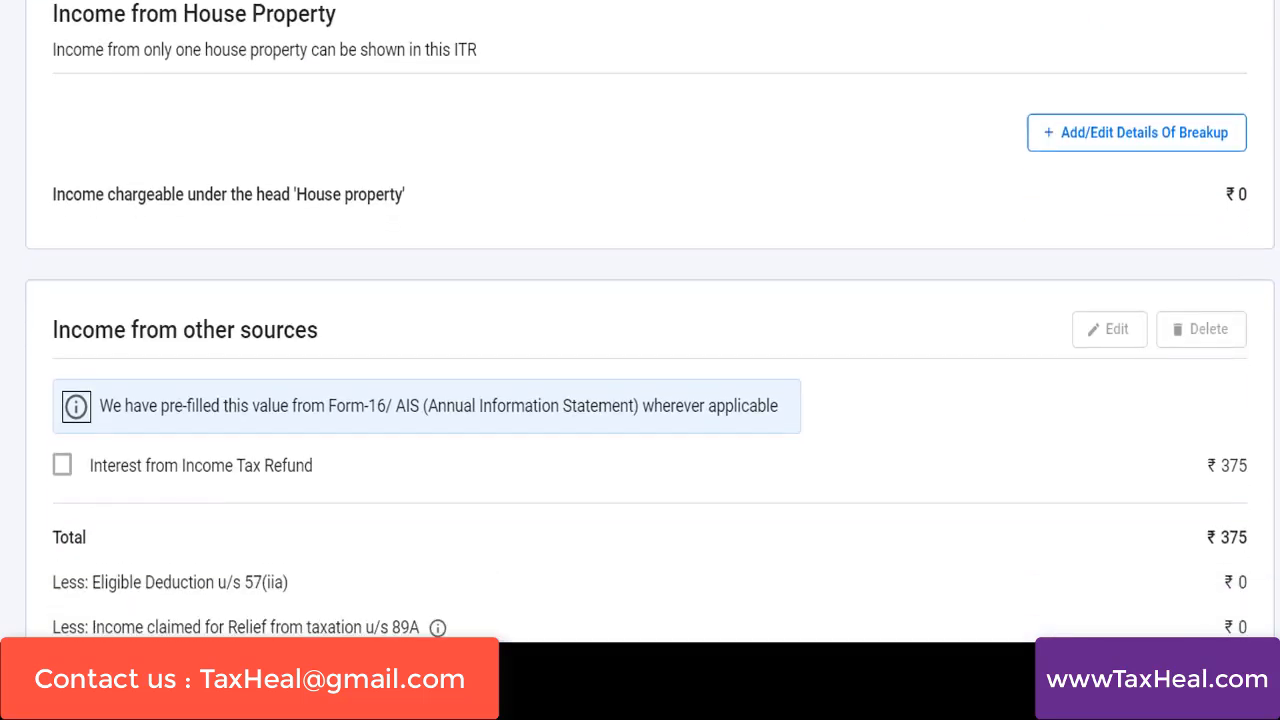
Select the Interest from Income Tax Refund entry under Income from other sources to view its options, and deselect it again
scroll(247, 278, down, 2)
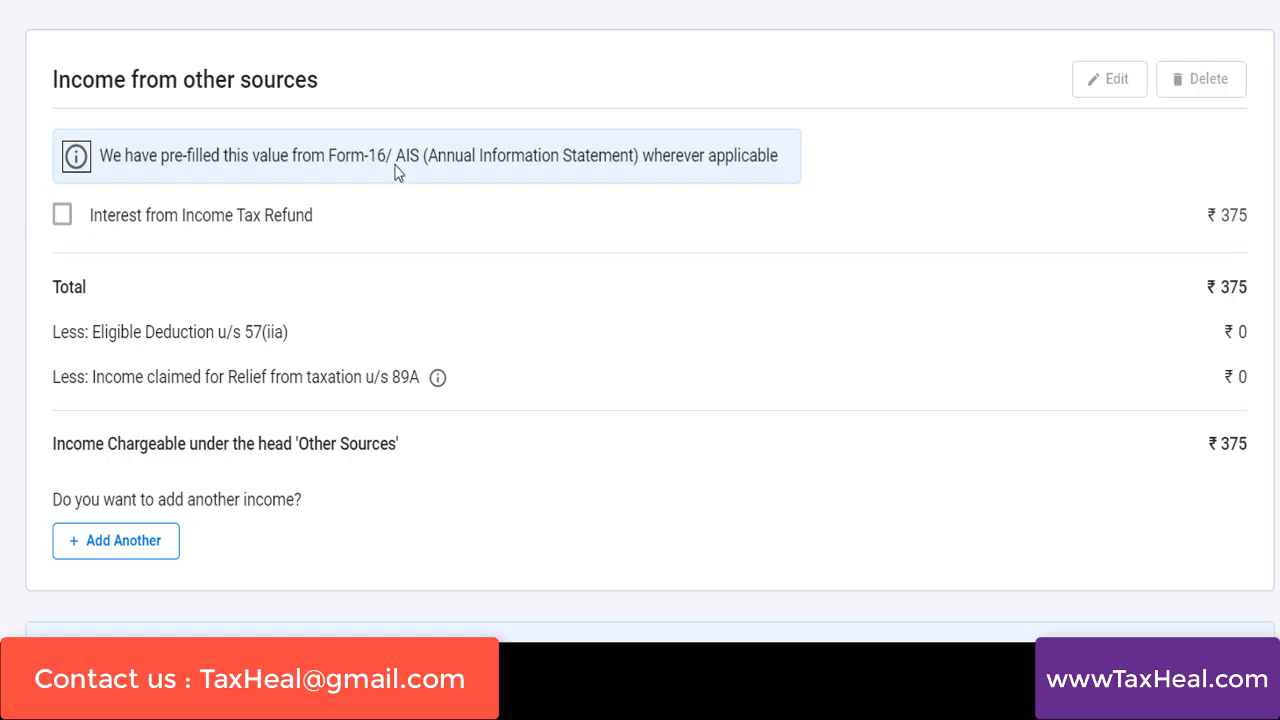
click(60, 226)
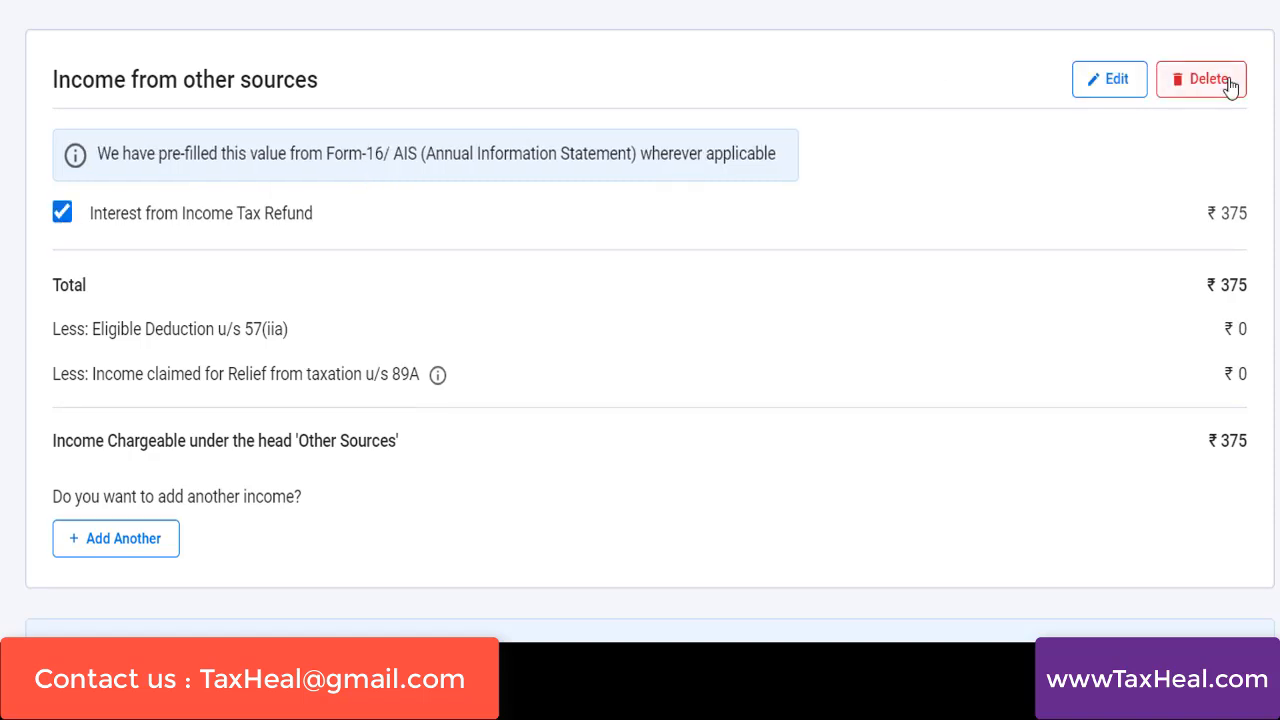
click(63, 222)
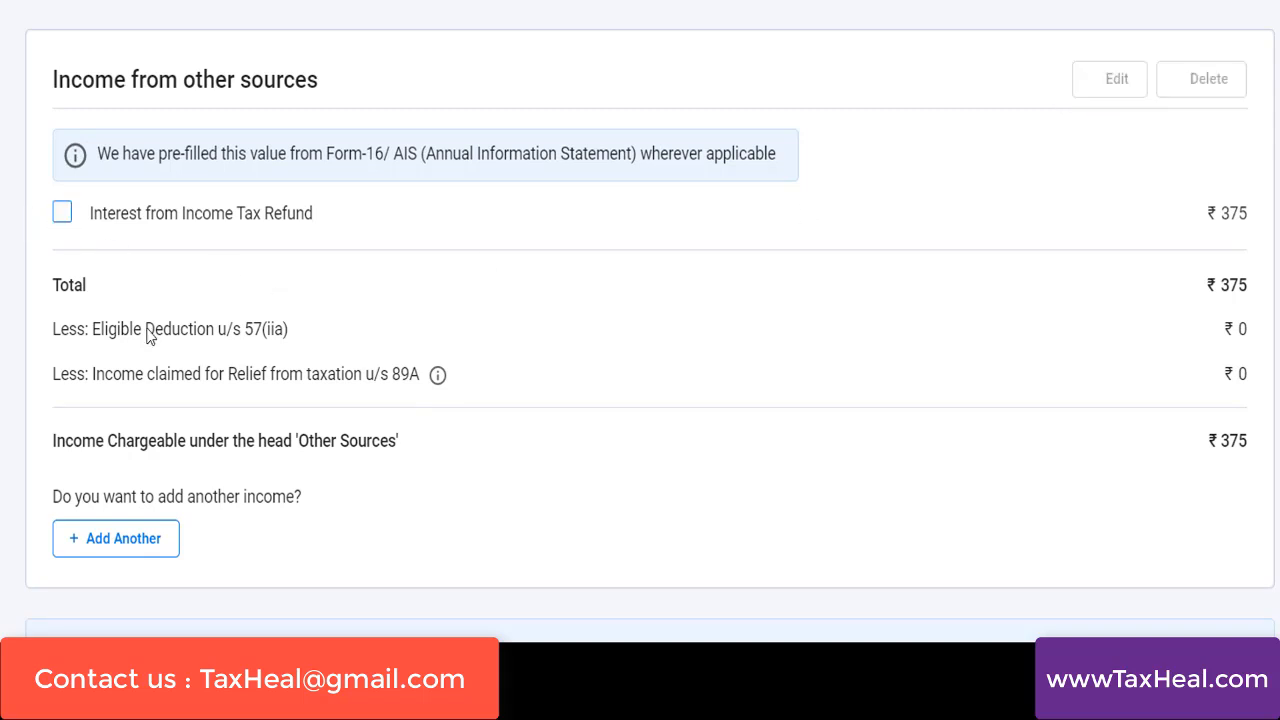
Add another income from other sources, answering Yes to savings bank interest with an amount of 12,000
click(120, 540)
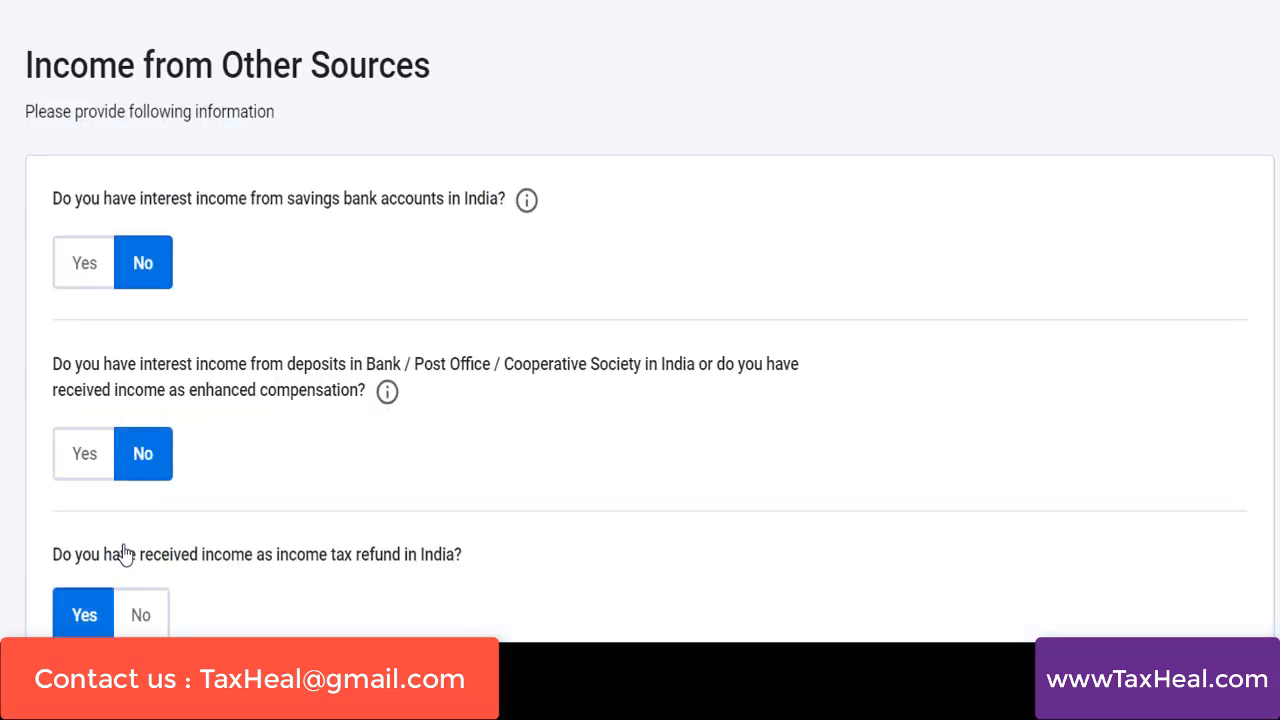
click(69, 268)
click(120, 337)
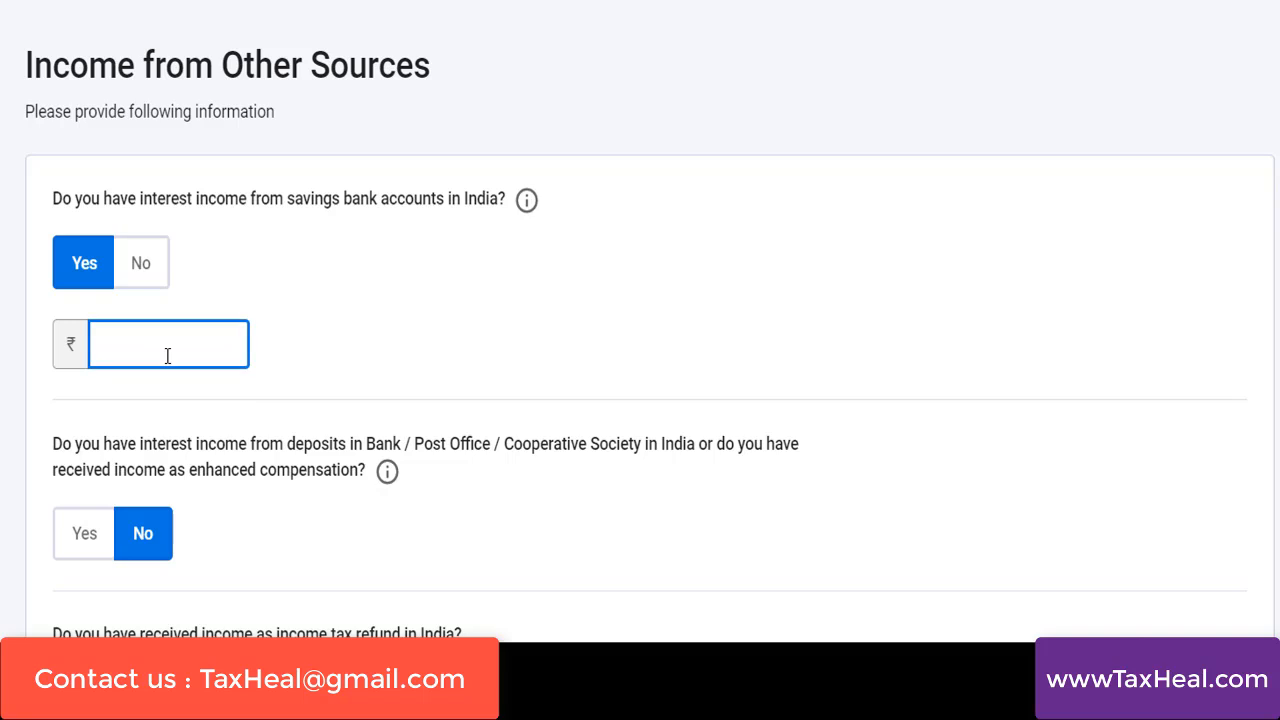
text(12000)
Check the help for deposit interest income, answer Yes to that question, and enter 1,38,000 as the amount
click(387, 472)
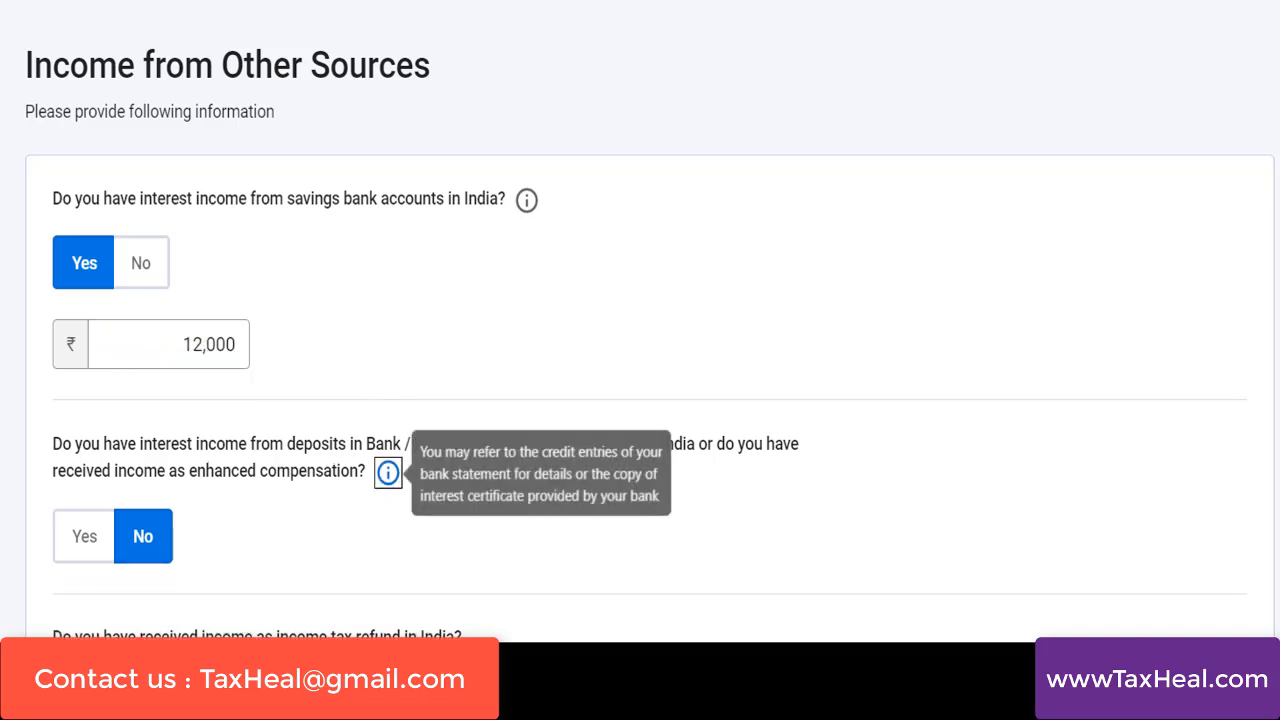
scroll(649, 425, down, 2)
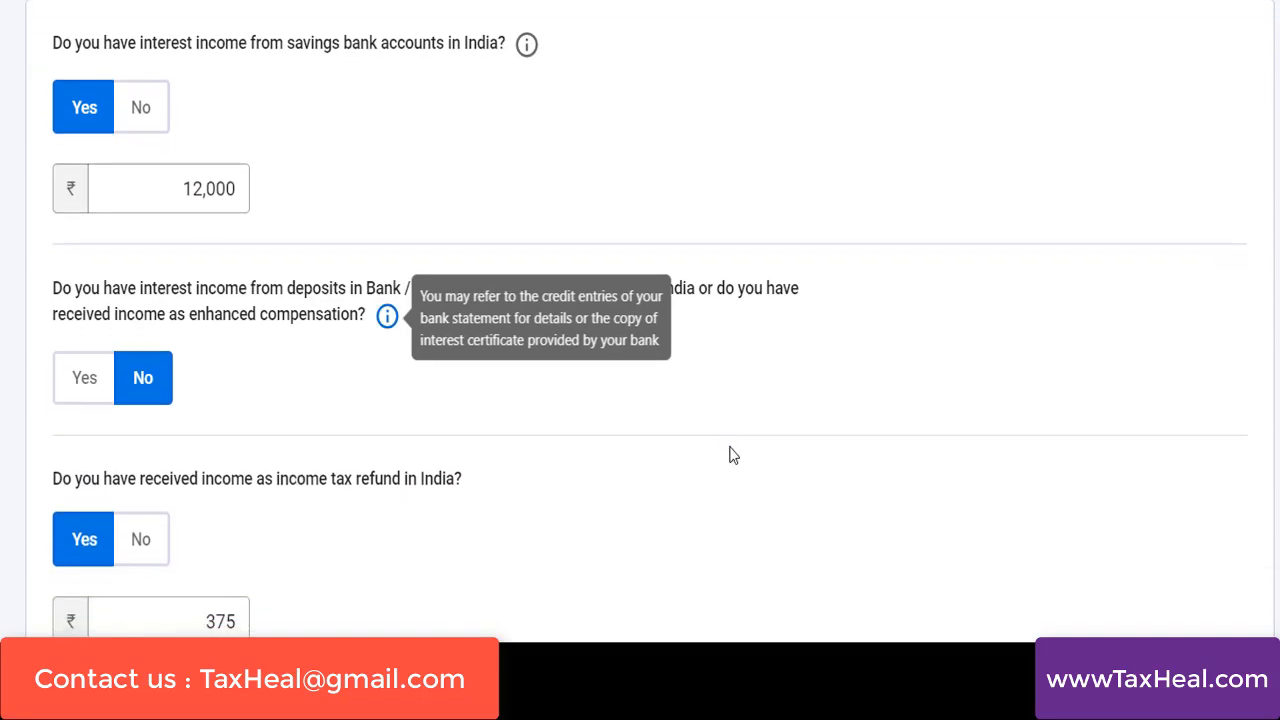
click(82, 381)
click(133, 452)
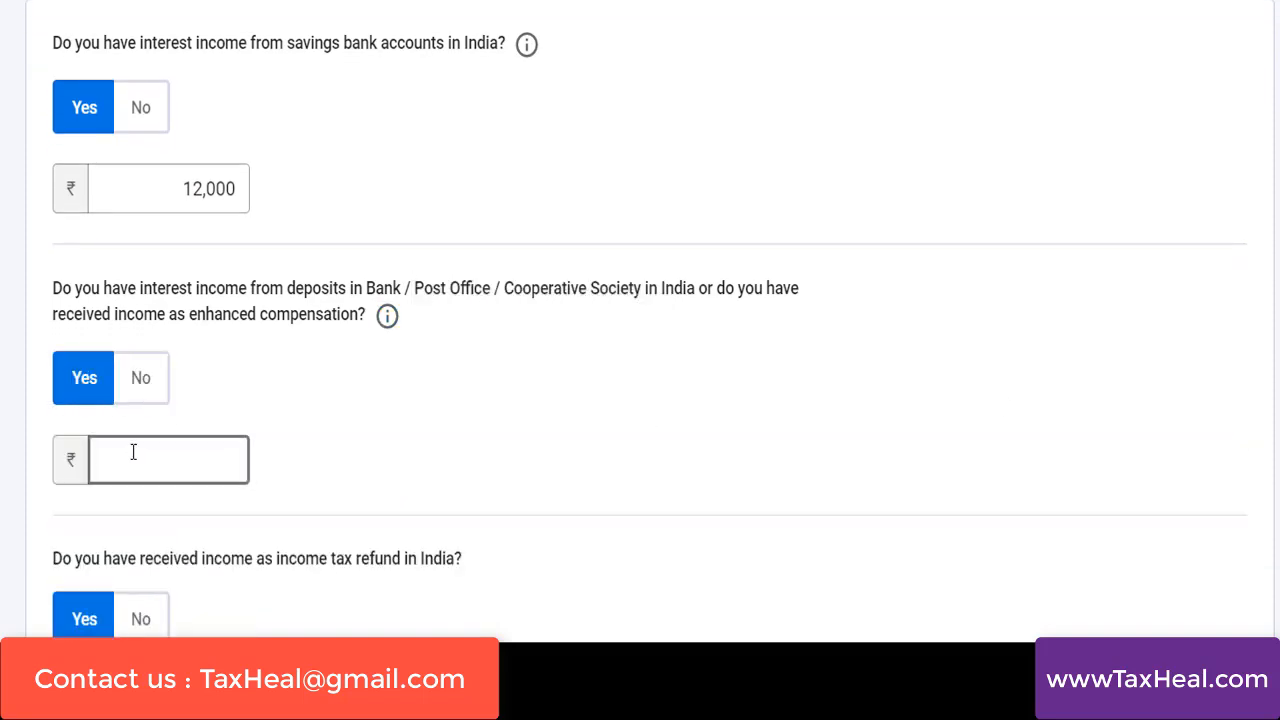
text(1,38,000)
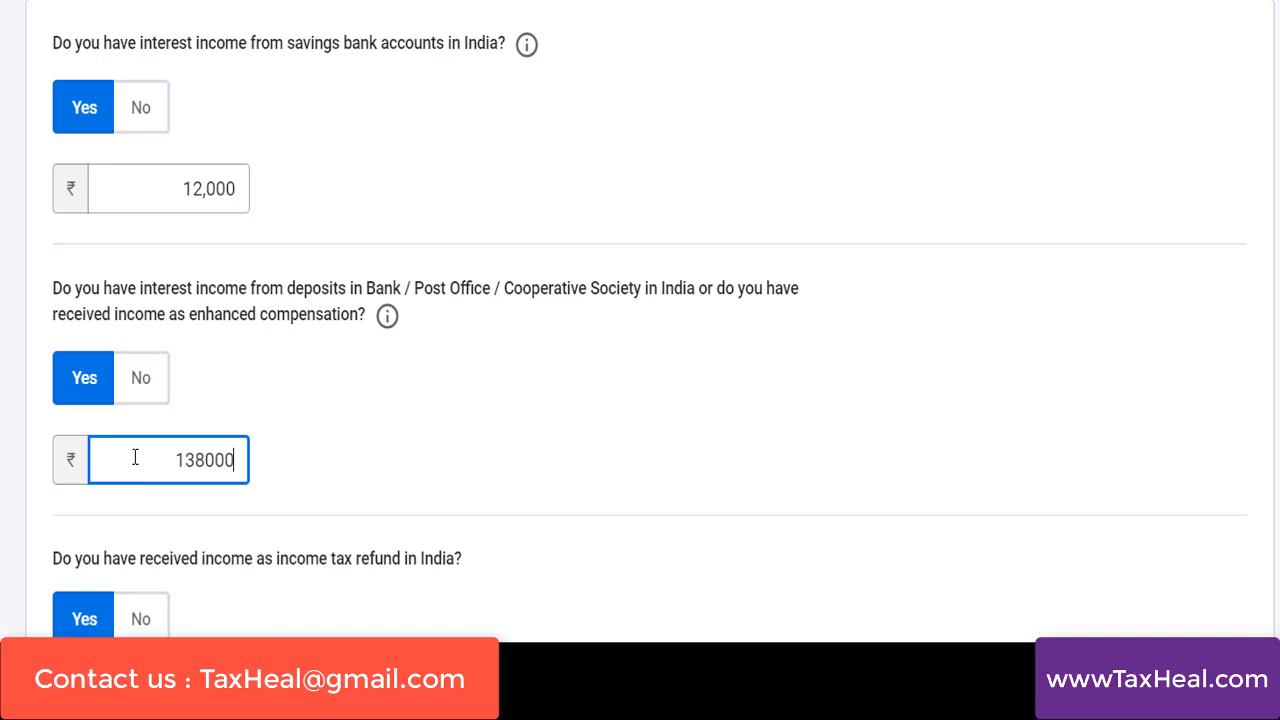
click(510, 558)
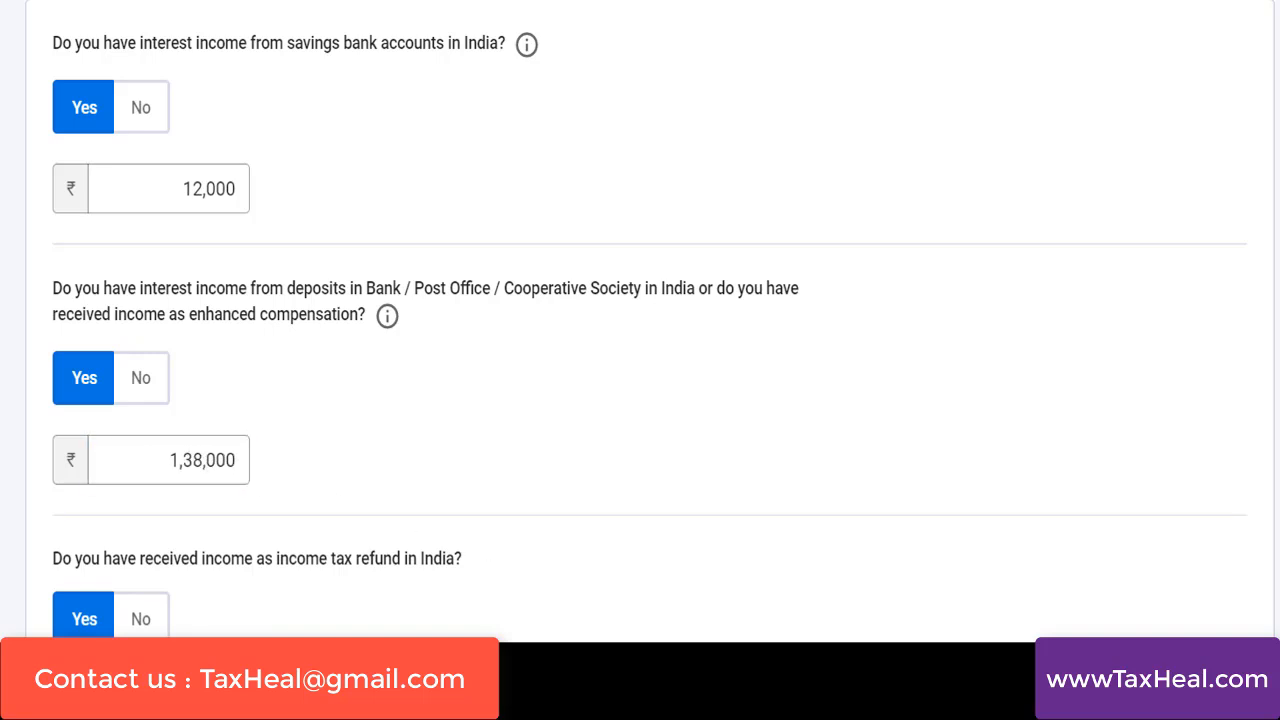
scroll(640, 320, down, 3)
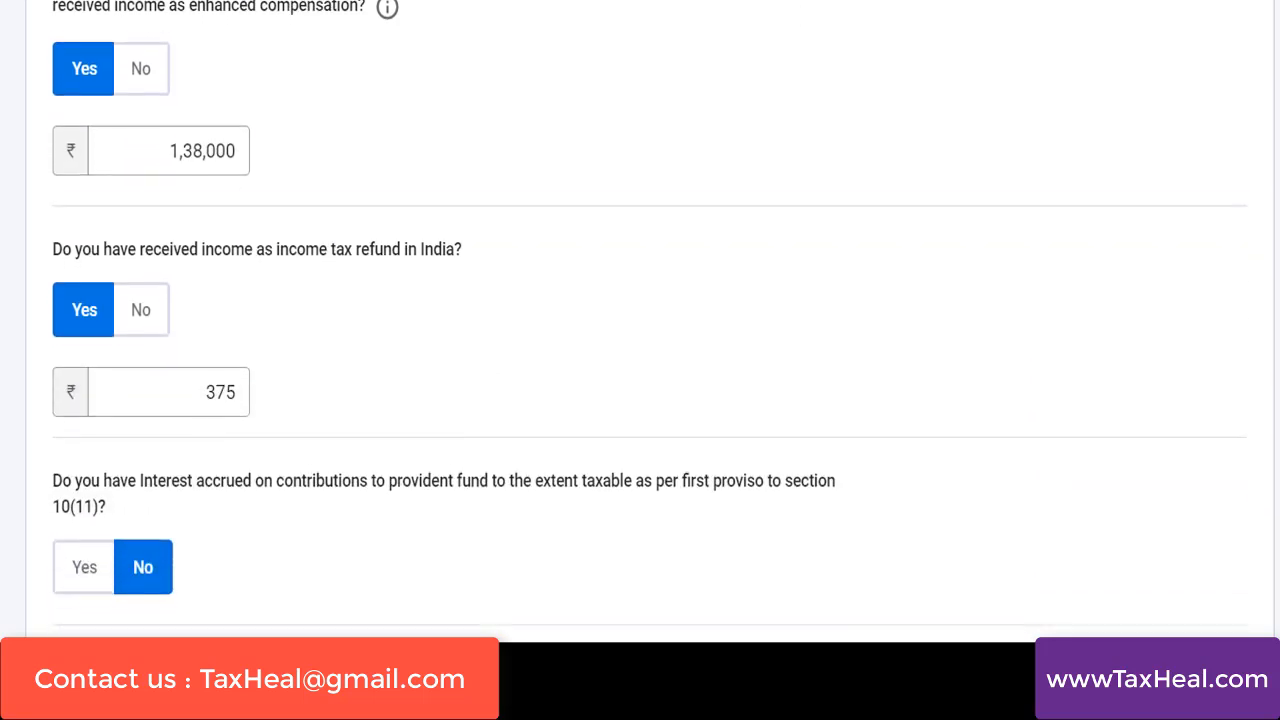
Leave the provident fund, family pension, any other and dividend income questions at No, and continue to the income summary
scroll(640, 320, down, 1)
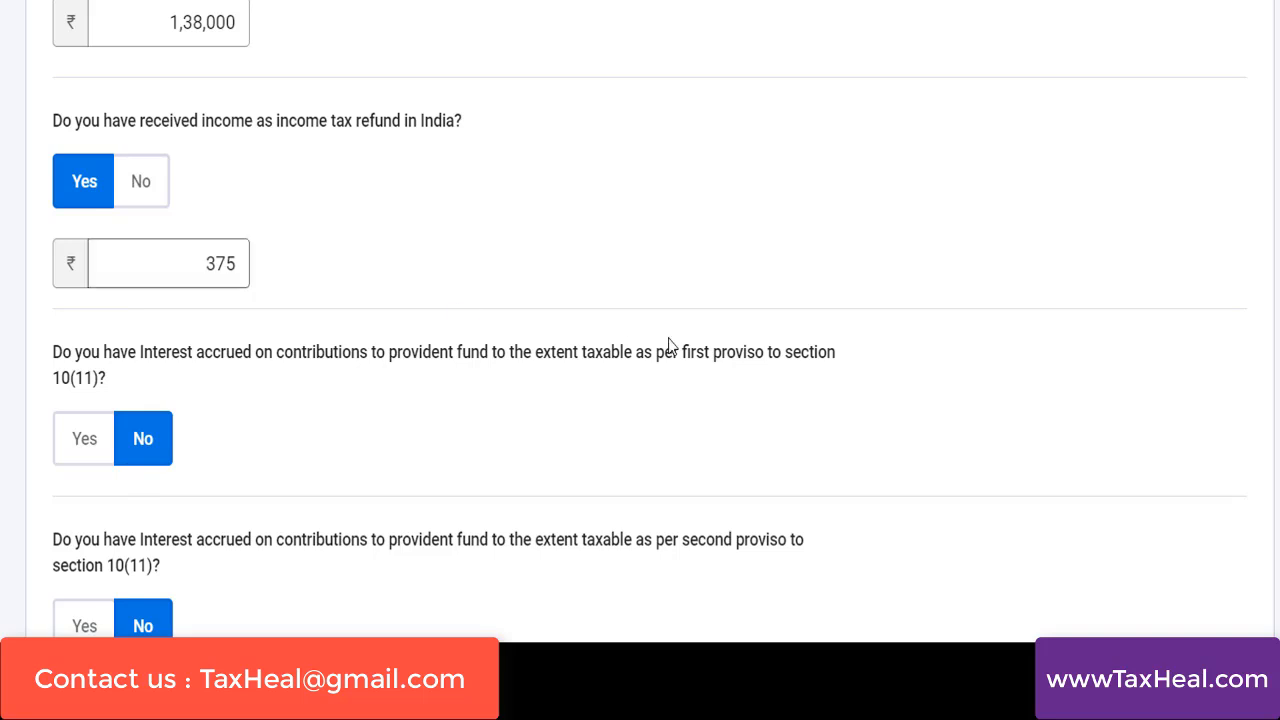
scroll(640, 330, down, 4)
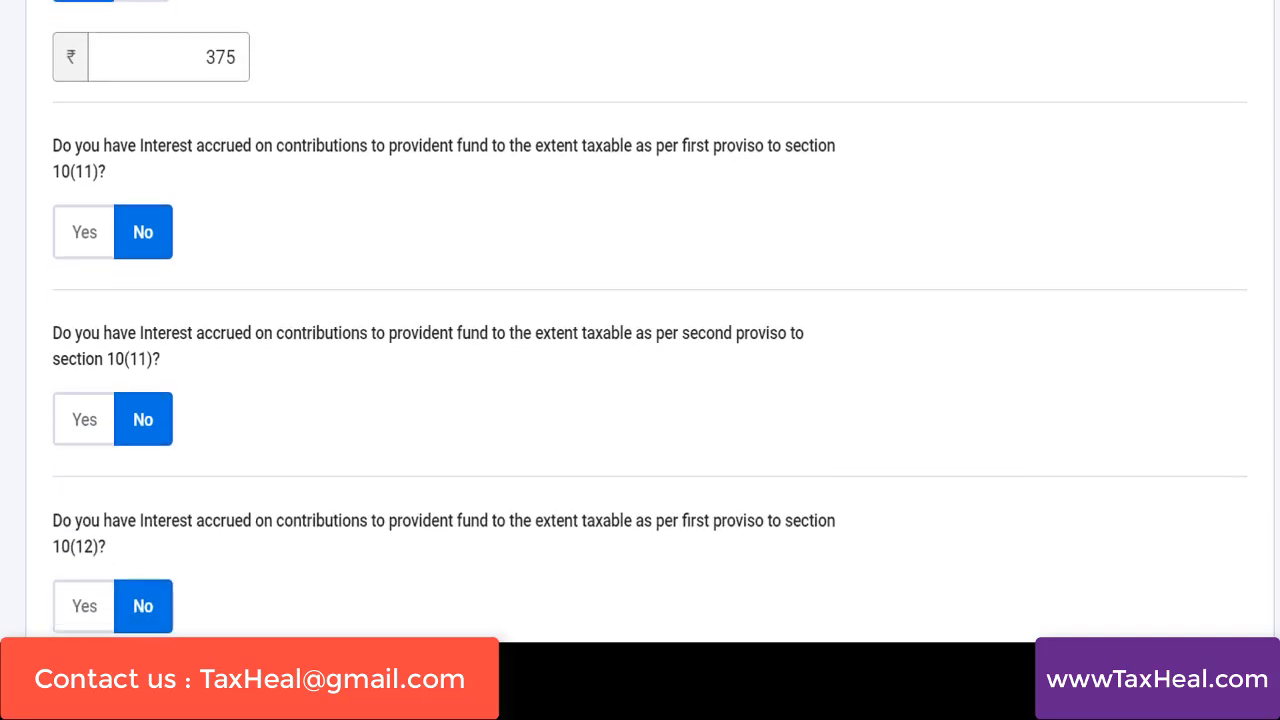
scroll(640, 330, down, 4)
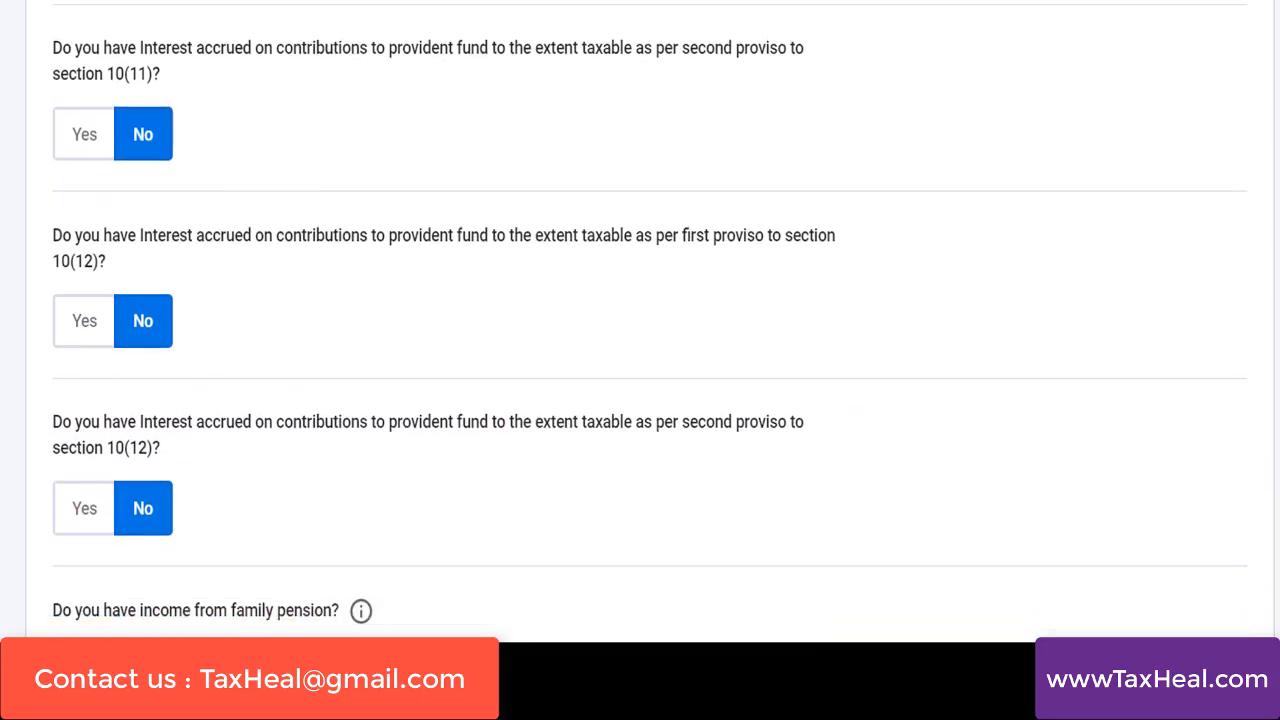
scroll(248, 421, down, 3)
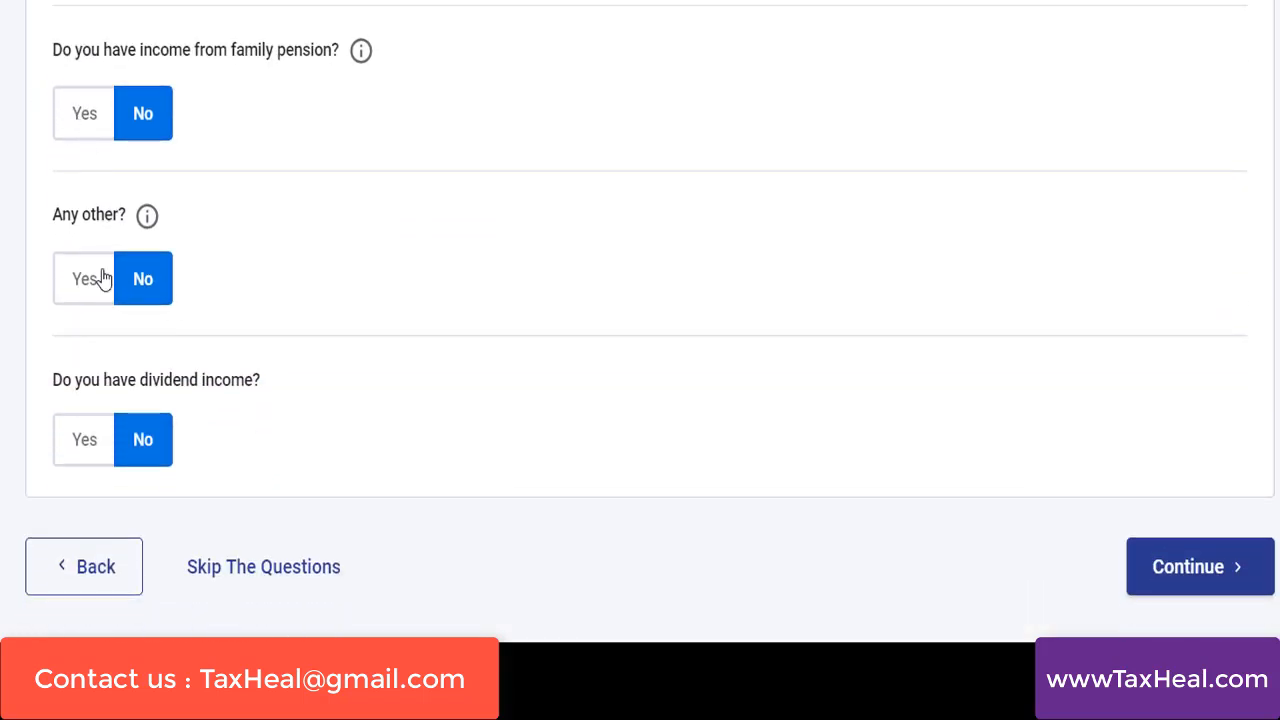
click(1200, 582)
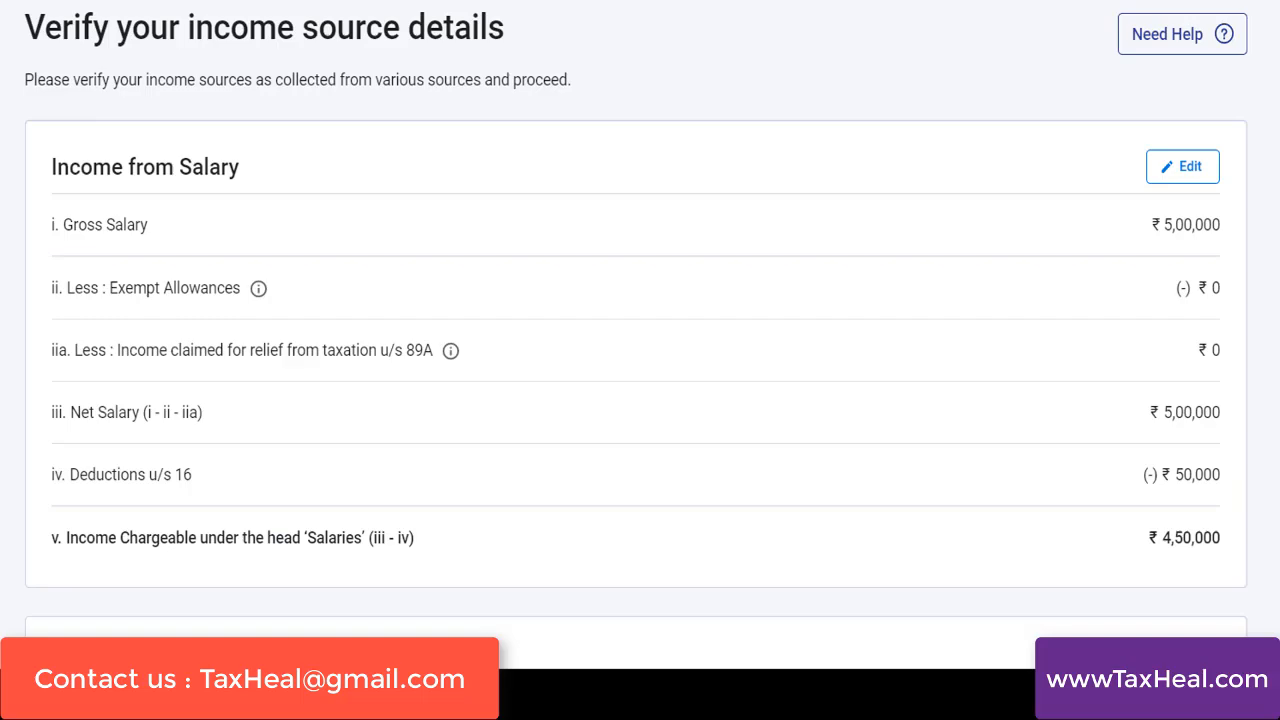
Review the income summary and the Nature of Exempt Income options, and return without adding any exempt income
scroll(640, 310, down, 7)
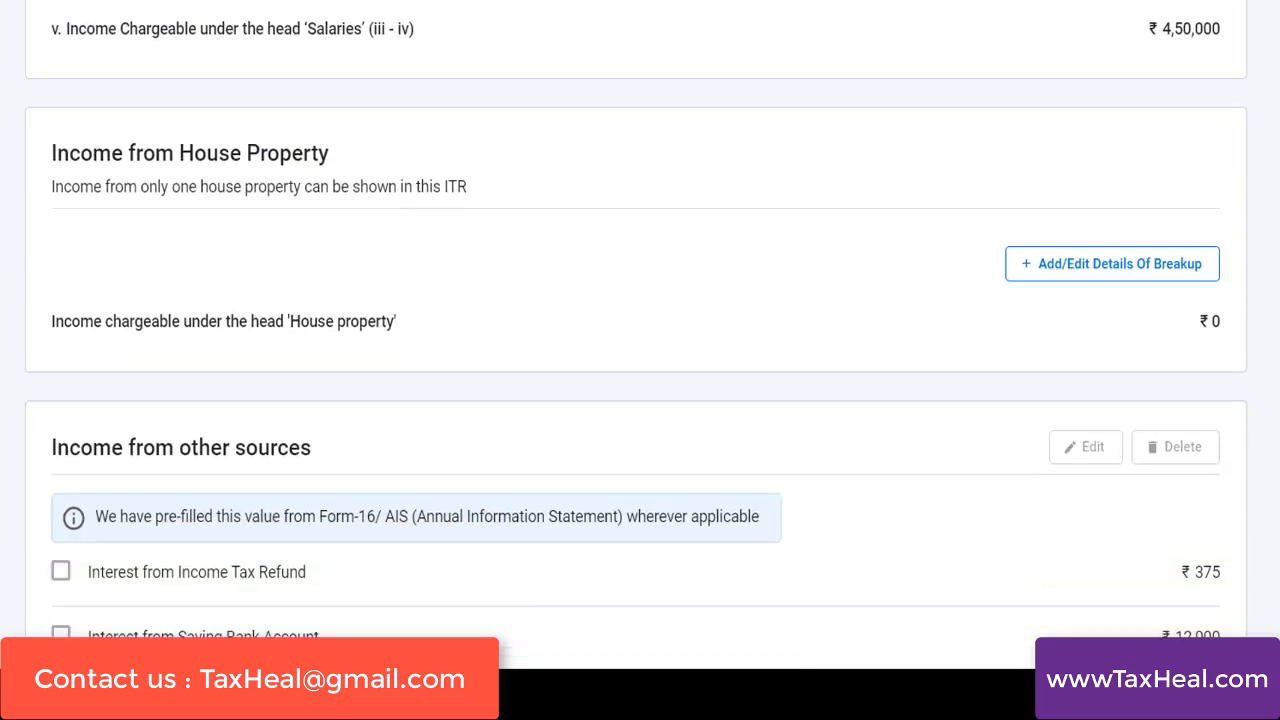
scroll(640, 310, down, 2)
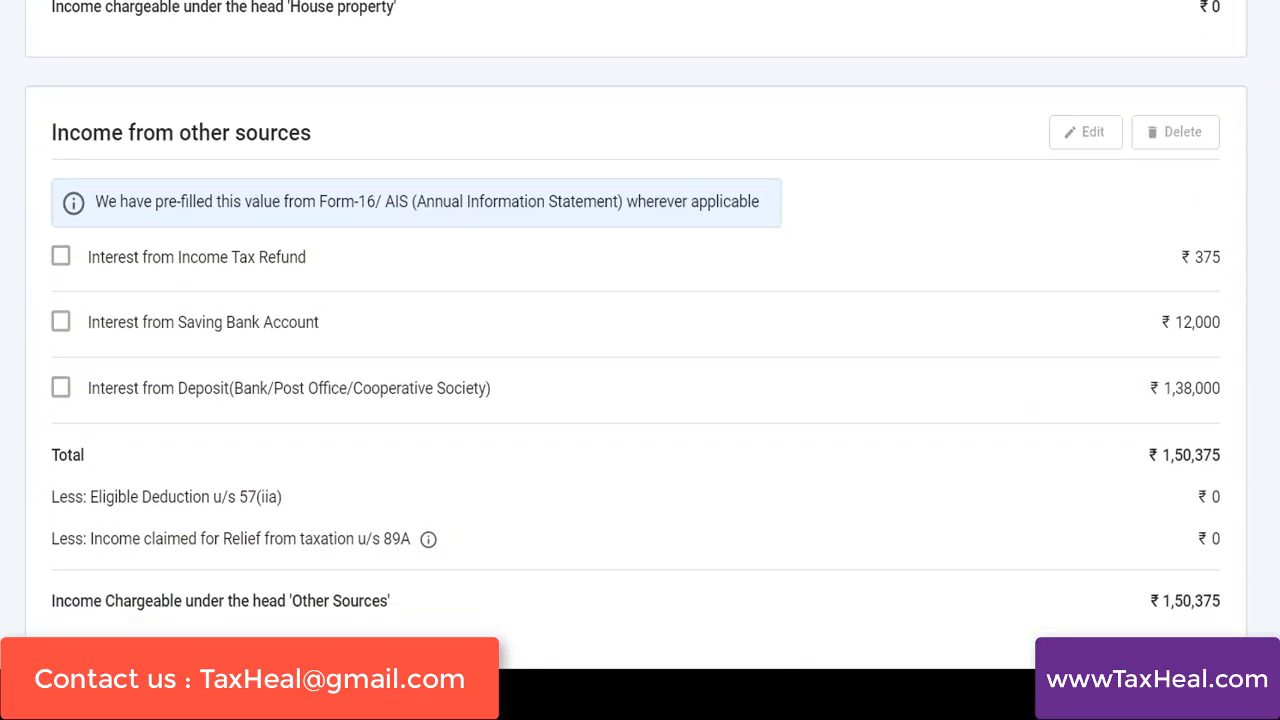
scroll(640, 310, down, 1)
scroll(640, 310, down, 3)
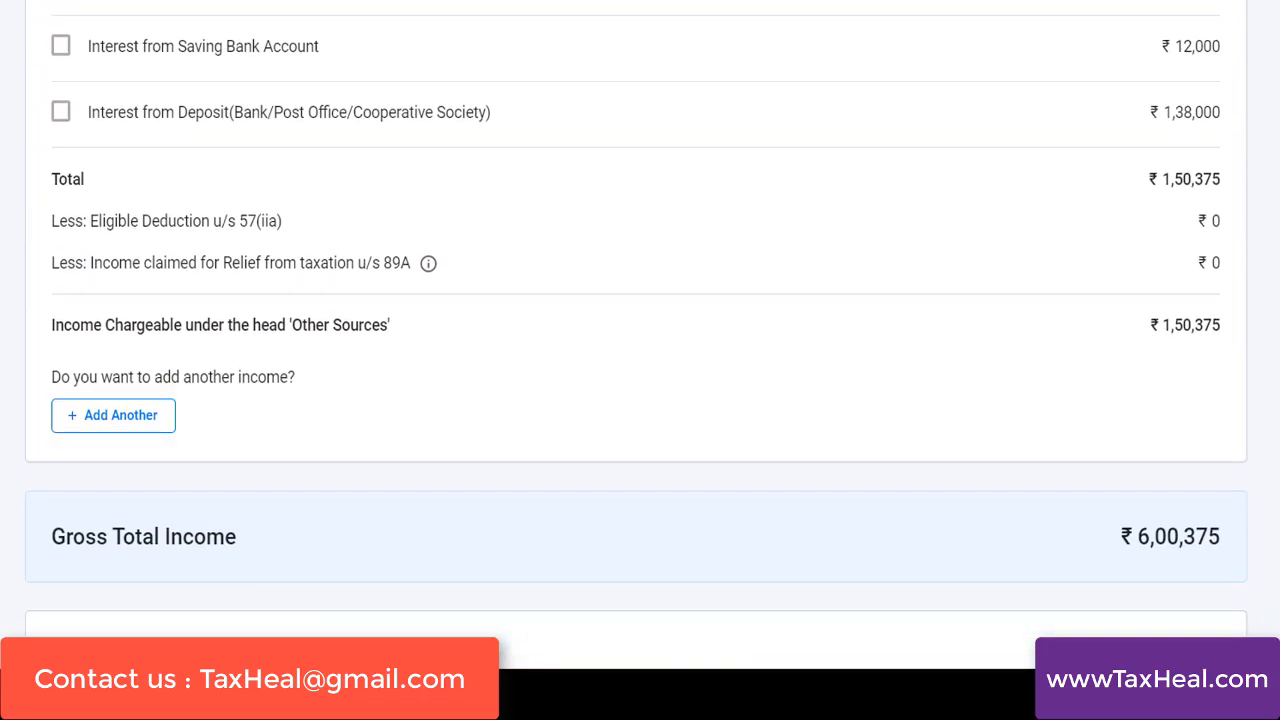
scroll(640, 310, down, 2)
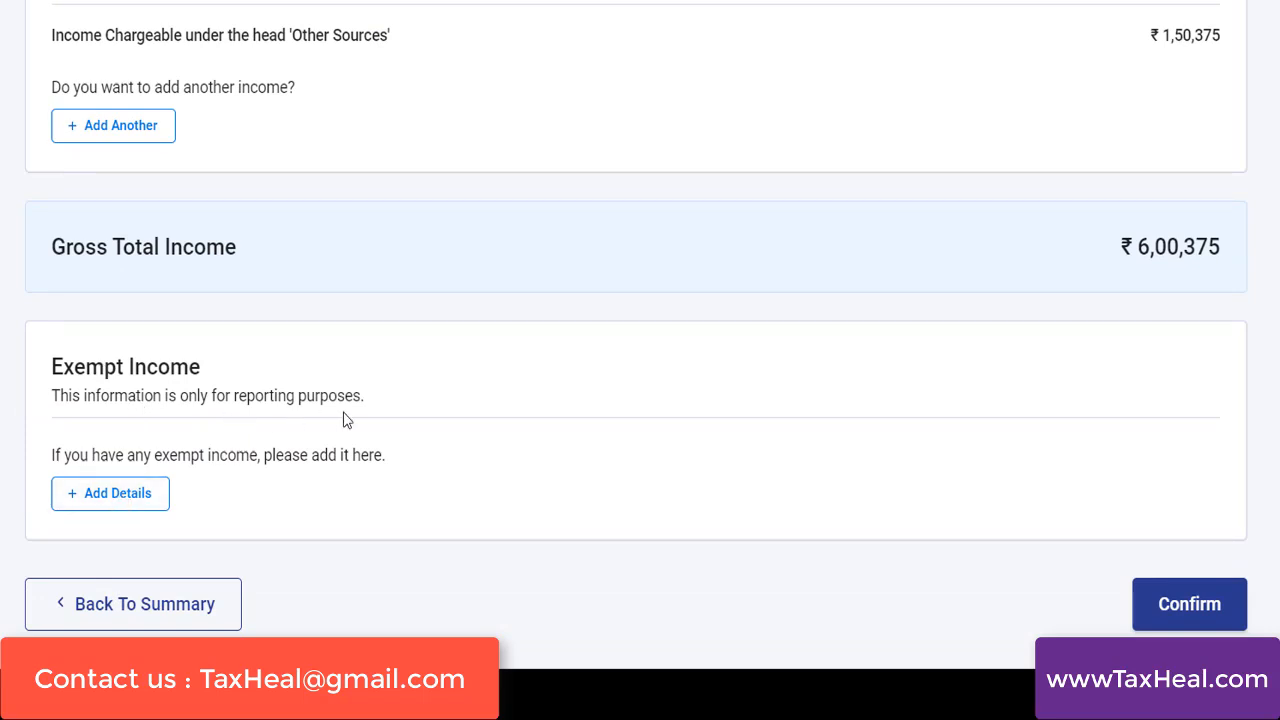
click(134, 505)
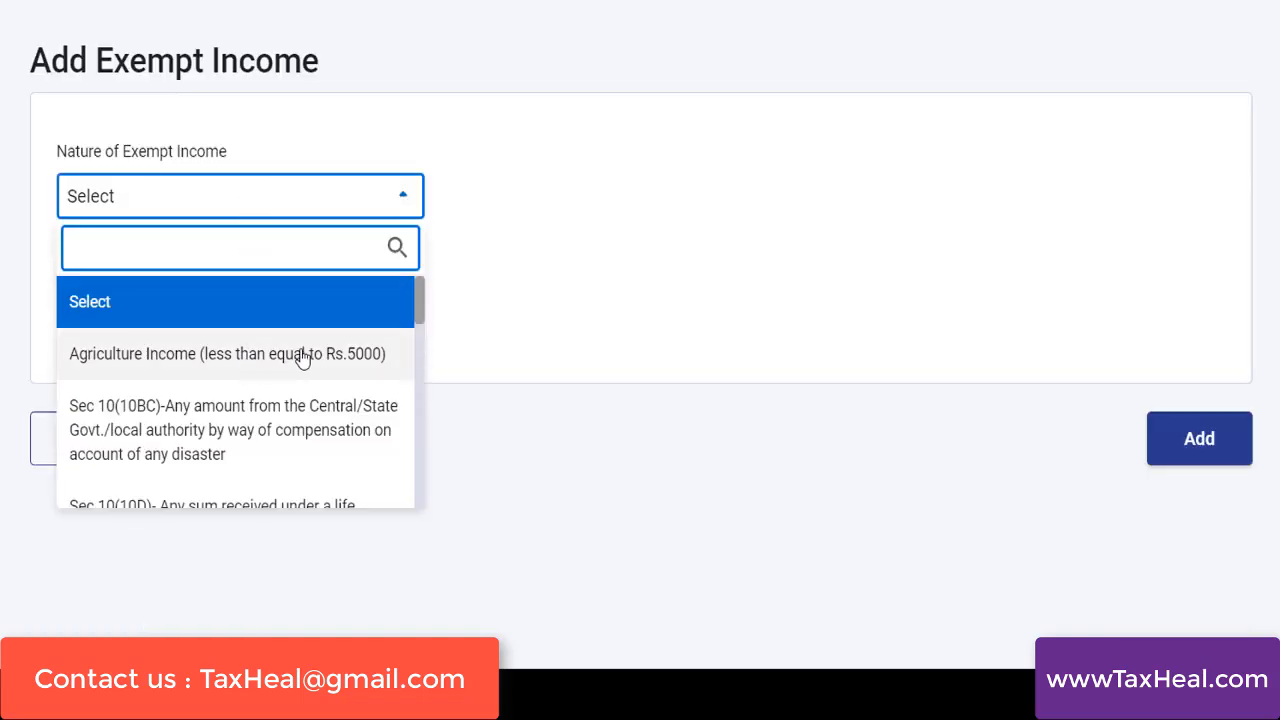
drag(418, 314, 452, 486)
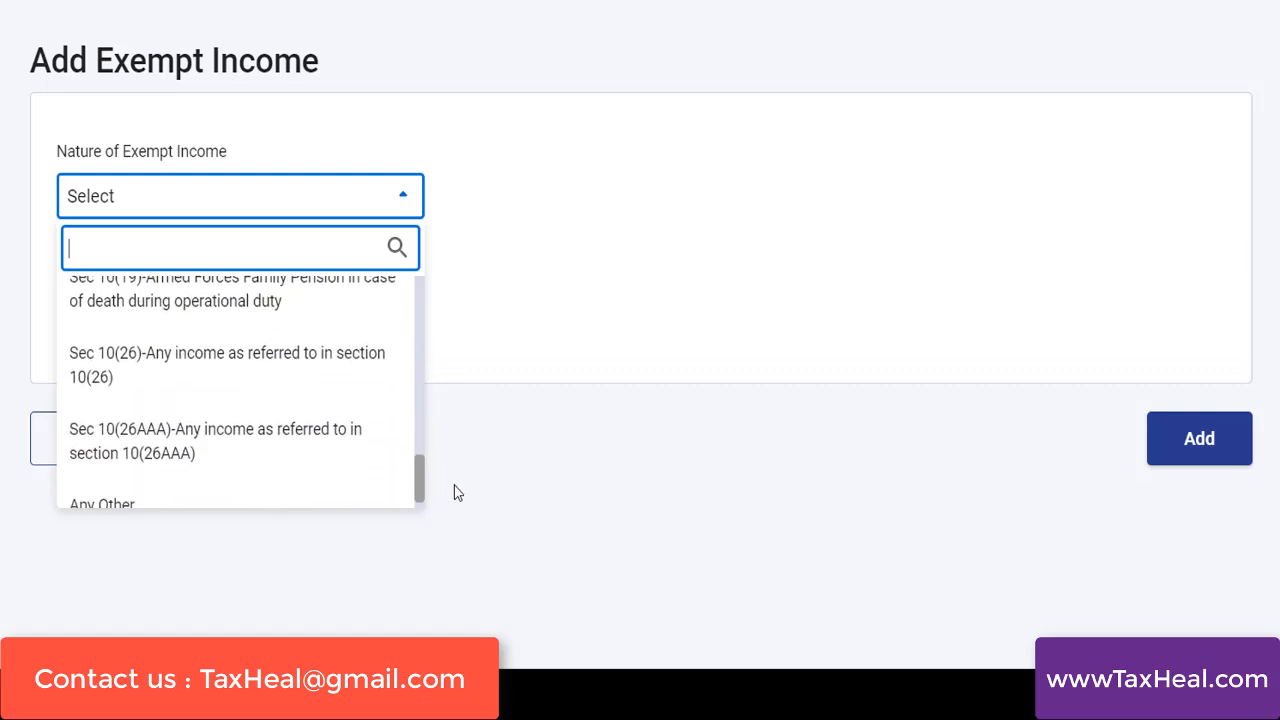
click(110, 483)
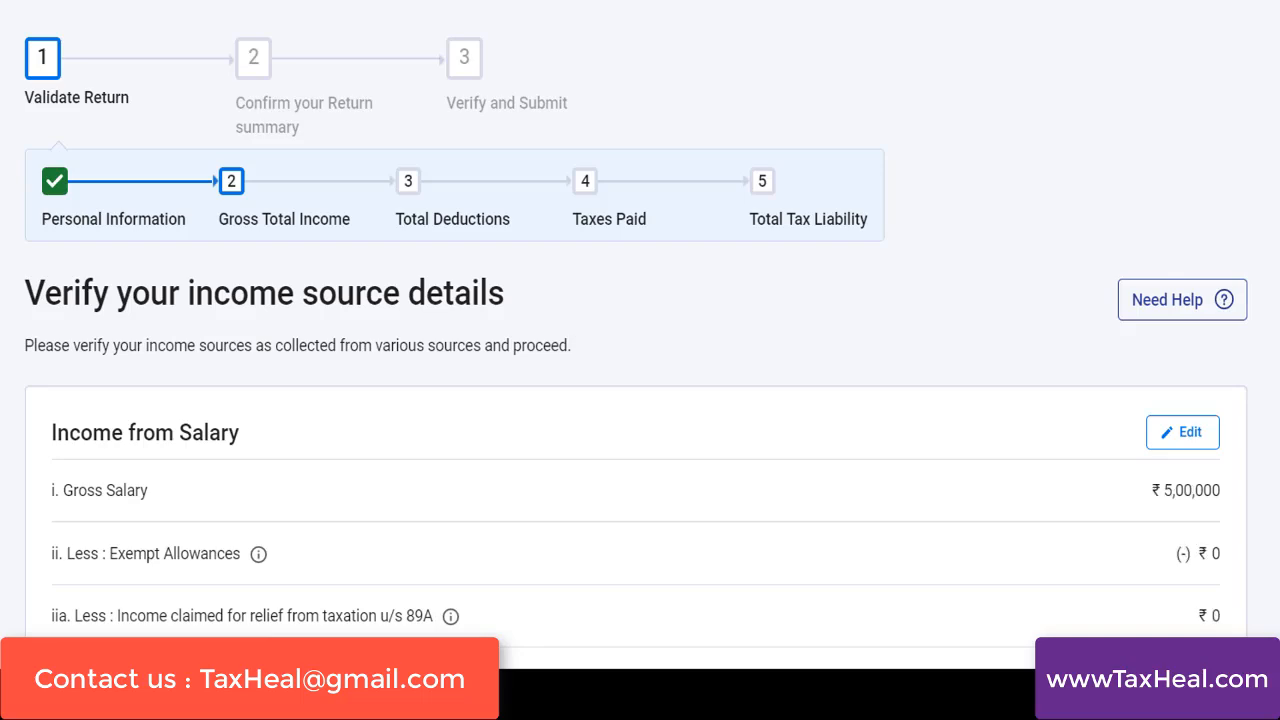
Confirm the Gross Total Income section and open the Total Deductions section
scroll(636, 334, down, 15)
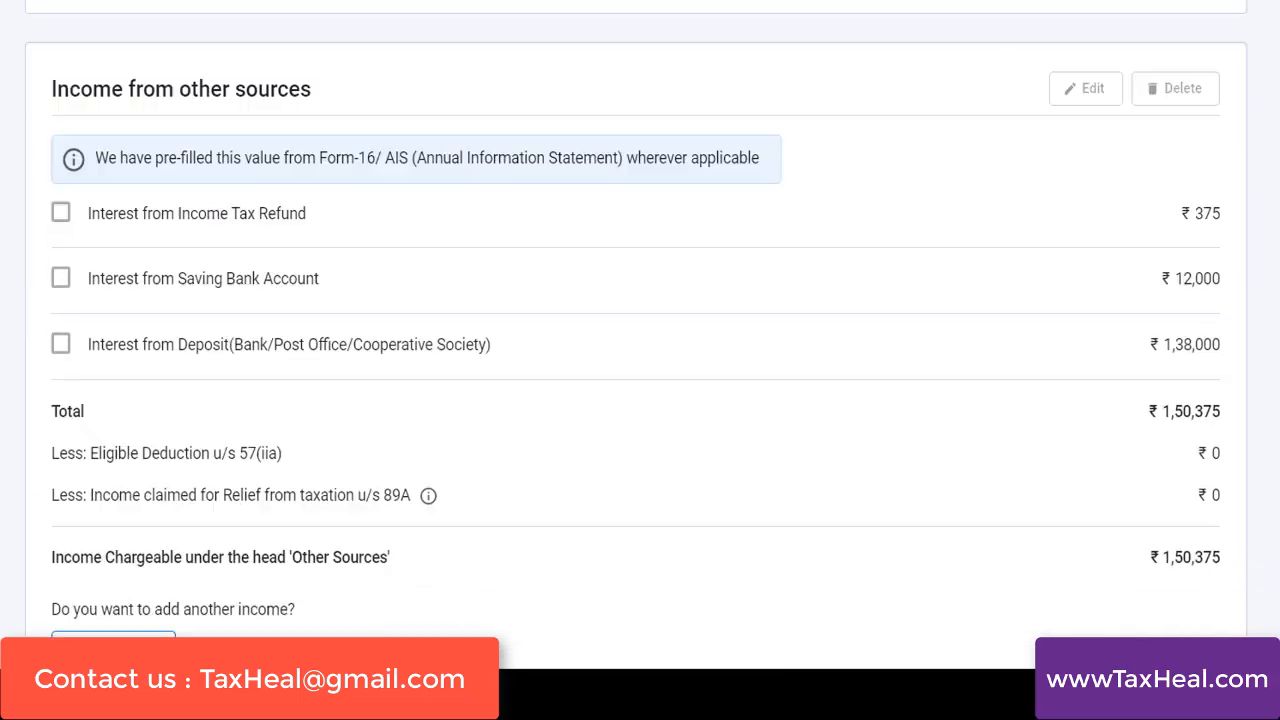
scroll(636, 334, down, 1)
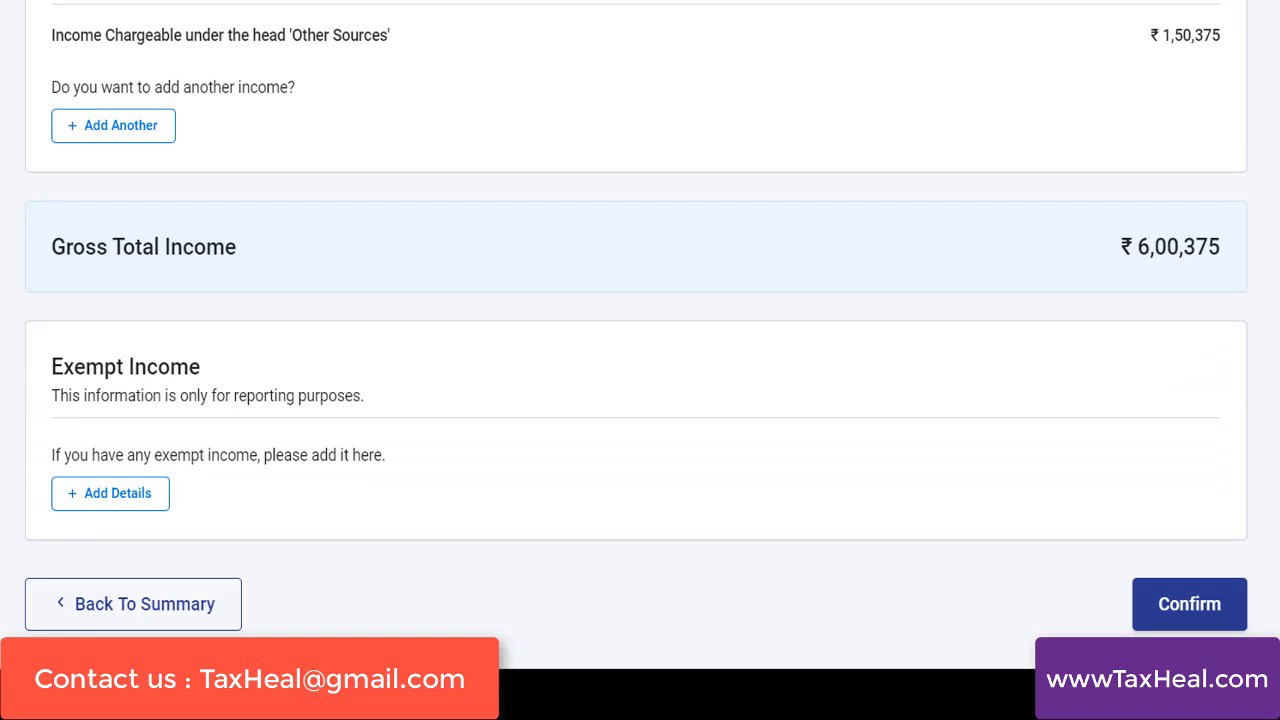
click(1198, 622)
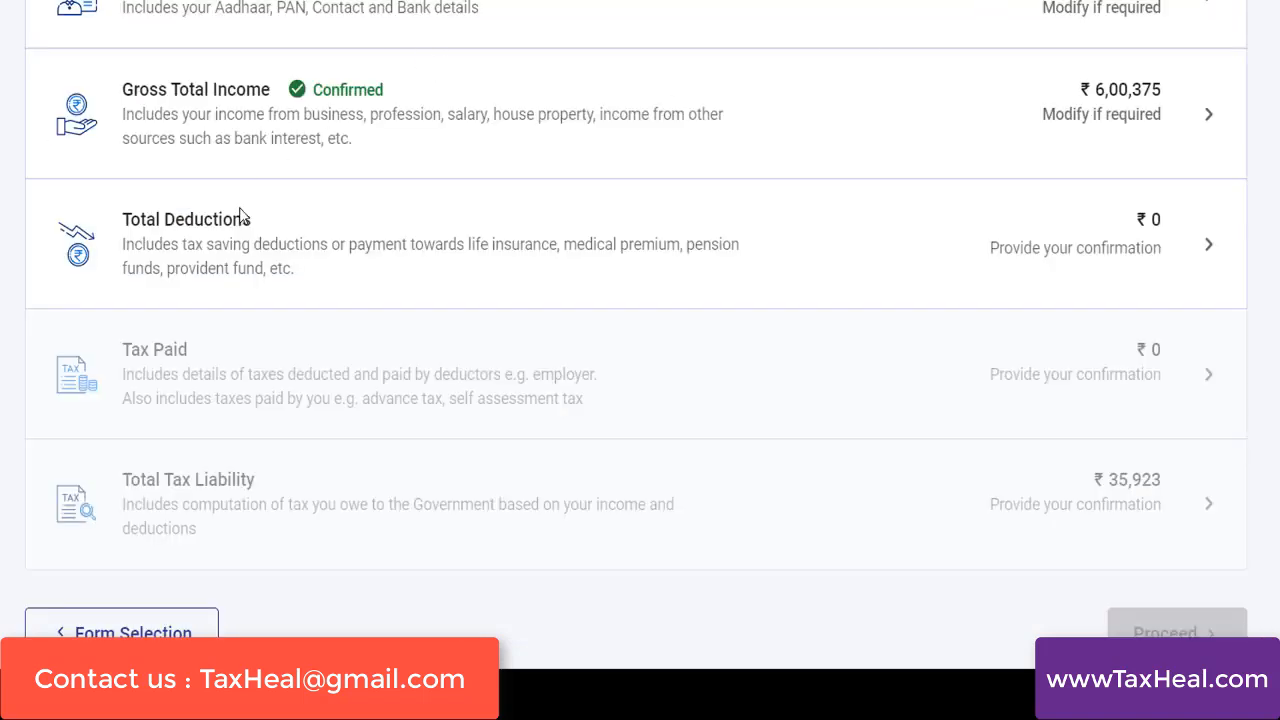
click(168, 234)
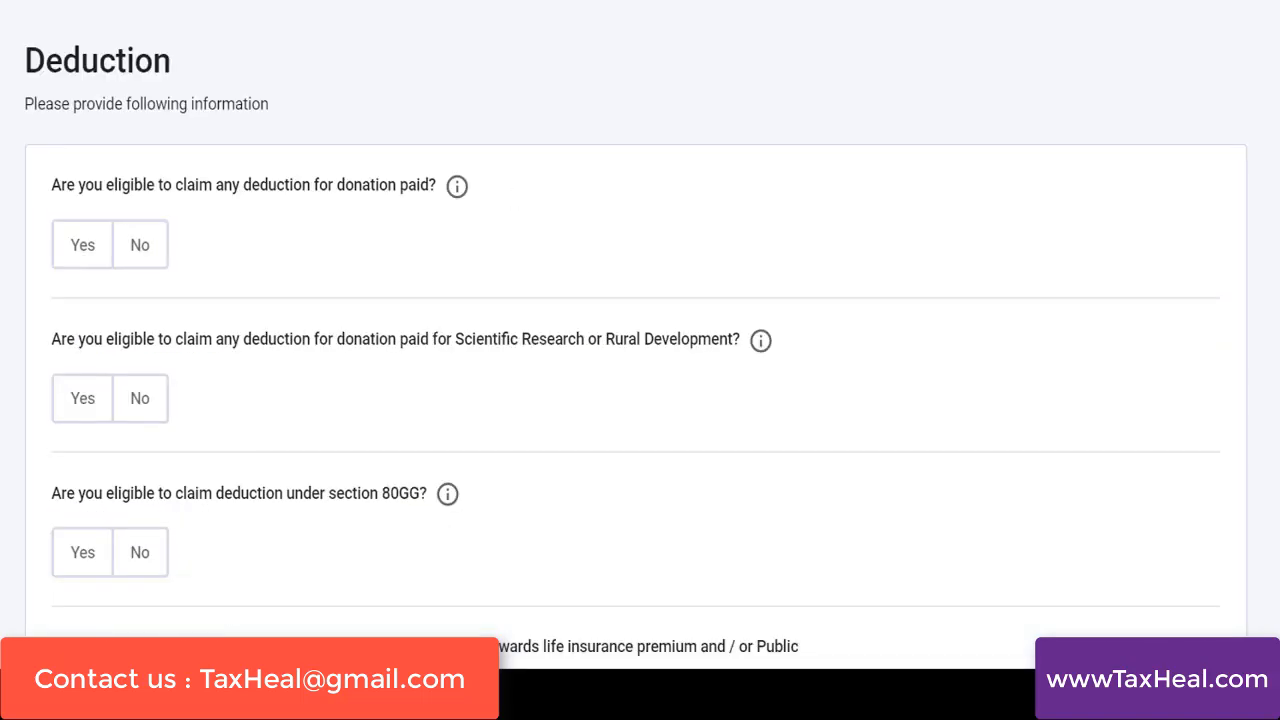
Answer Yes to the deductions for donation paid and for Section 80C, and enter 1,60,000 as the 80C amount
scroll(352, 143, down, 1)
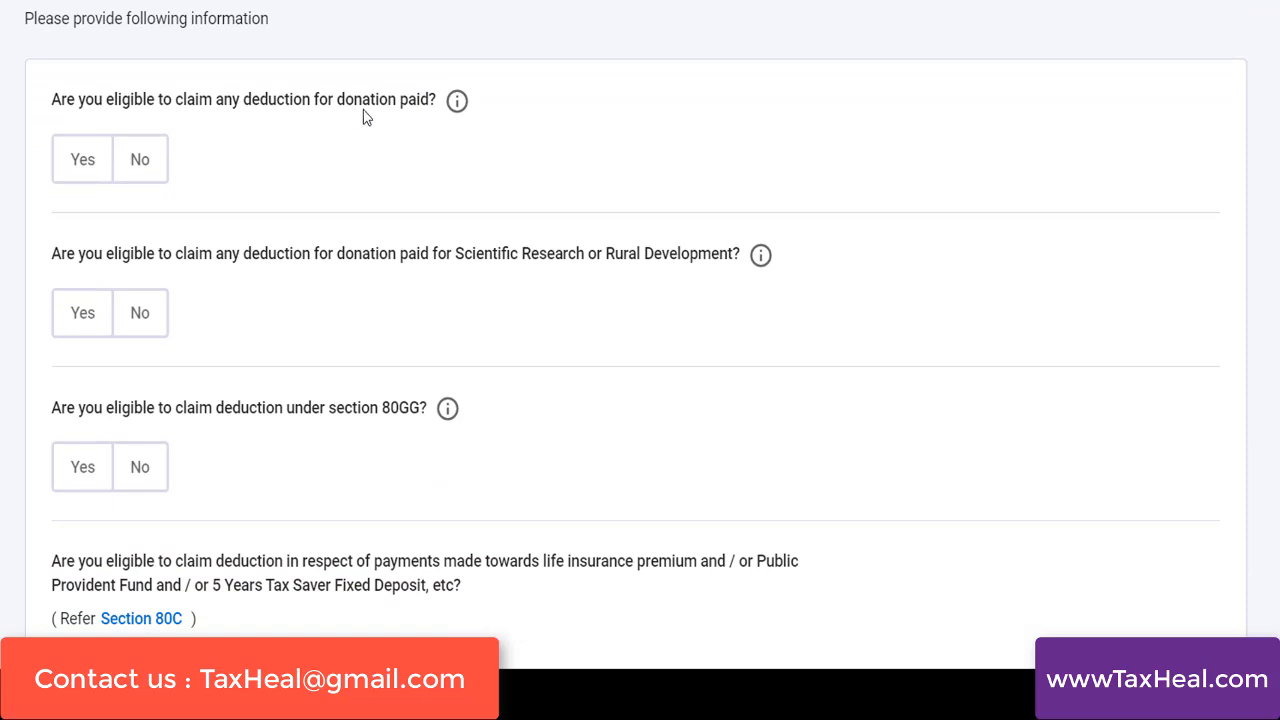
click(84, 162)
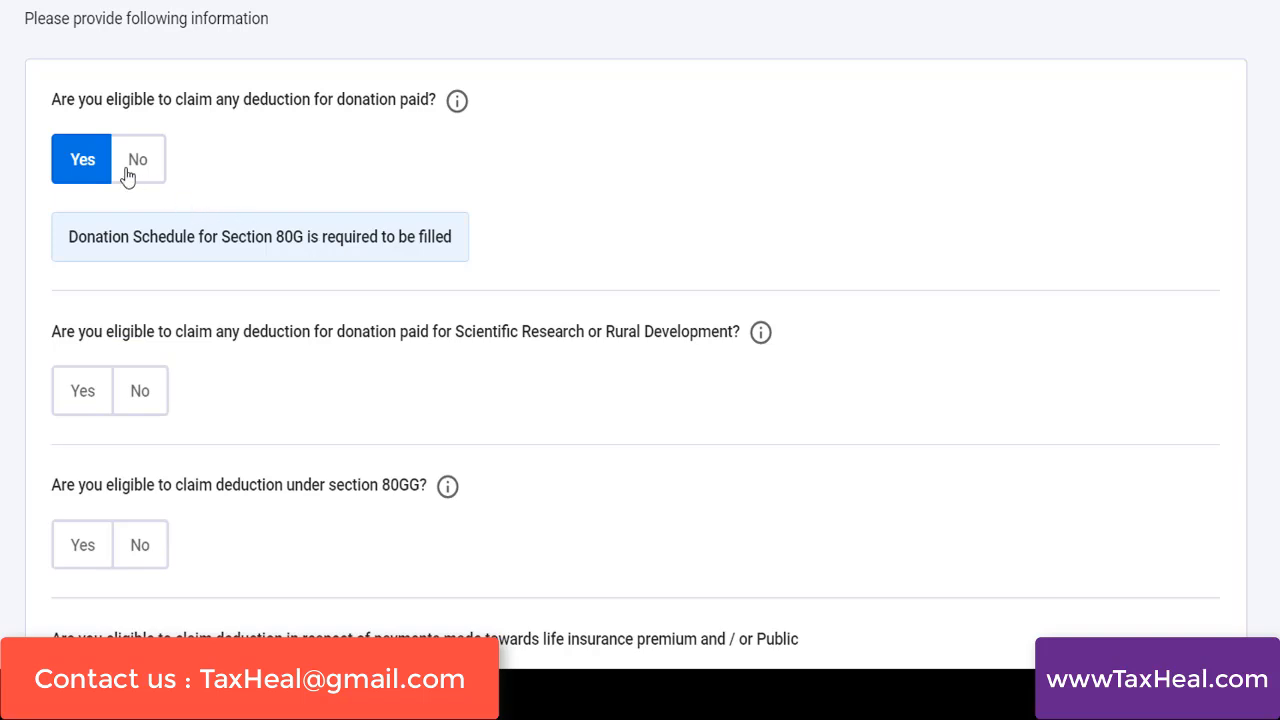
scroll(640, 360, down, 3)
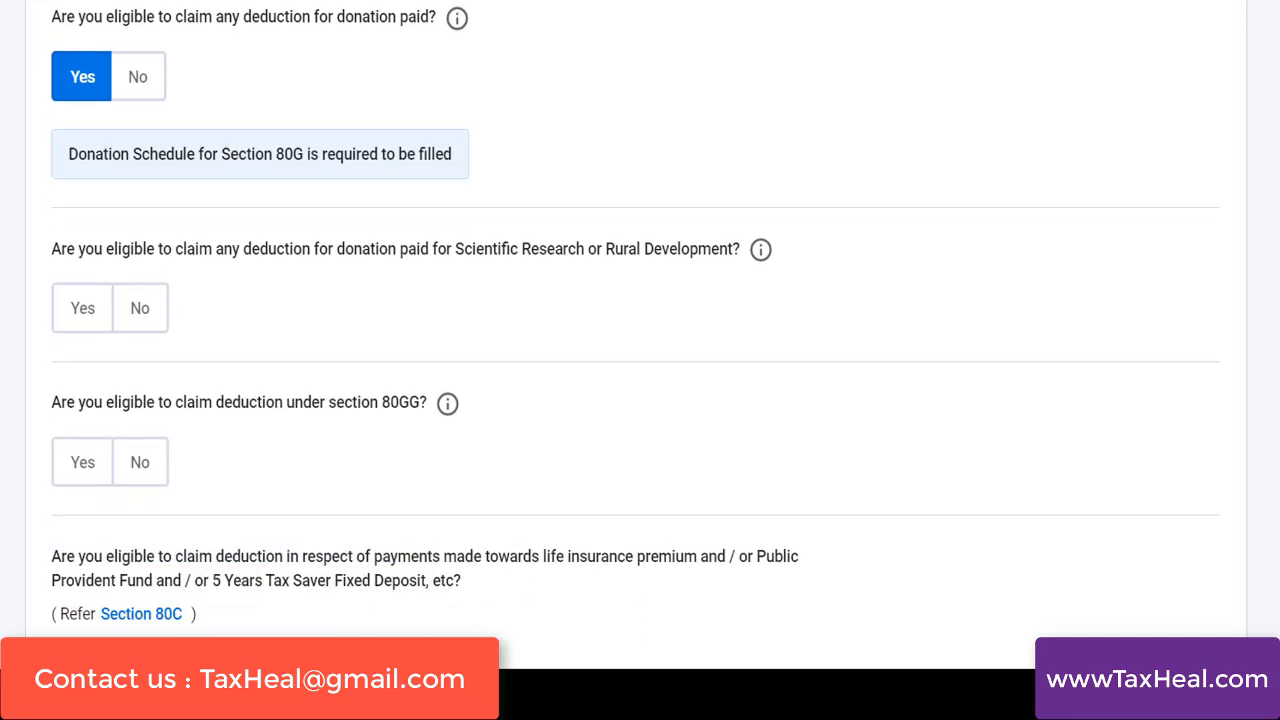
scroll(640, 360, down, 3)
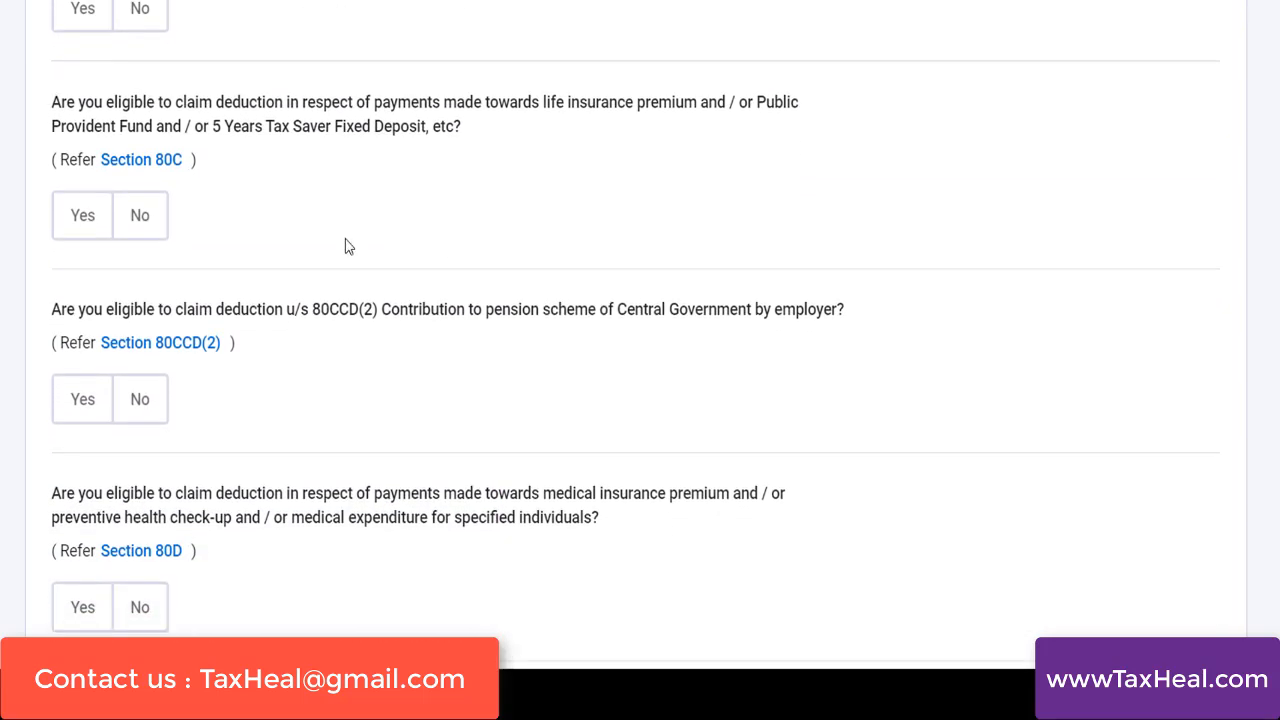
click(87, 223)
click(127, 321)
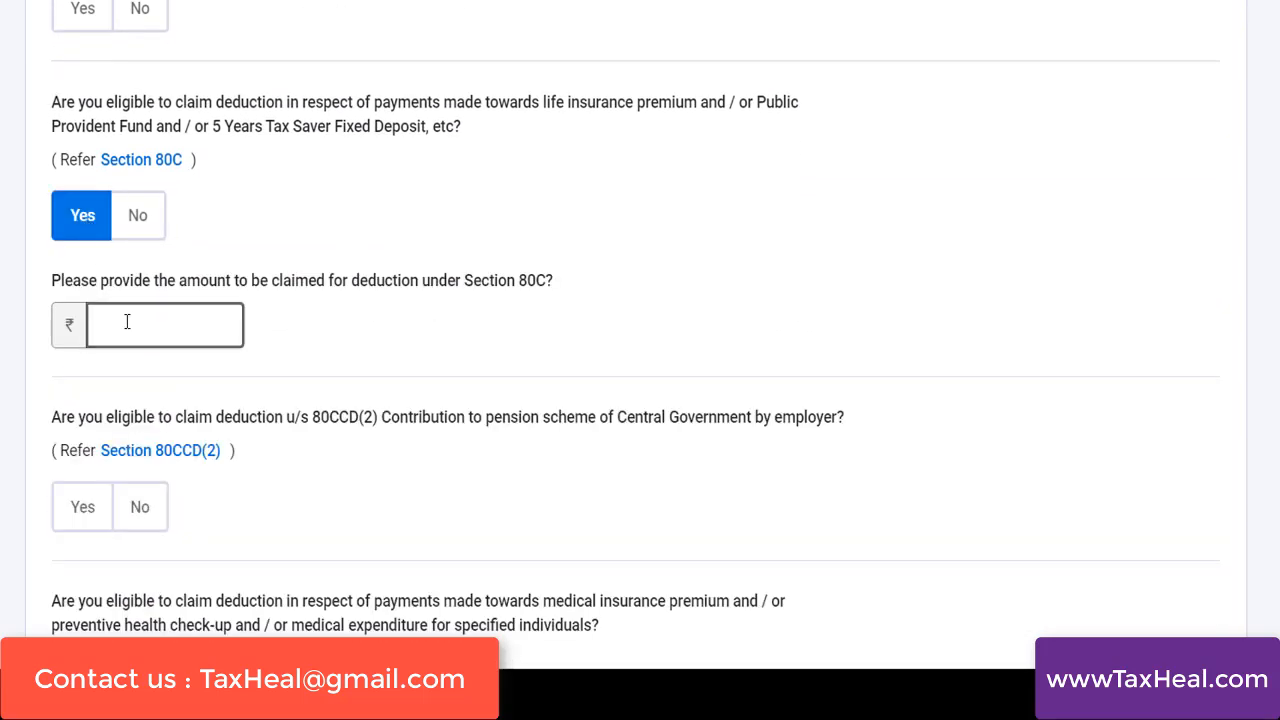
text(160000)
click(397, 383)
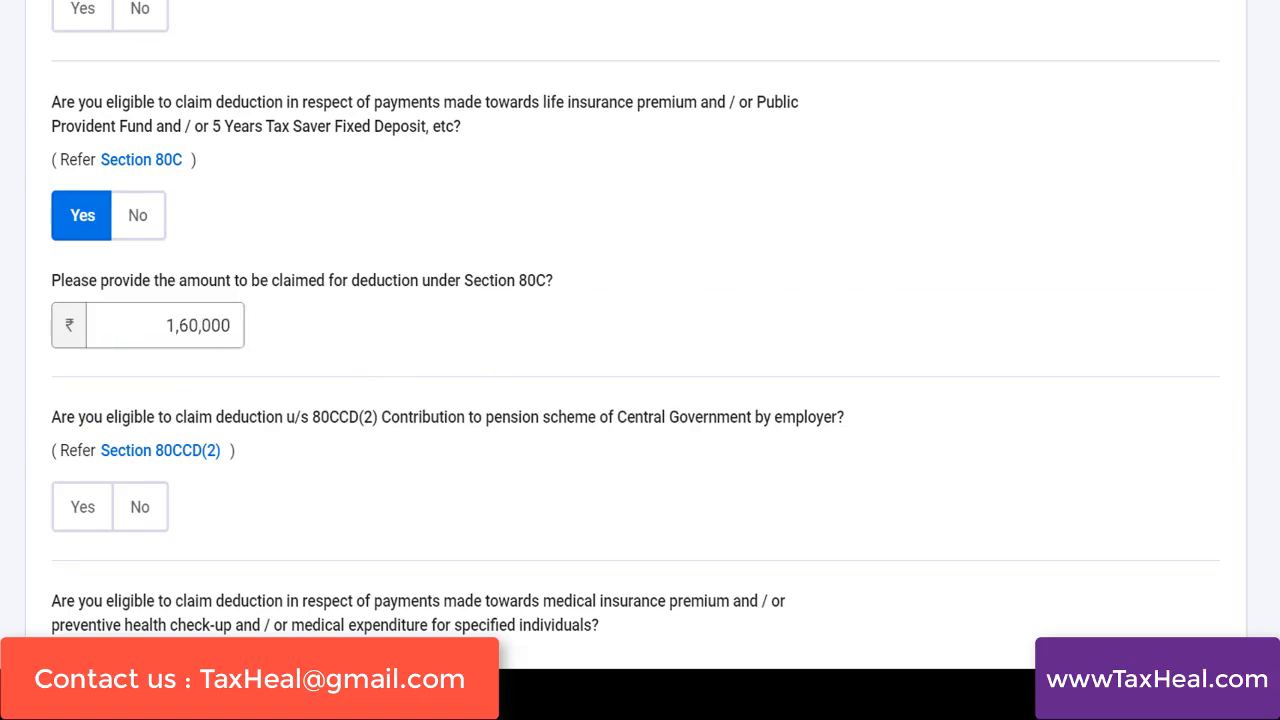
Answer Yes to the Section 80TTA deduction for savings bank interest, and continue to the deduction verification
scroll(635, 328, down, 5)
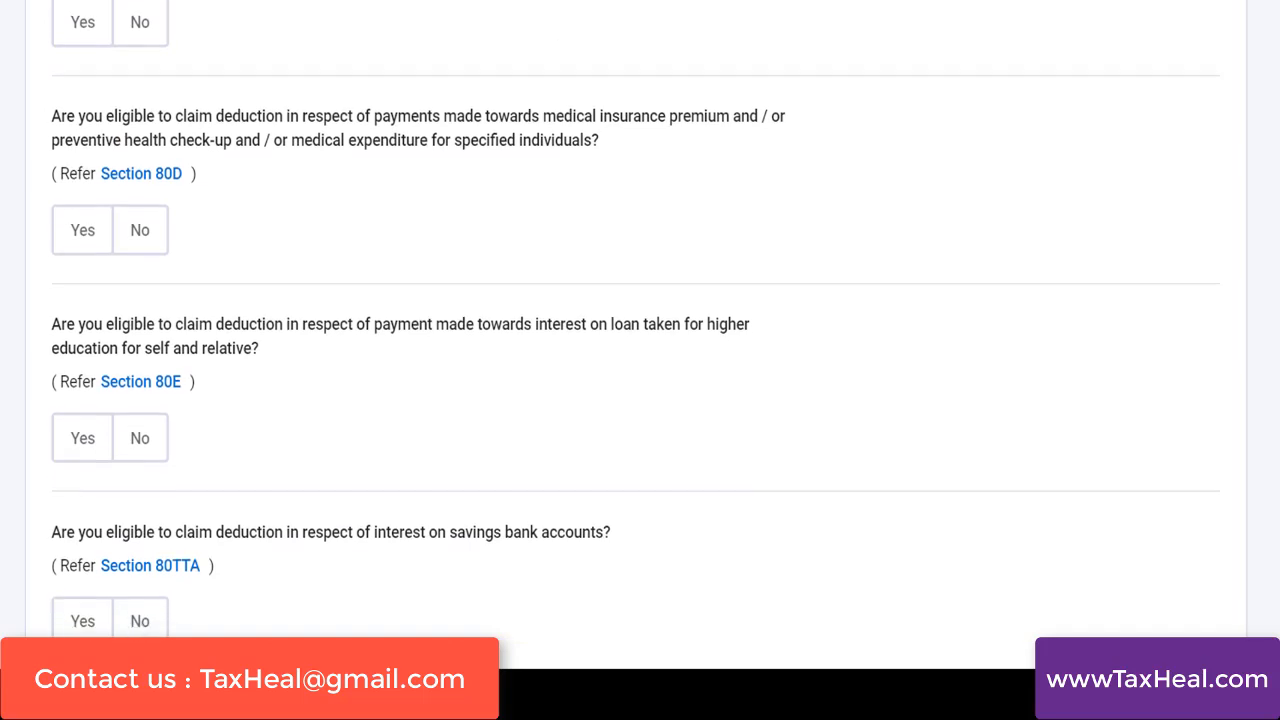
scroll(323, 346, down, 2)
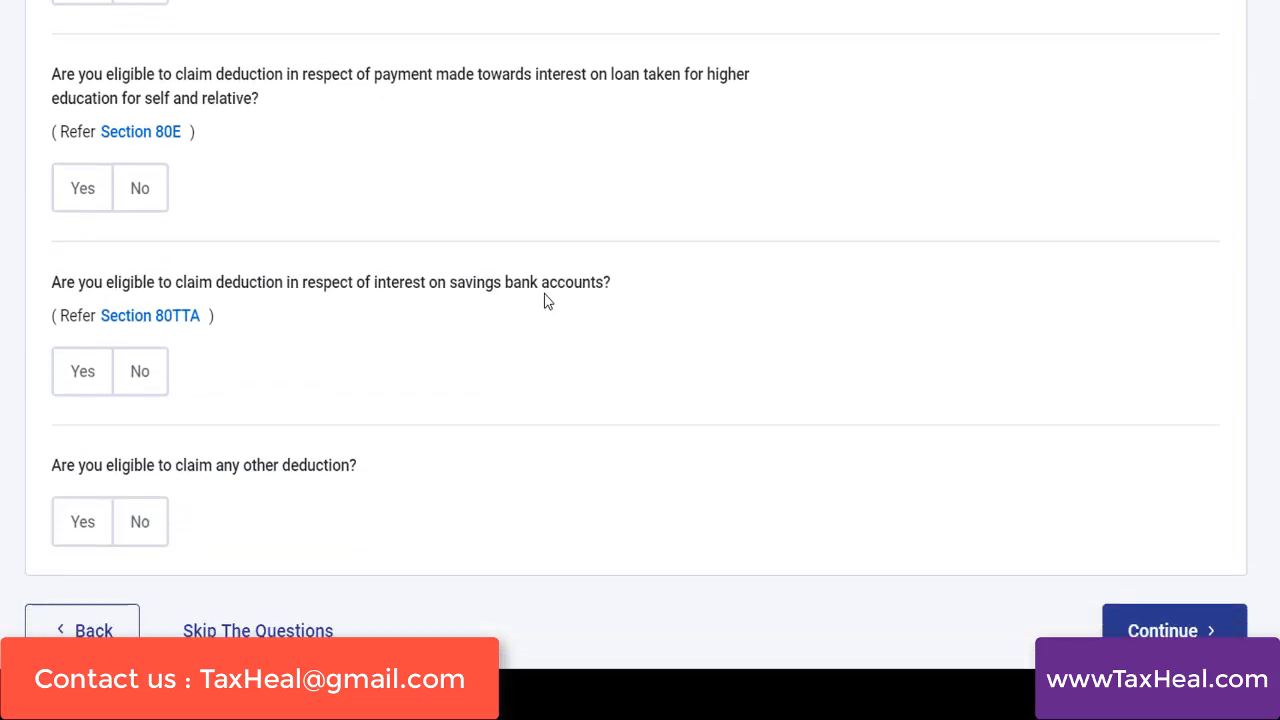
click(83, 371)
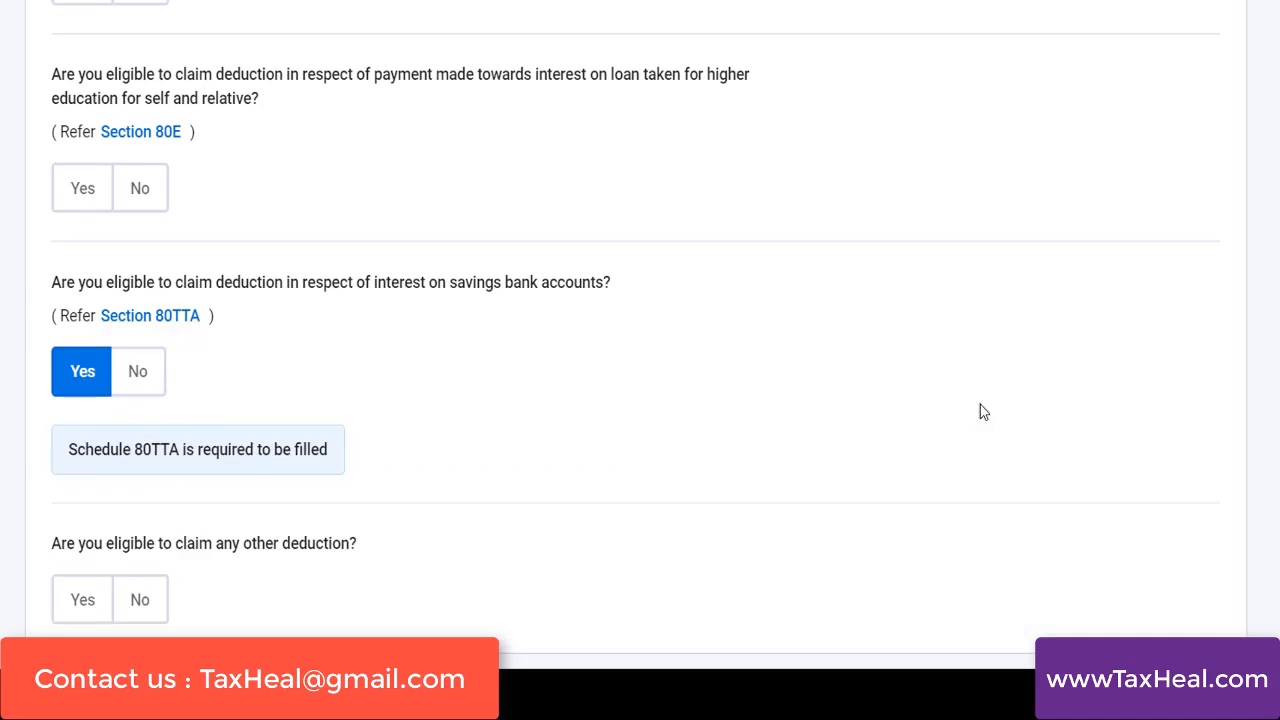
scroll(942, 456, down, 2)
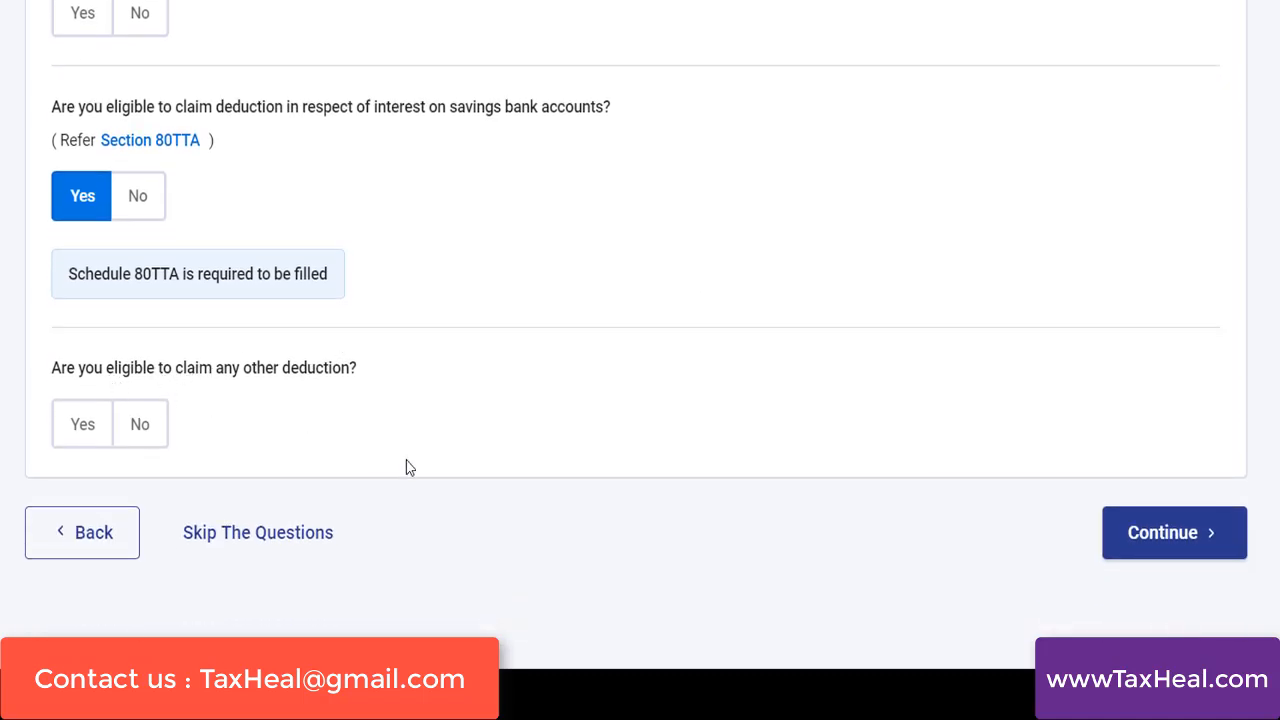
click(1166, 561)
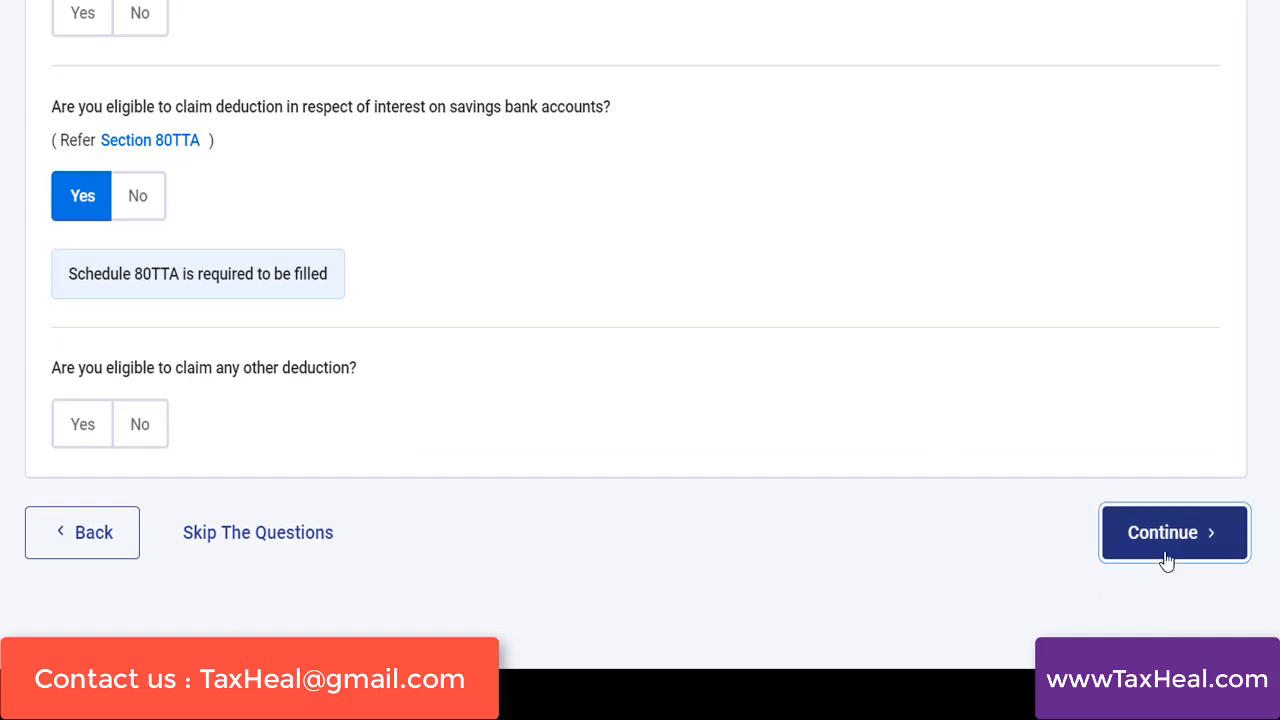
Start adding an 80TTA deduction from the eligible claims and enter 12,000 as interest on saving bank accounts
scroll(883, 290, down, 3)
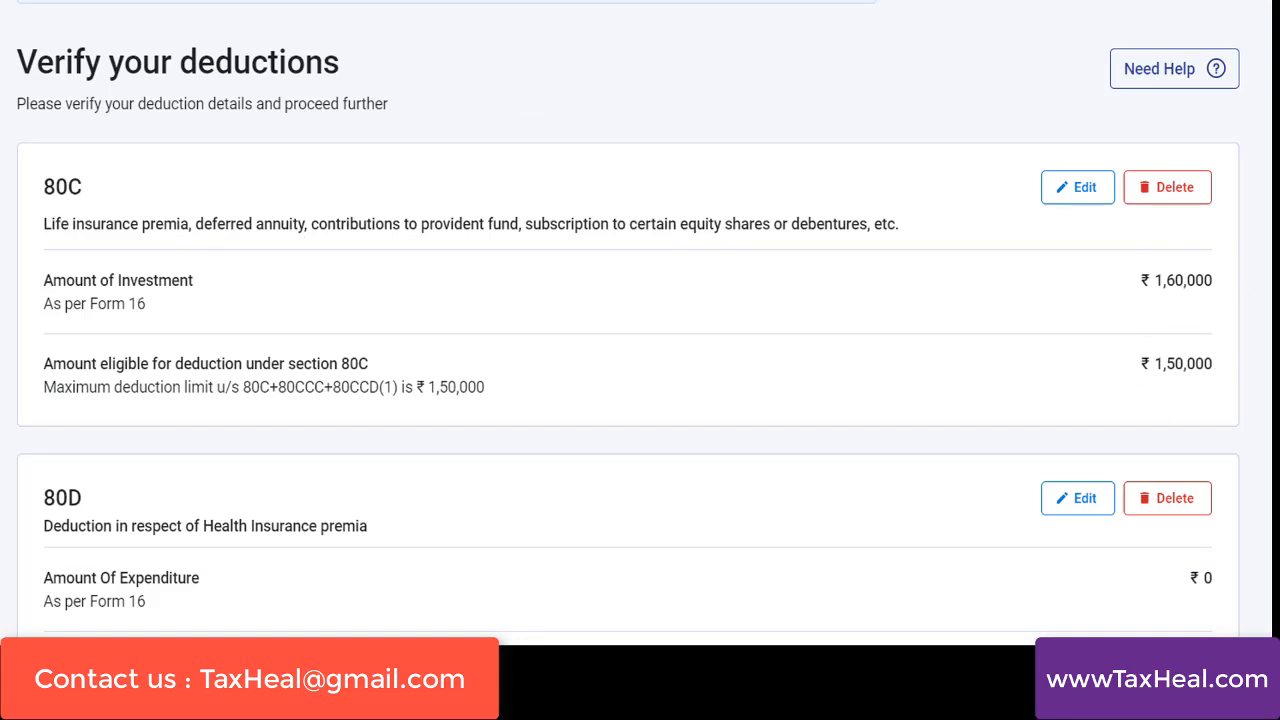
scroll(628, 318, down, 3)
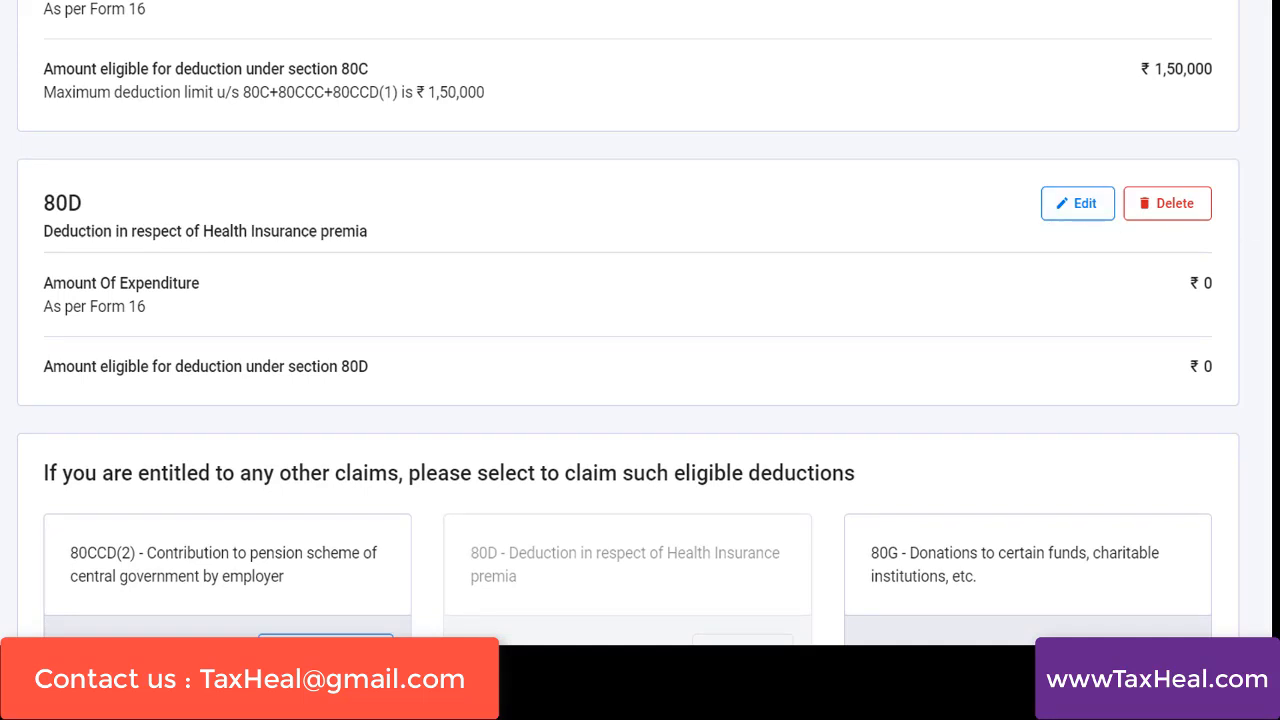
scroll(628, 324, down, 4)
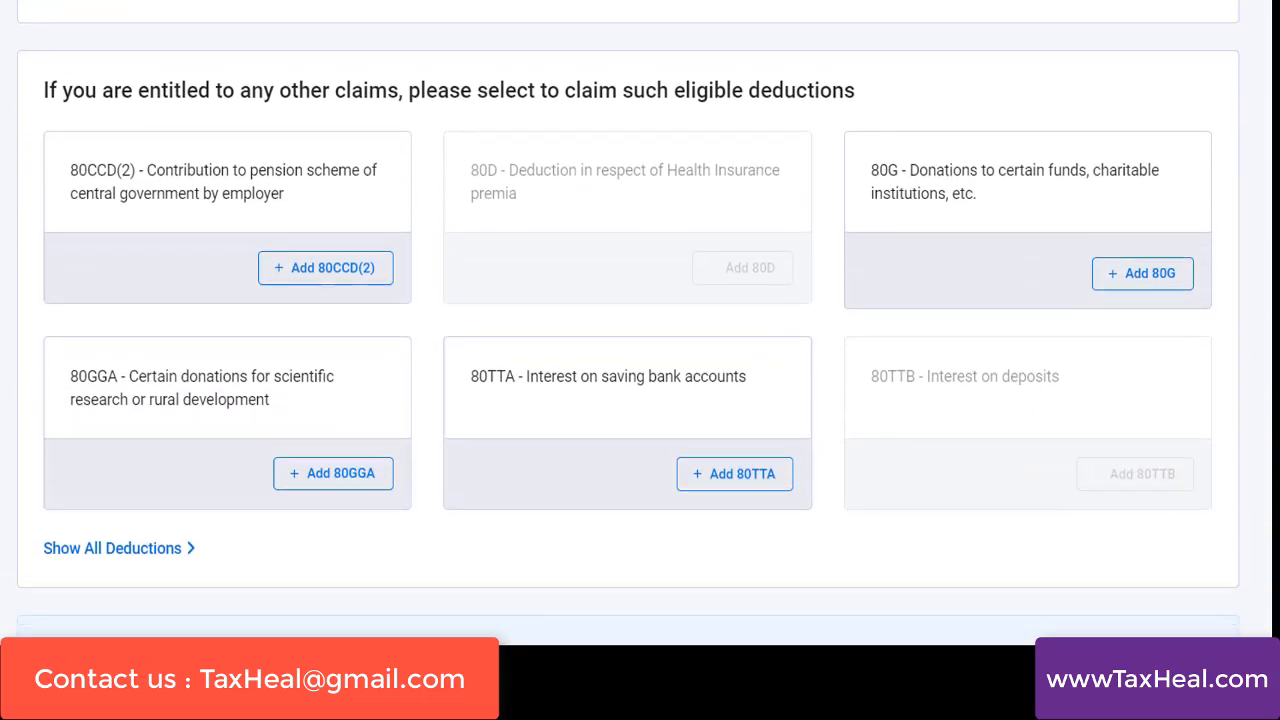
scroll(676, 430, down, 1)
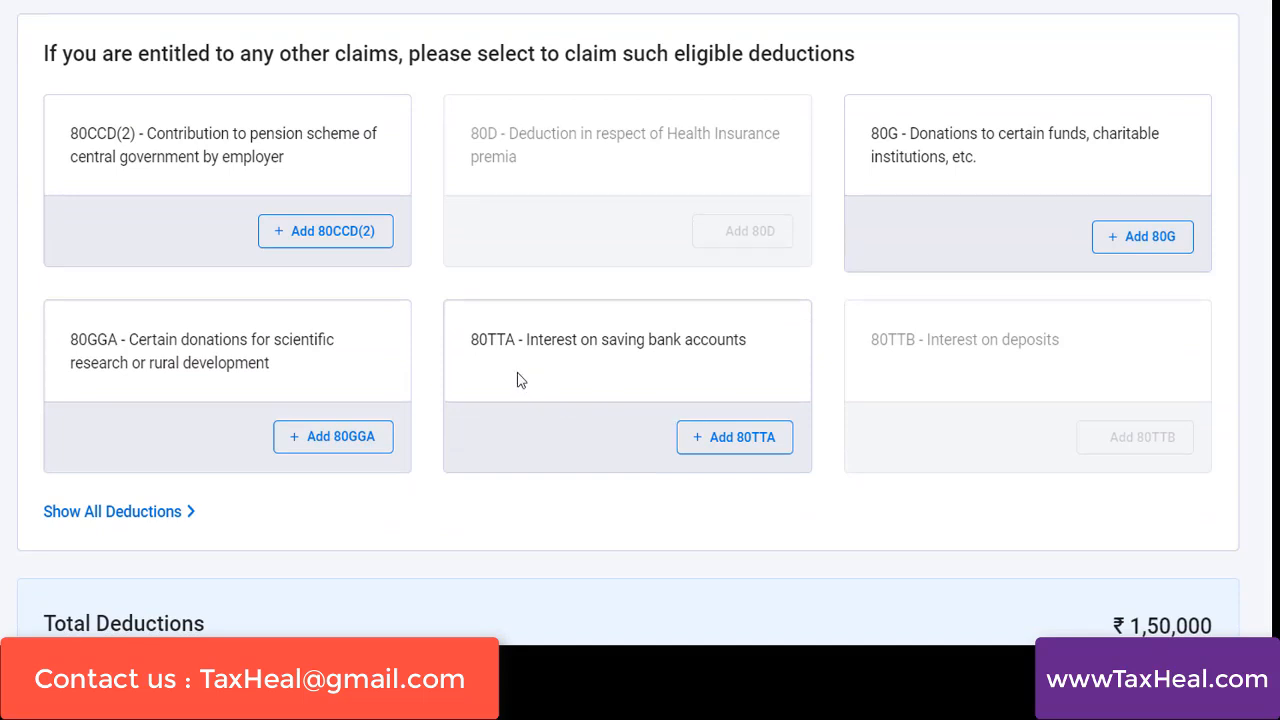
click(726, 453)
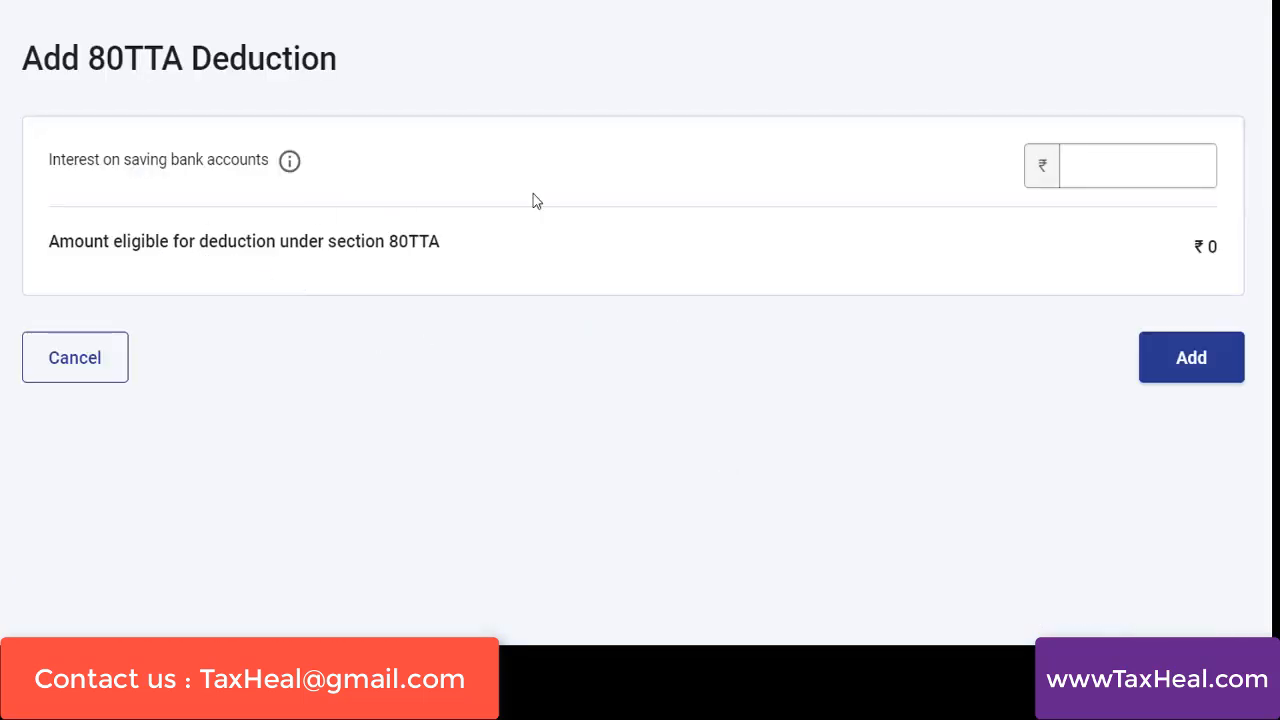
click(1088, 177)
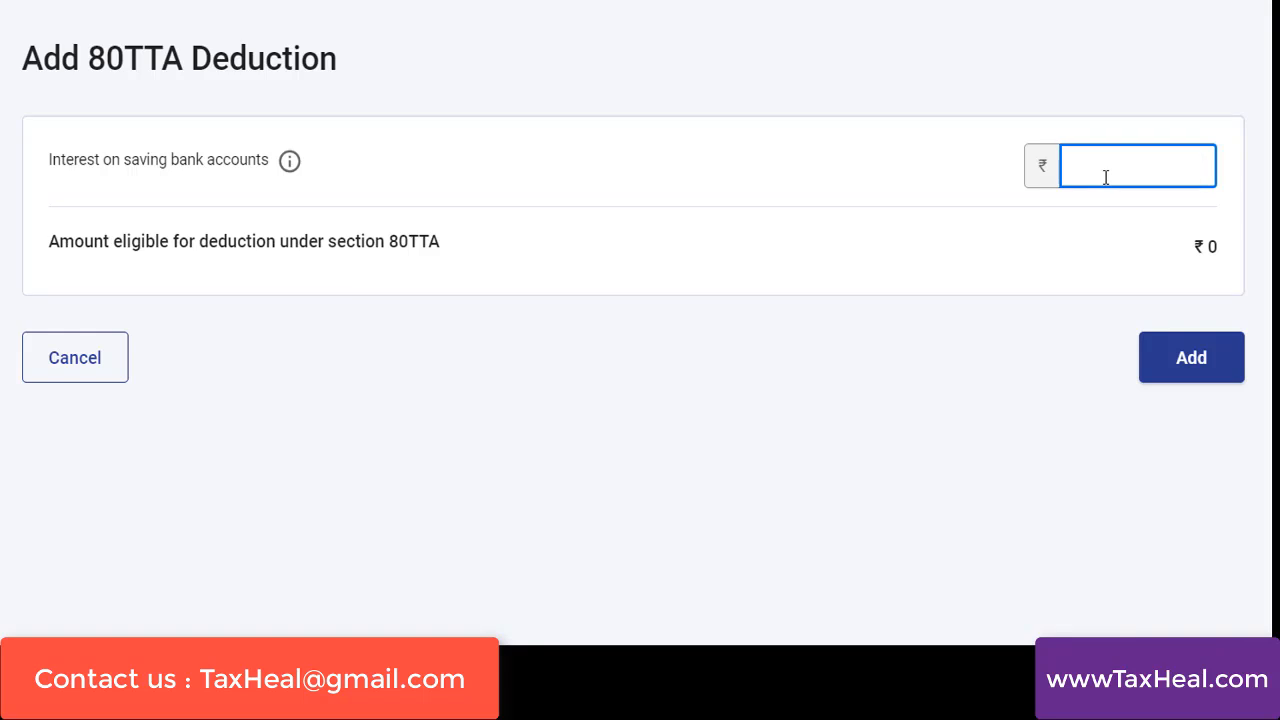
text(12000)
click(1092, 297)
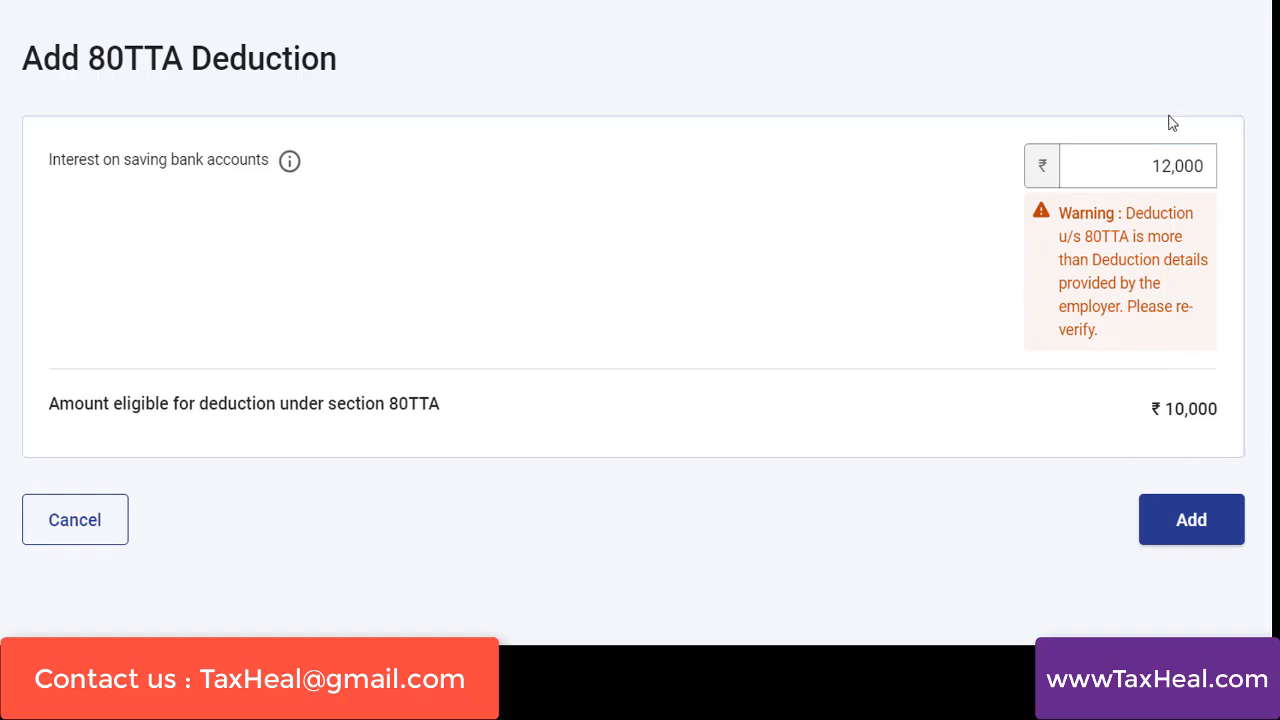
Try 8,000 as the interest on saving bank accounts in the 80TTA deduction
click(1142, 170)
double_click(1142, 170)
text(80000)
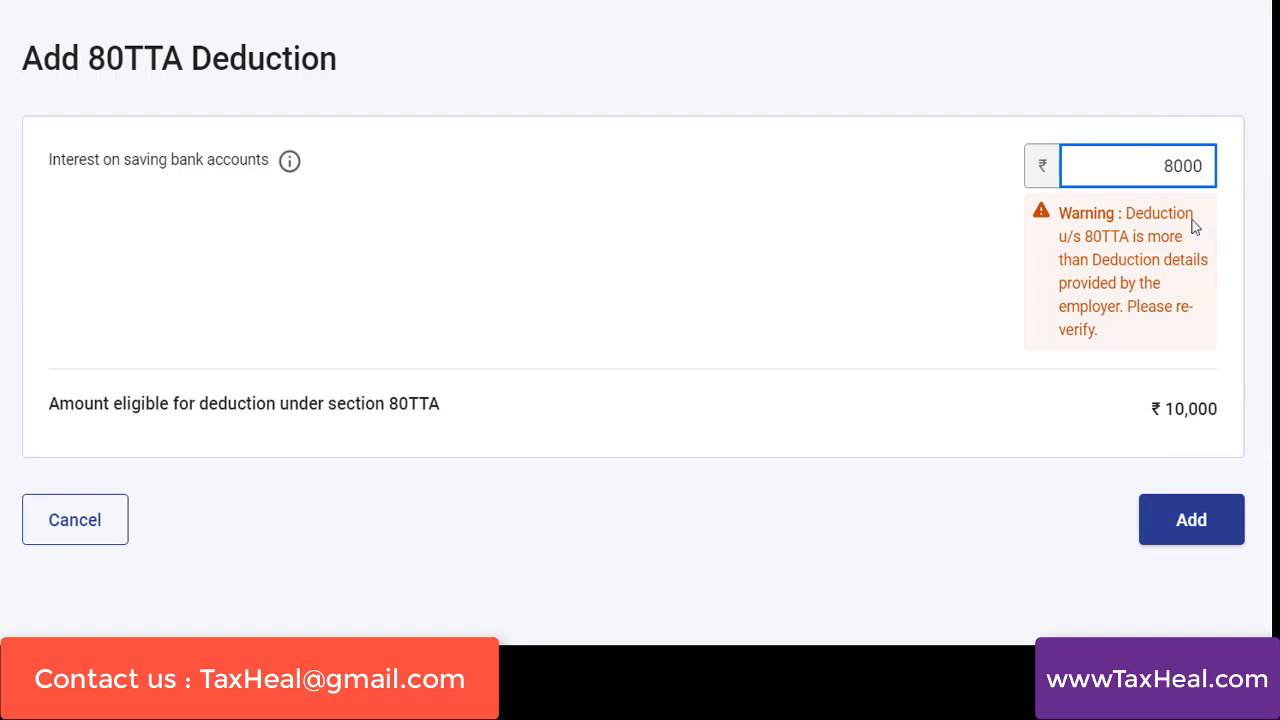
click(1012, 358)
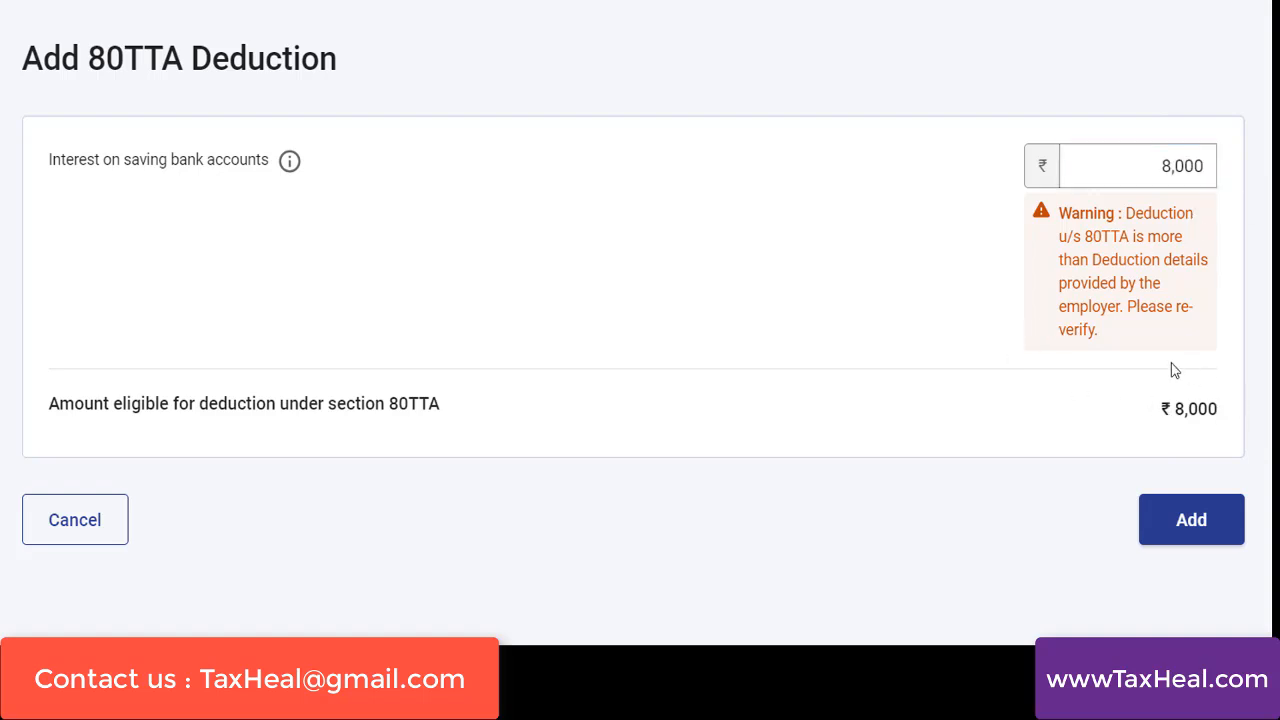
Set the interest on saving bank accounts to 12,000 and add the 80TTA deduction
double_click(1187, 165)
text(12000)
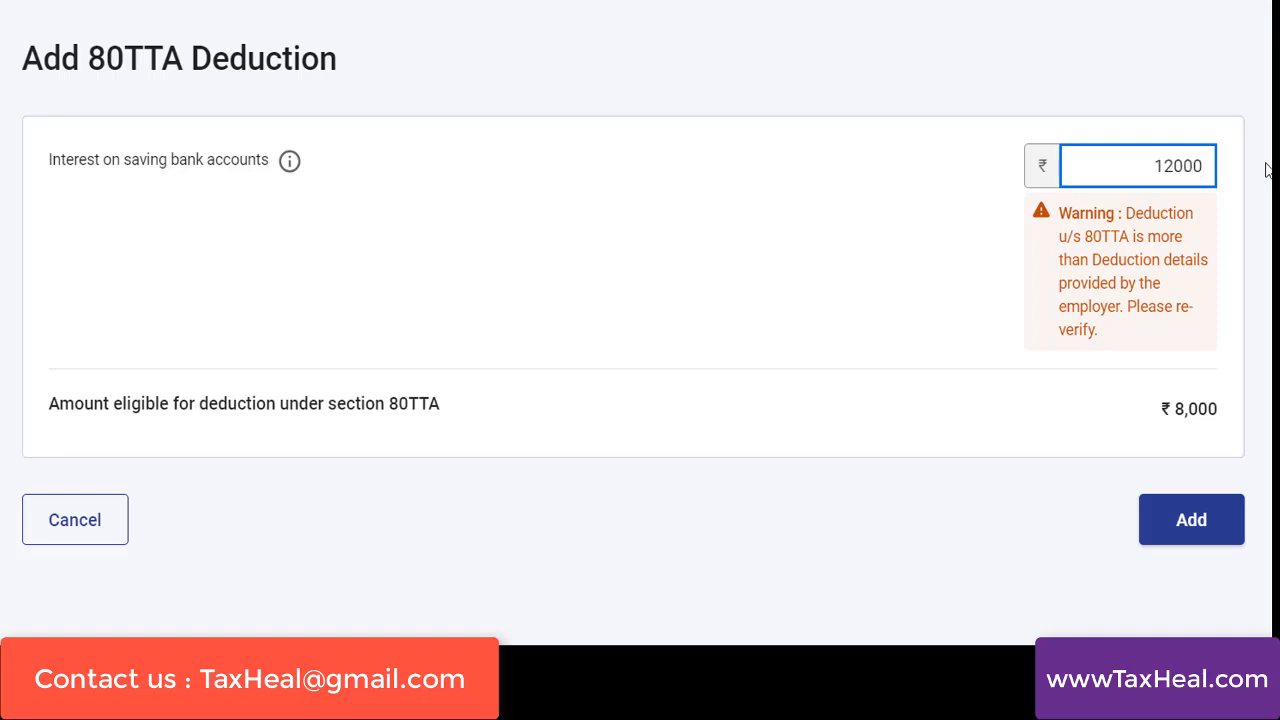
click(873, 558)
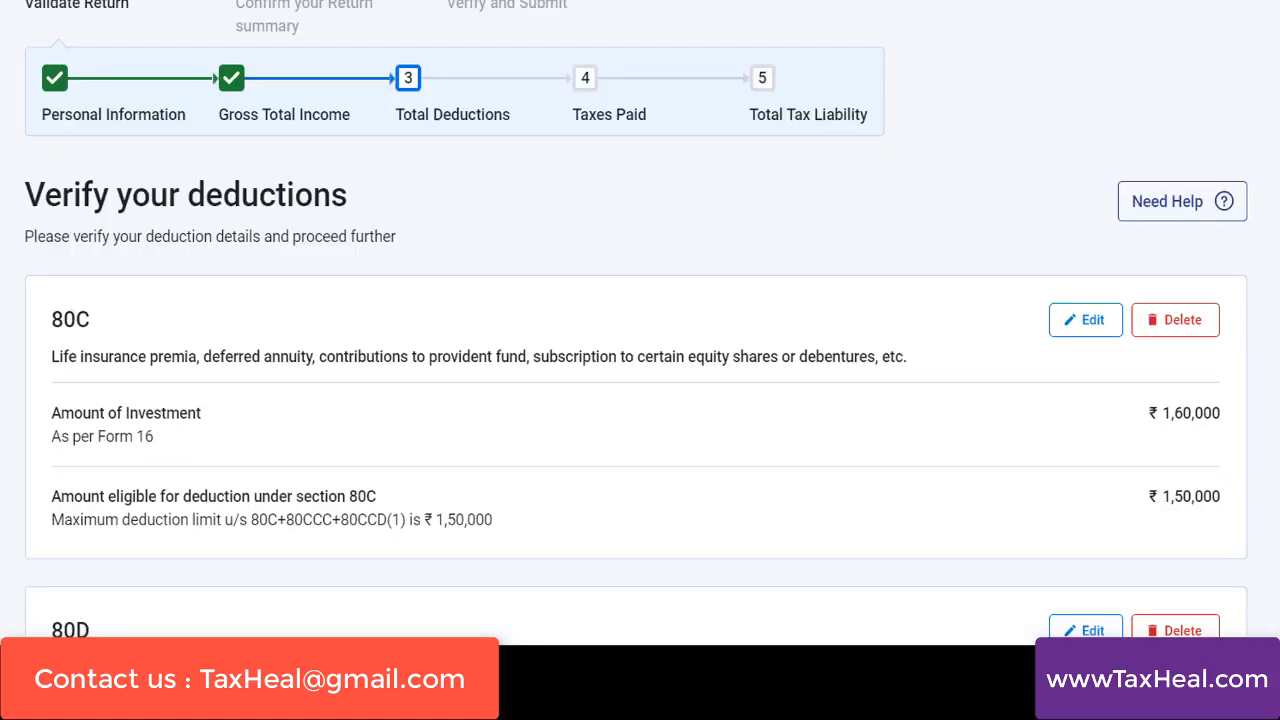
Confirm the Total Deductions section and open the Tax Paid section
scroll(640, 350, down, 7)
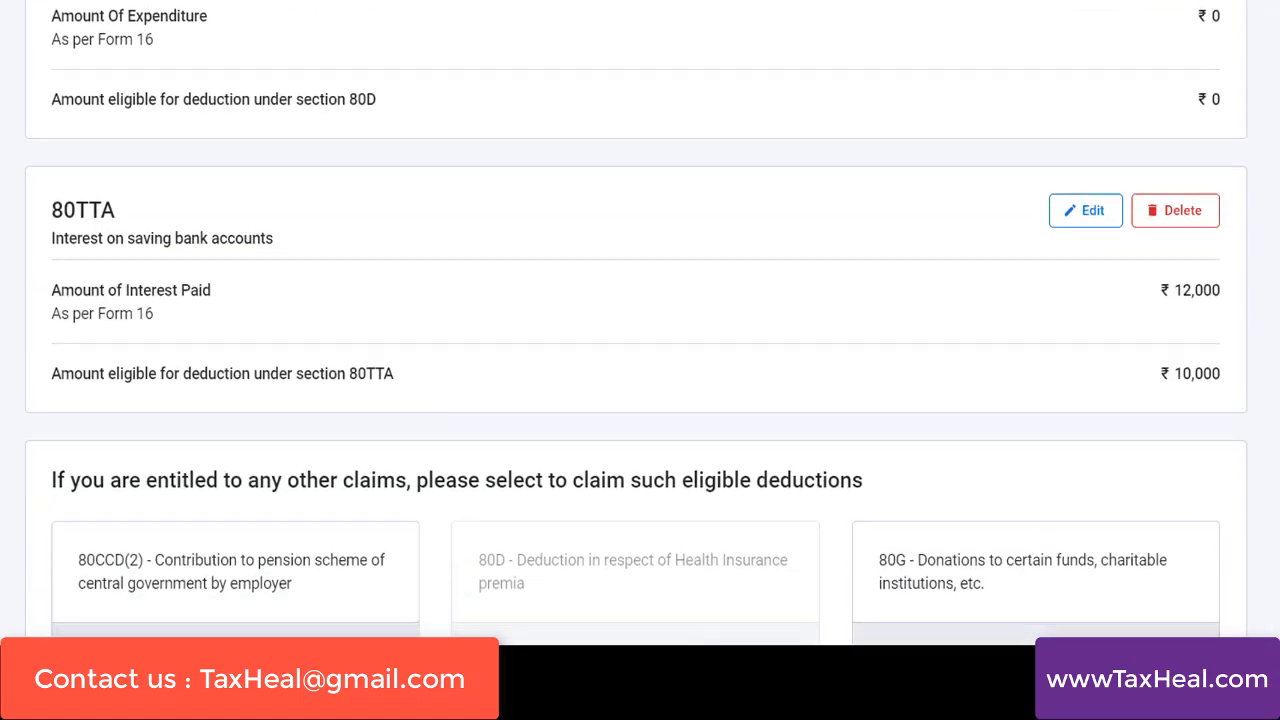
scroll(640, 320, down, 5)
scroll(640, 320, down, 2)
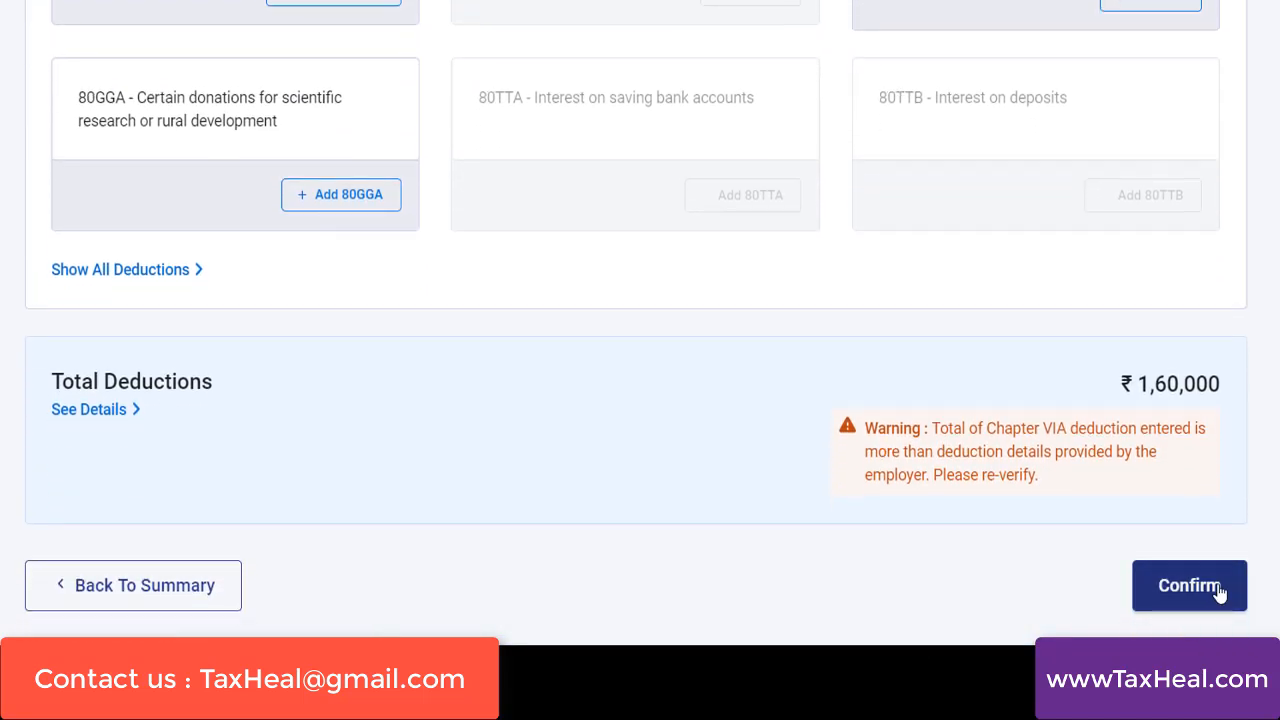
click(1219, 593)
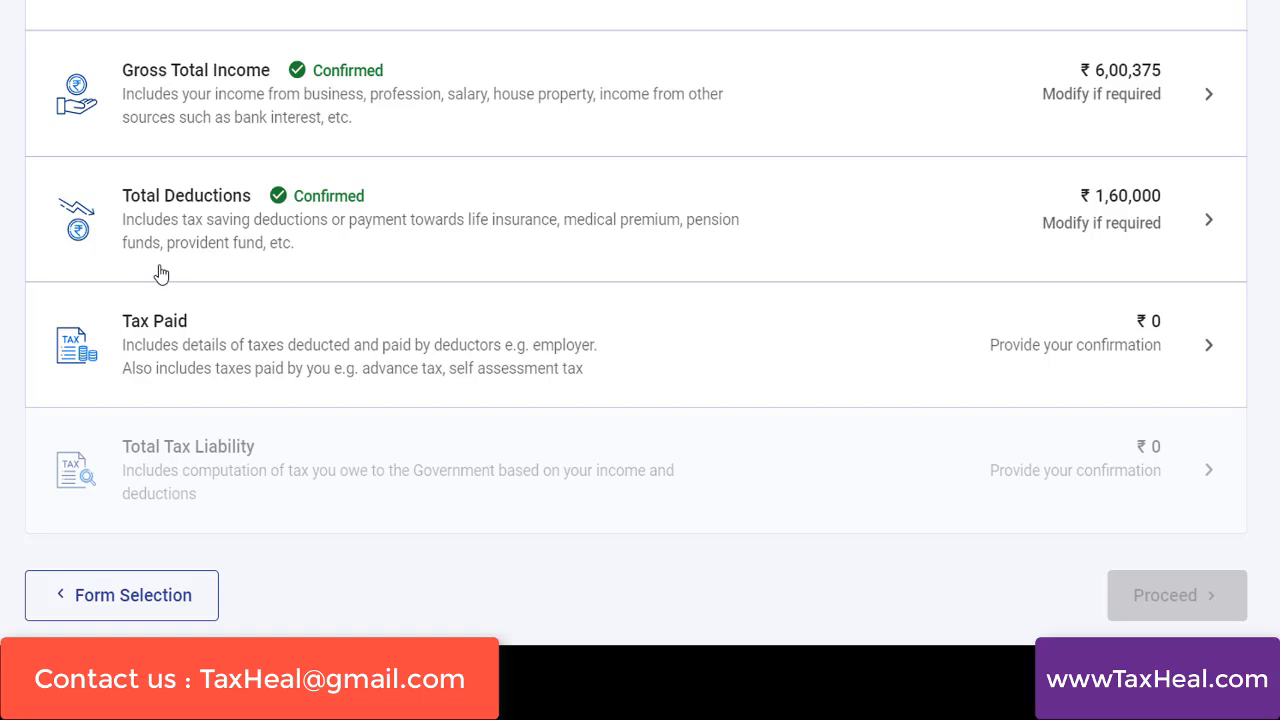
scroll(166, 363, down, 1)
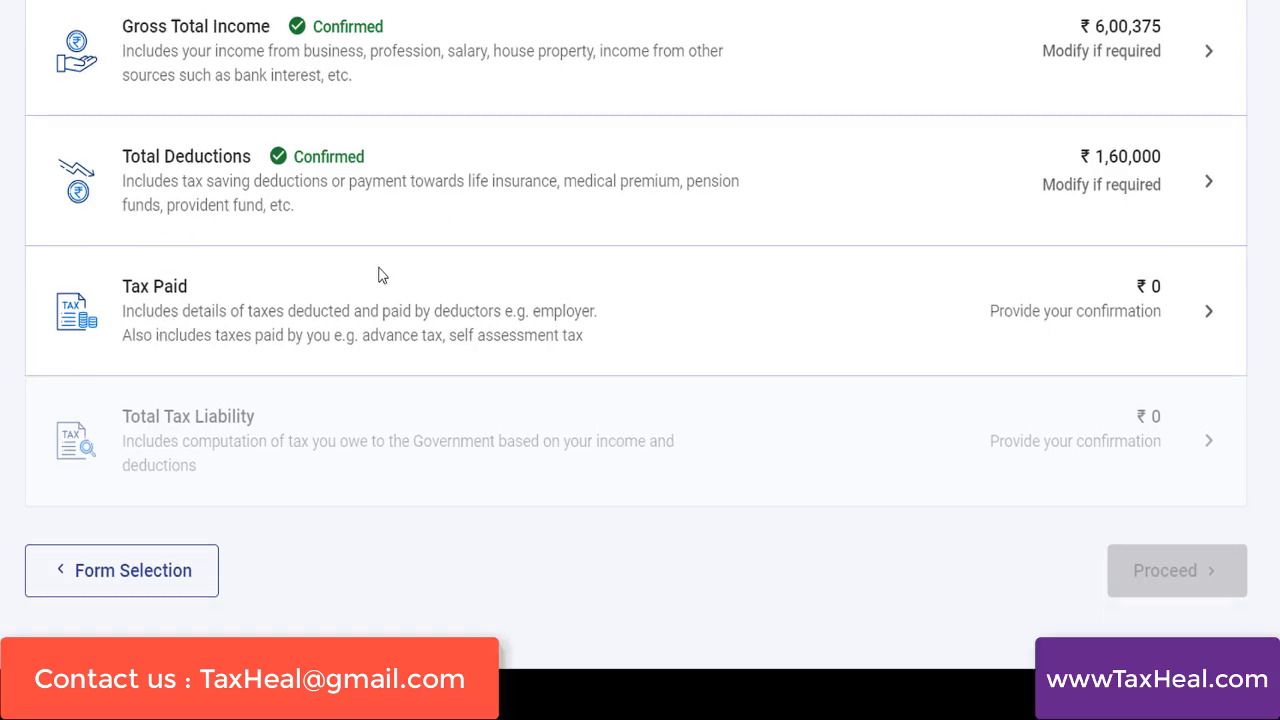
click(135, 311)
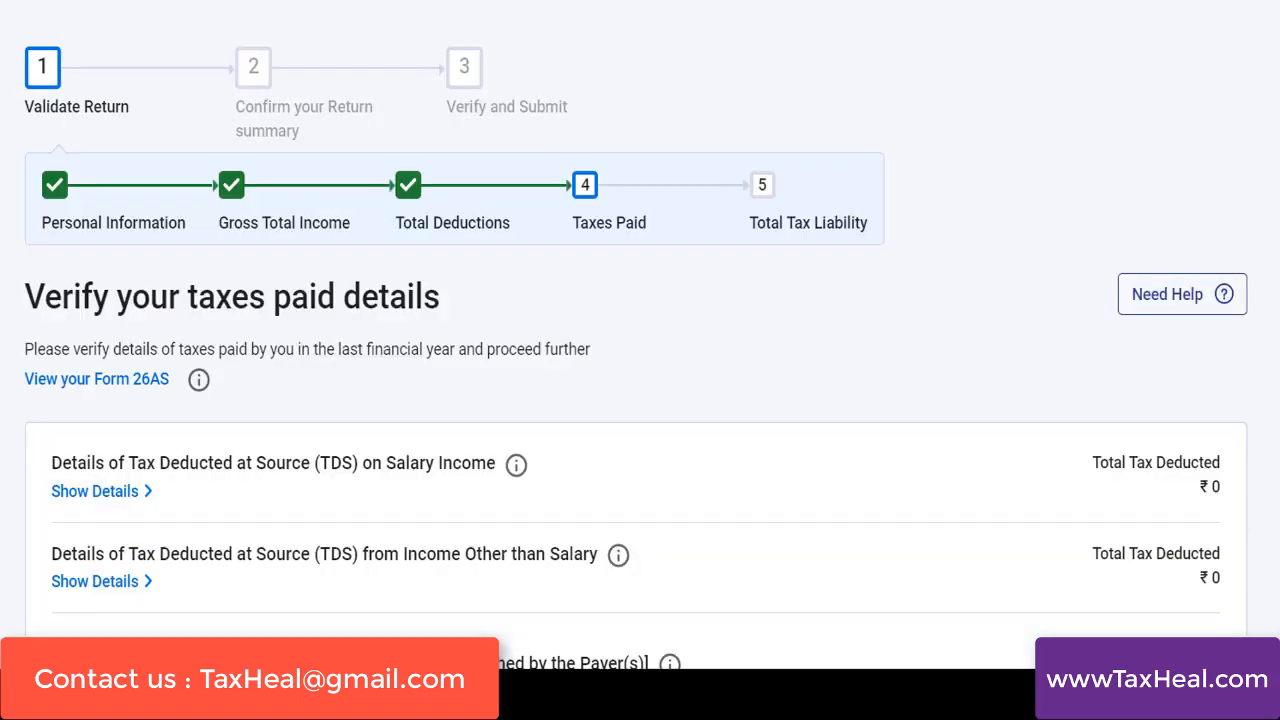
Expand the details of tax deducted at source on salary income, check them, and collapse them again
scroll(640, 400, down, 2)
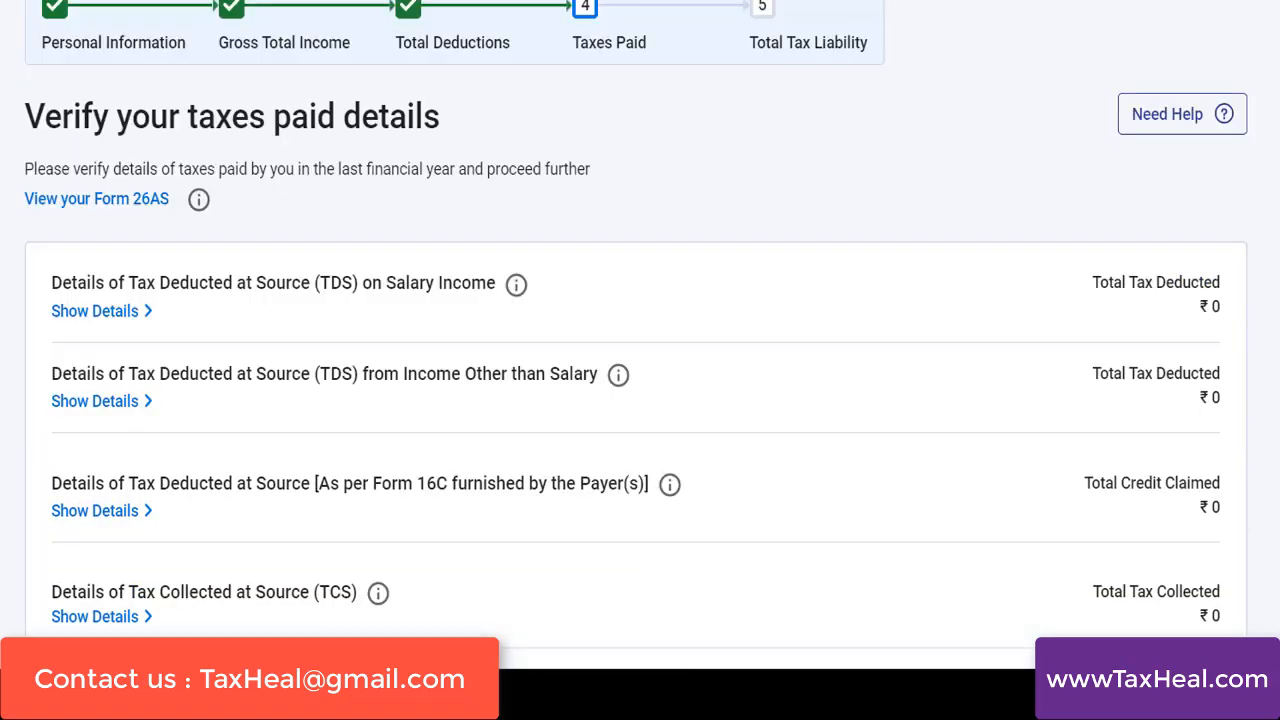
scroll(640, 400, down, 2)
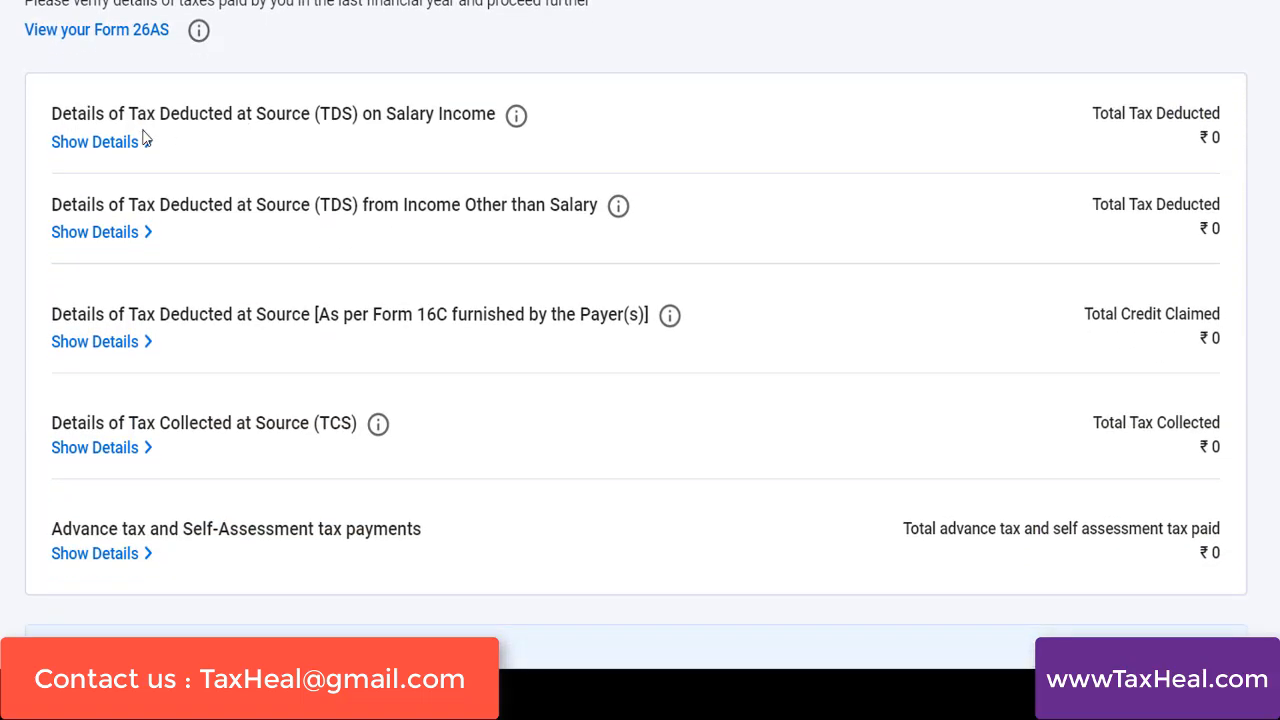
click(117, 147)
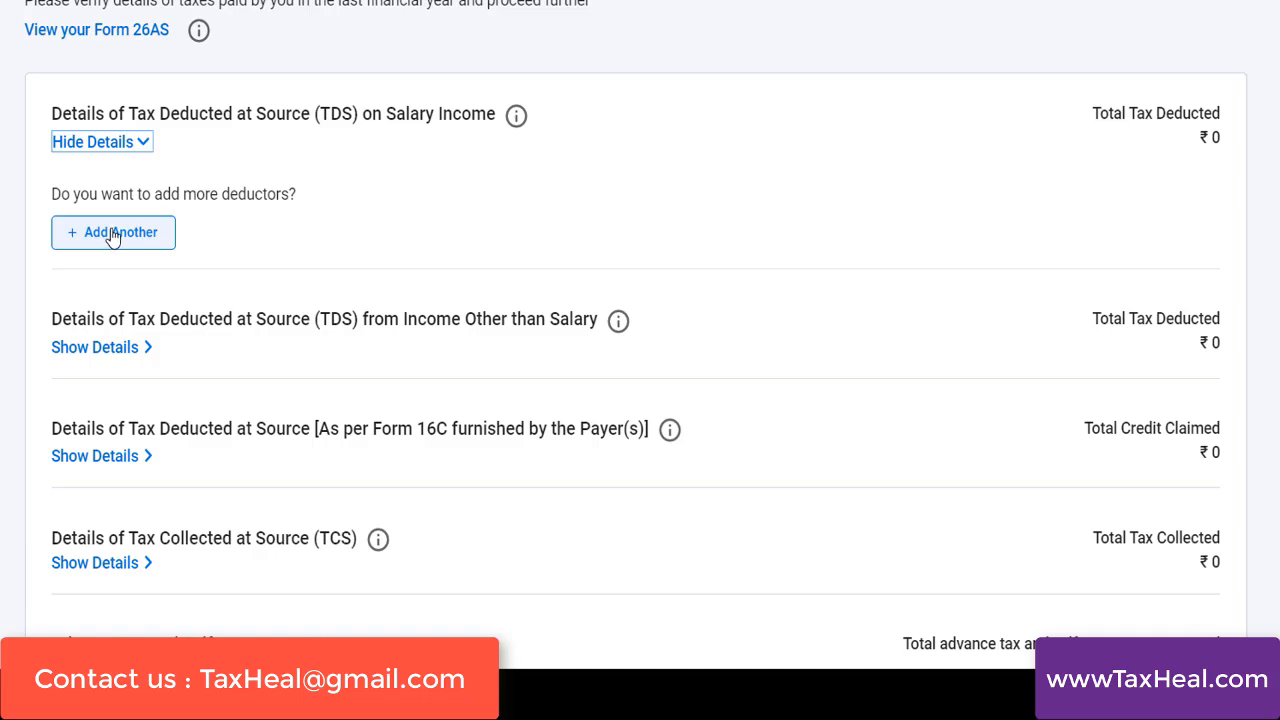
click(104, 150)
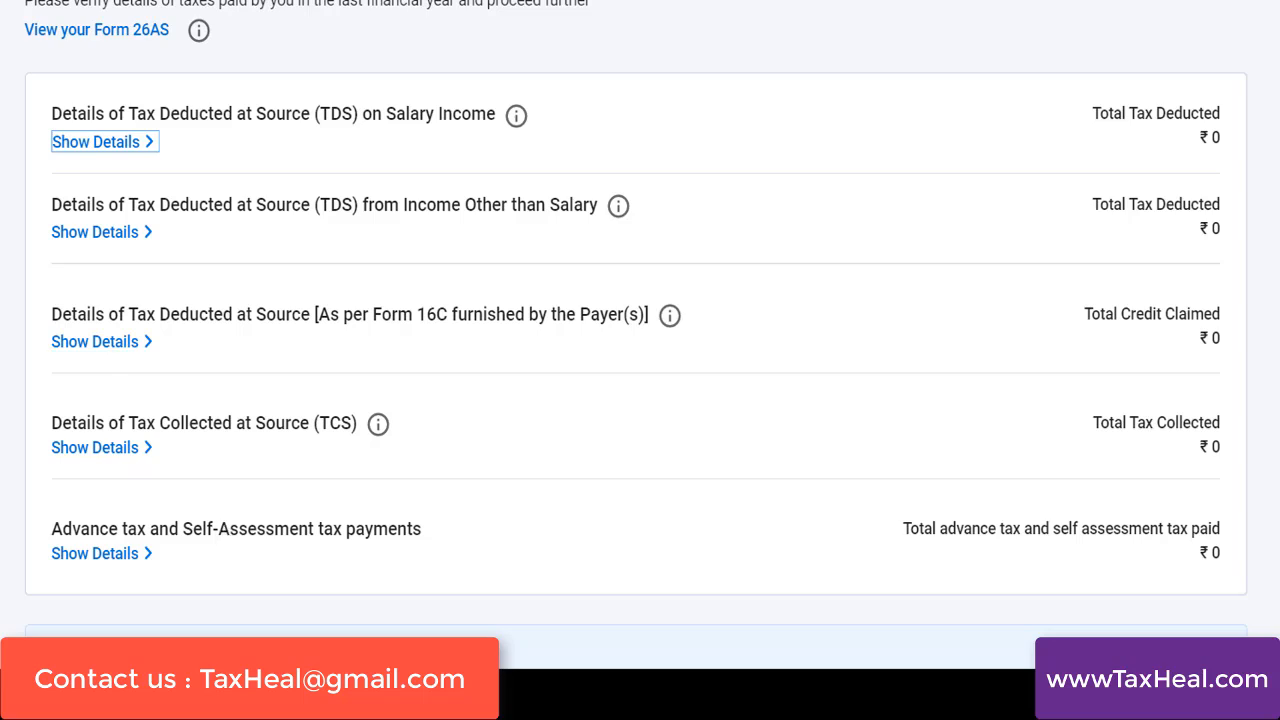
Check the form for adding advance tax and self-assessment tax, leave it empty, and confirm the Tax Paid section
scroll(167, 360, down, 2)
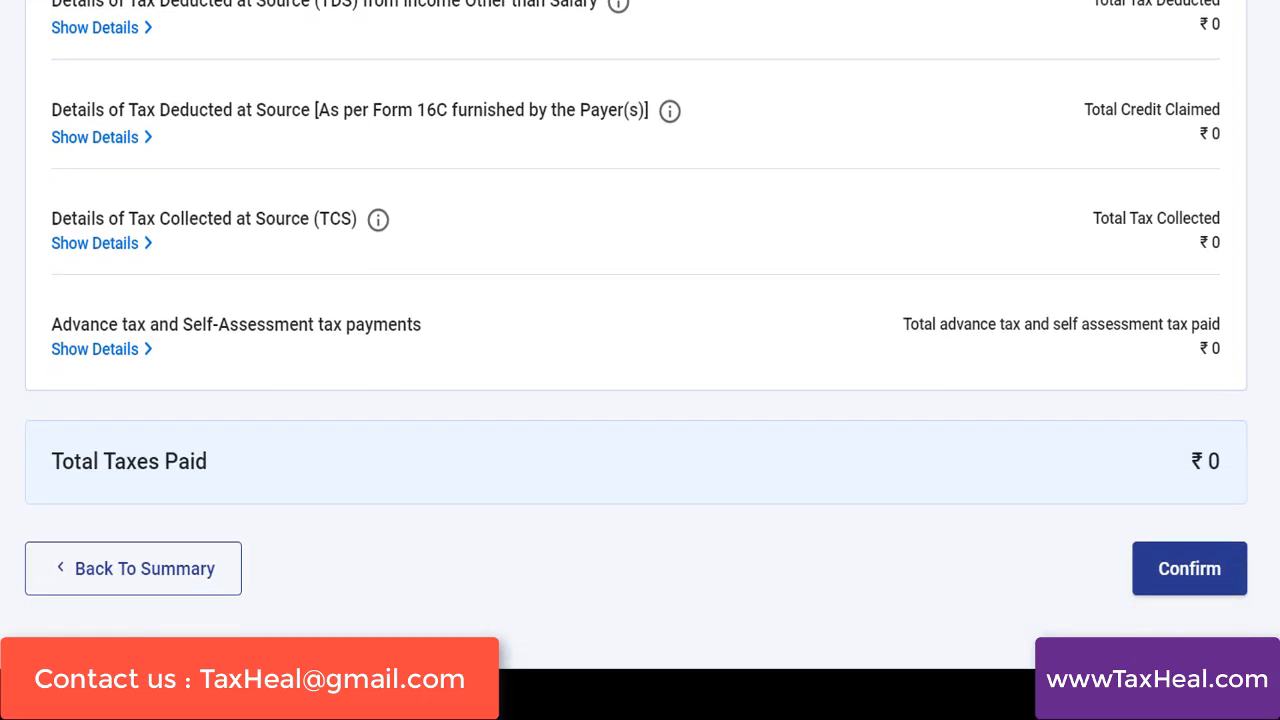
click(113, 350)
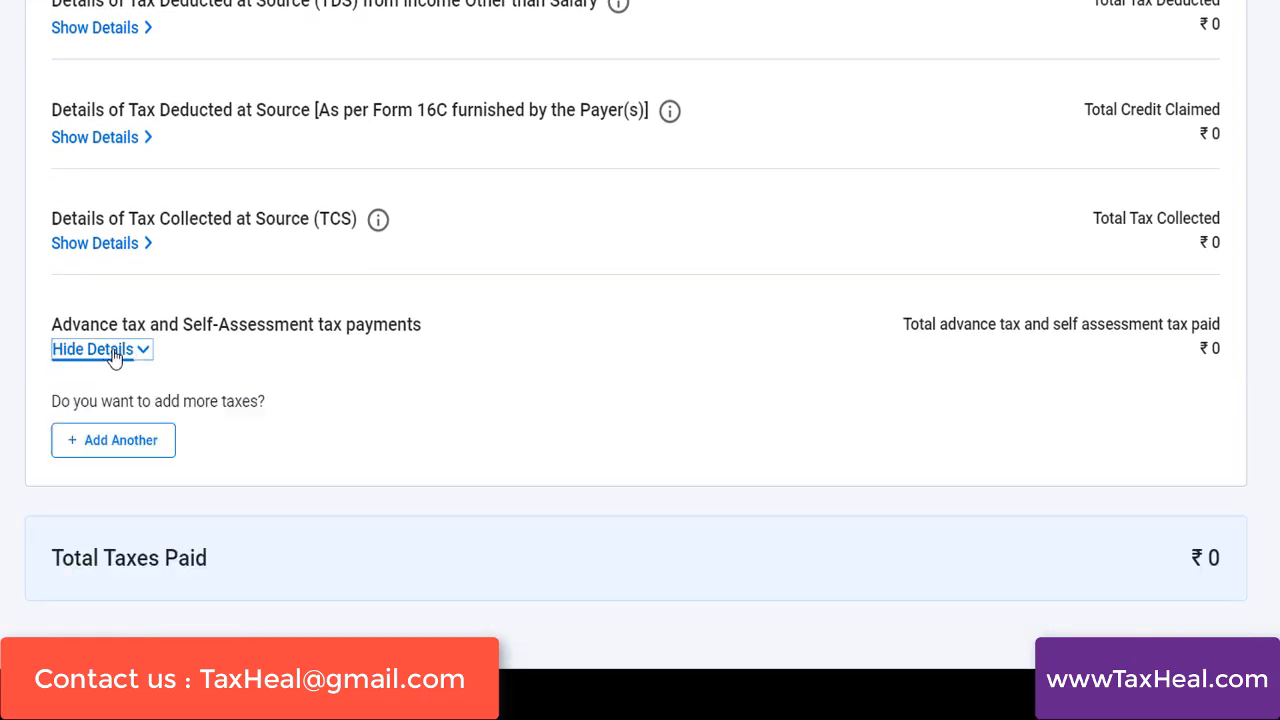
click(137, 452)
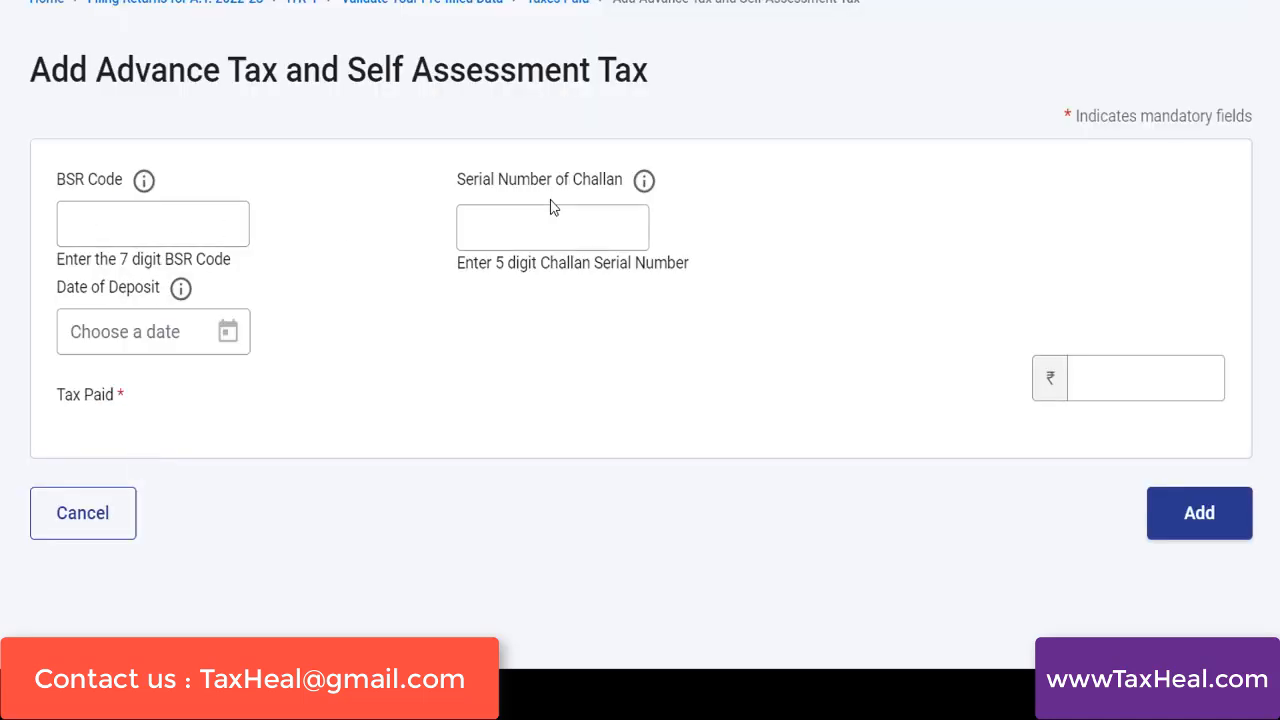
click(151, 334)
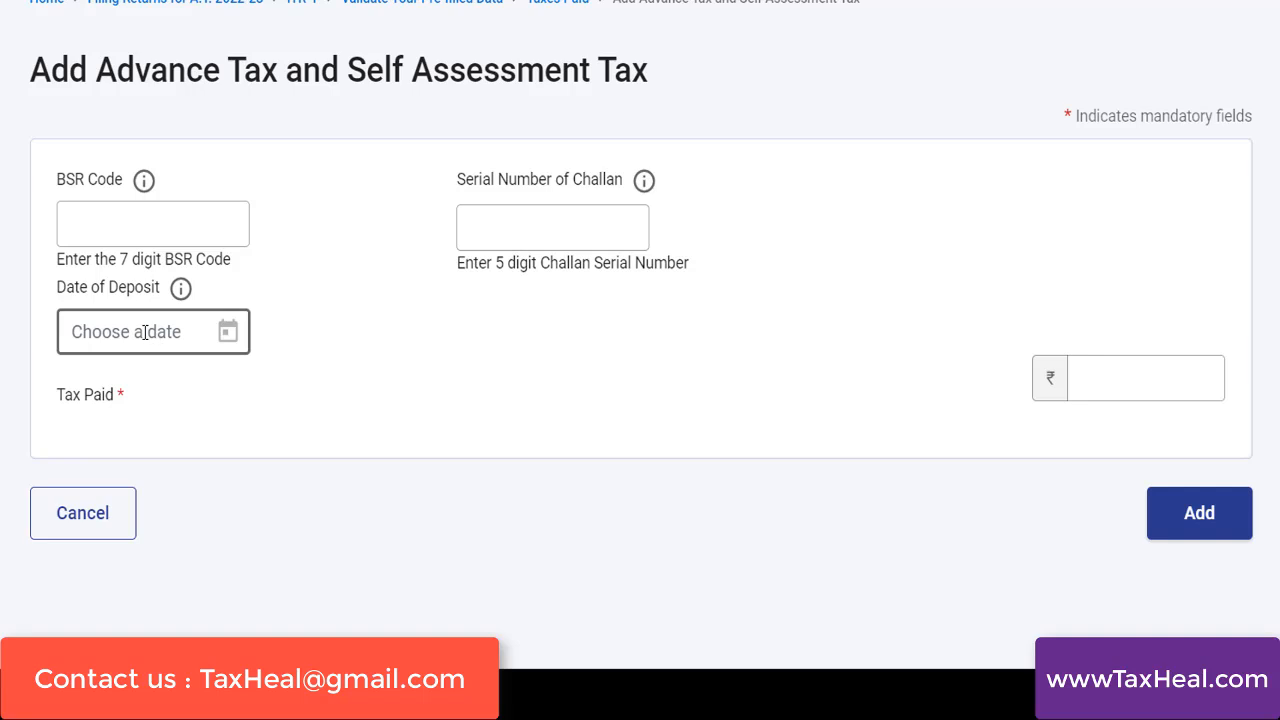
click(145, 333)
click(455, 368)
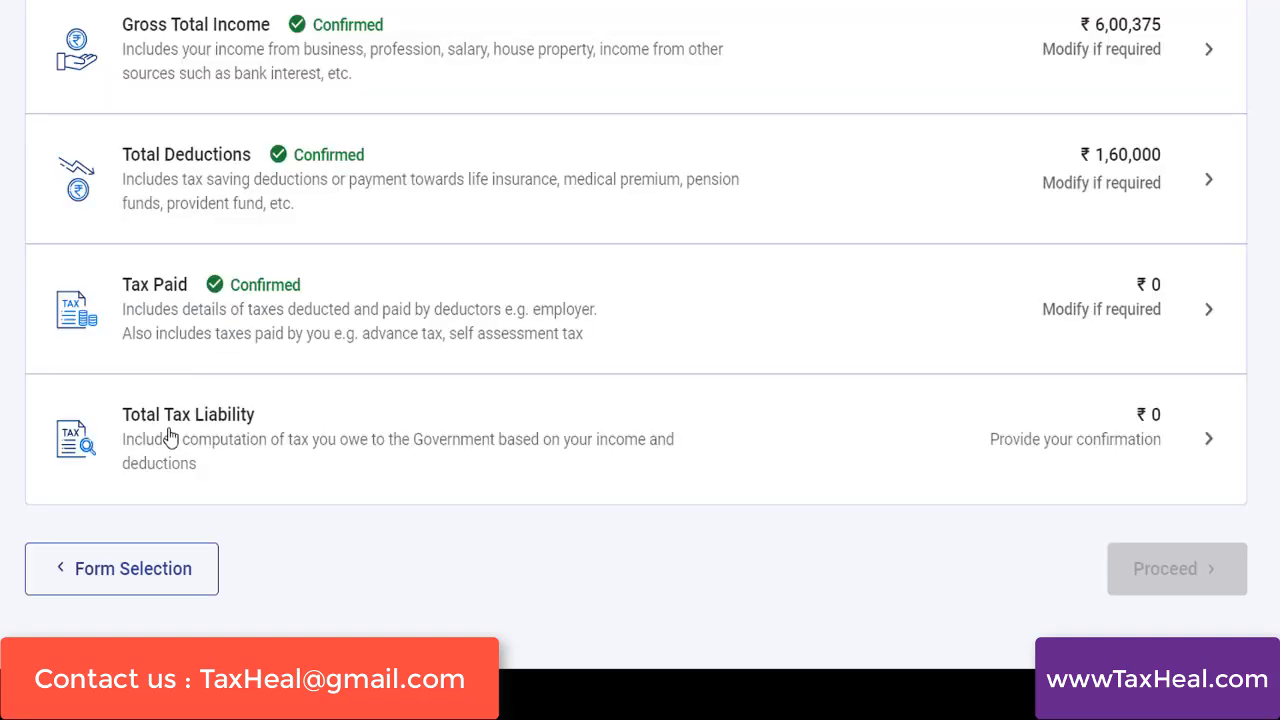
Open the Total Tax Liability section and examine the slab calculation of tax payable on total income
click(170, 437)
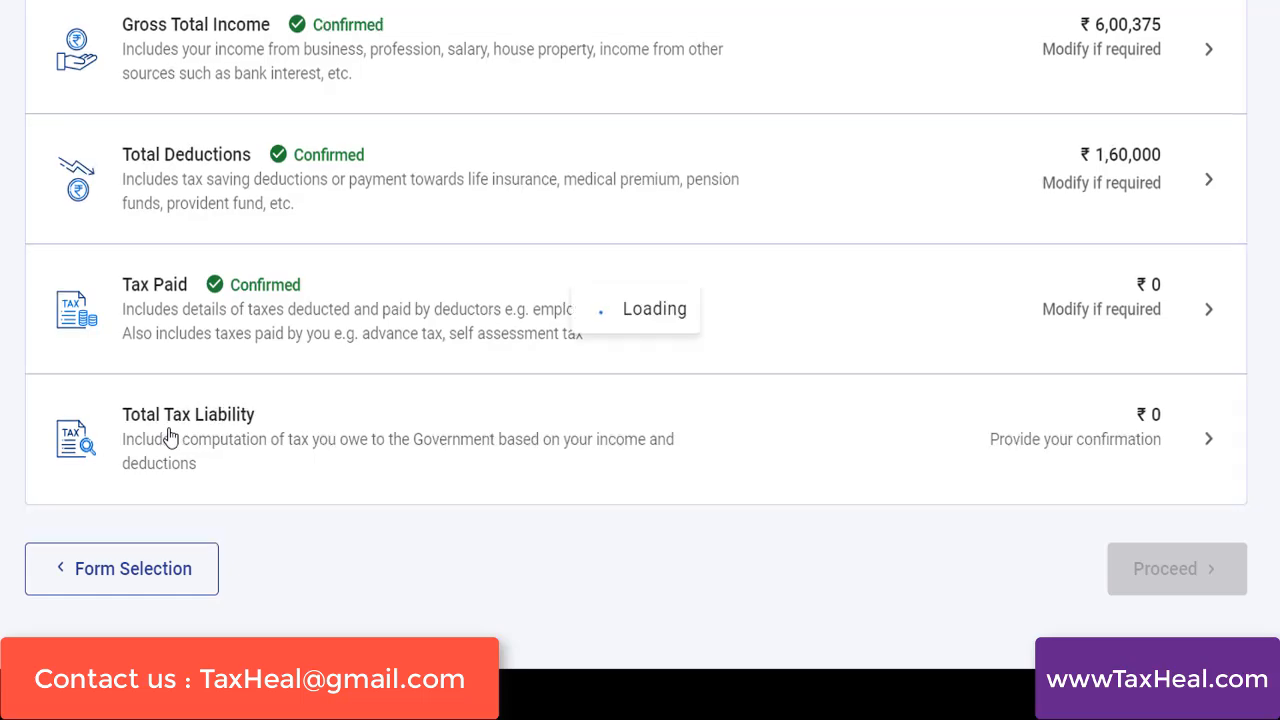
scroll(1236, 243, down, 5)
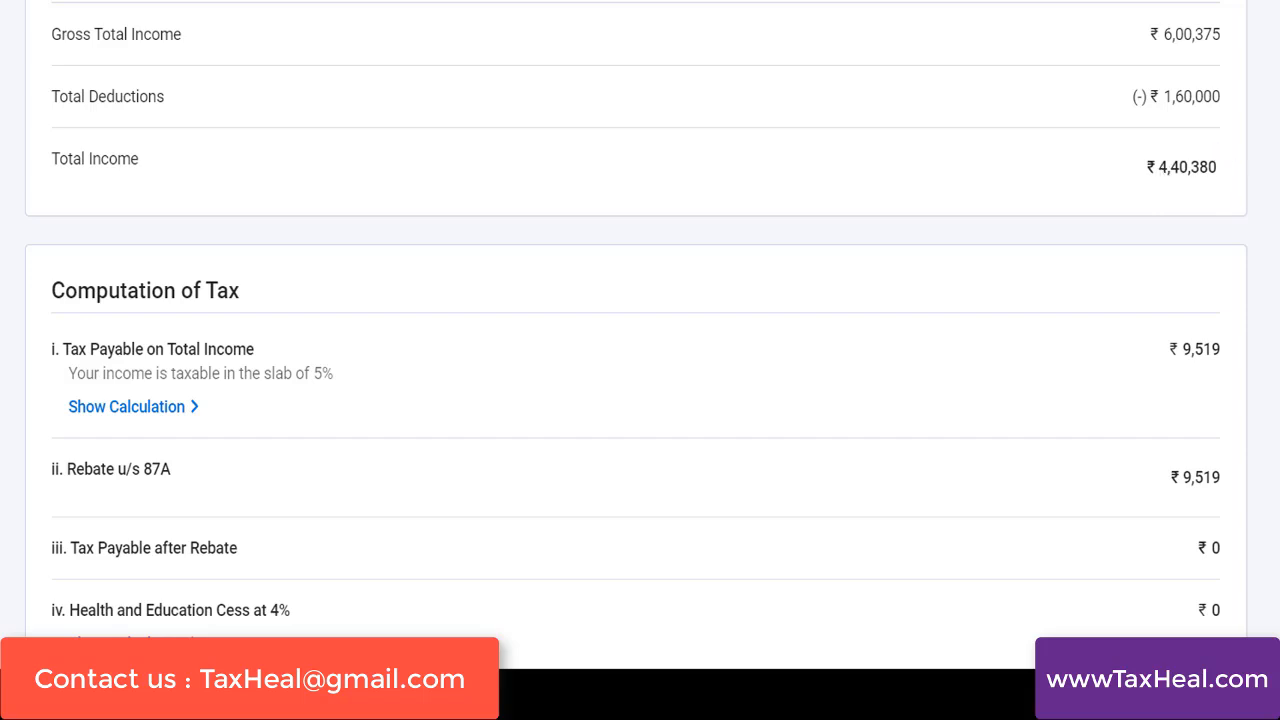
scroll(422, 309, down, 2)
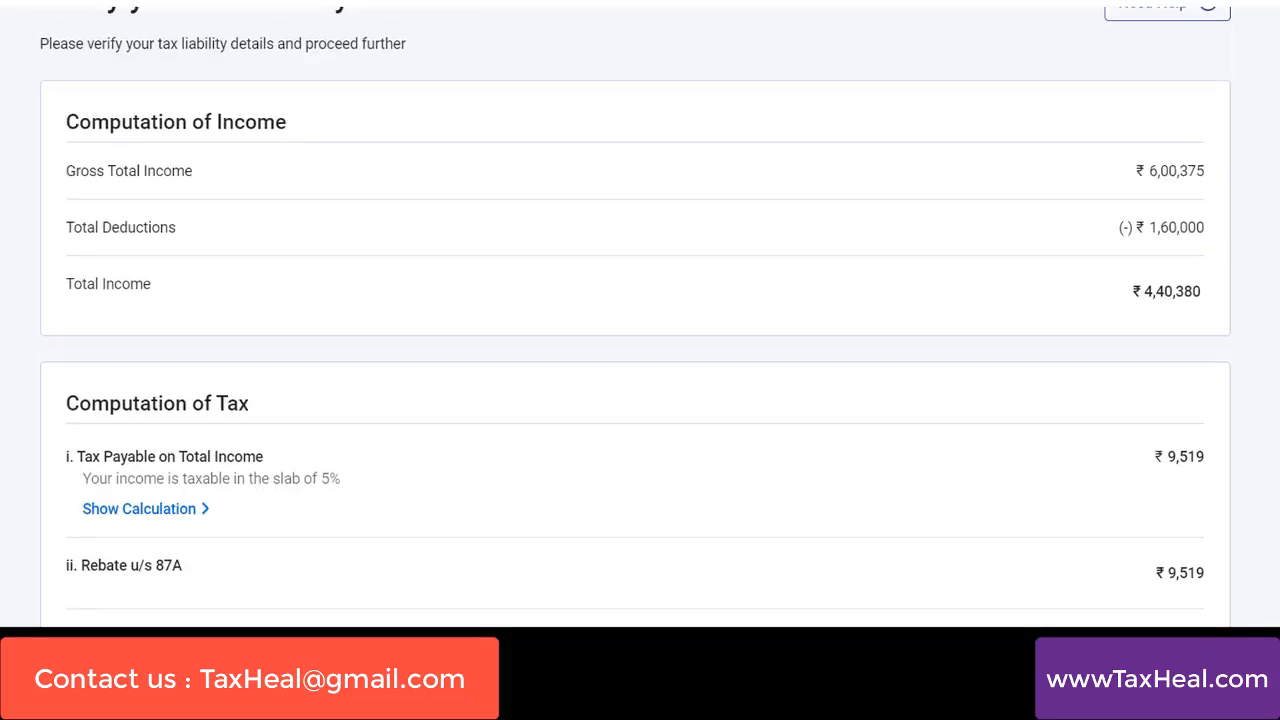
scroll(1022, 325, down, 3)
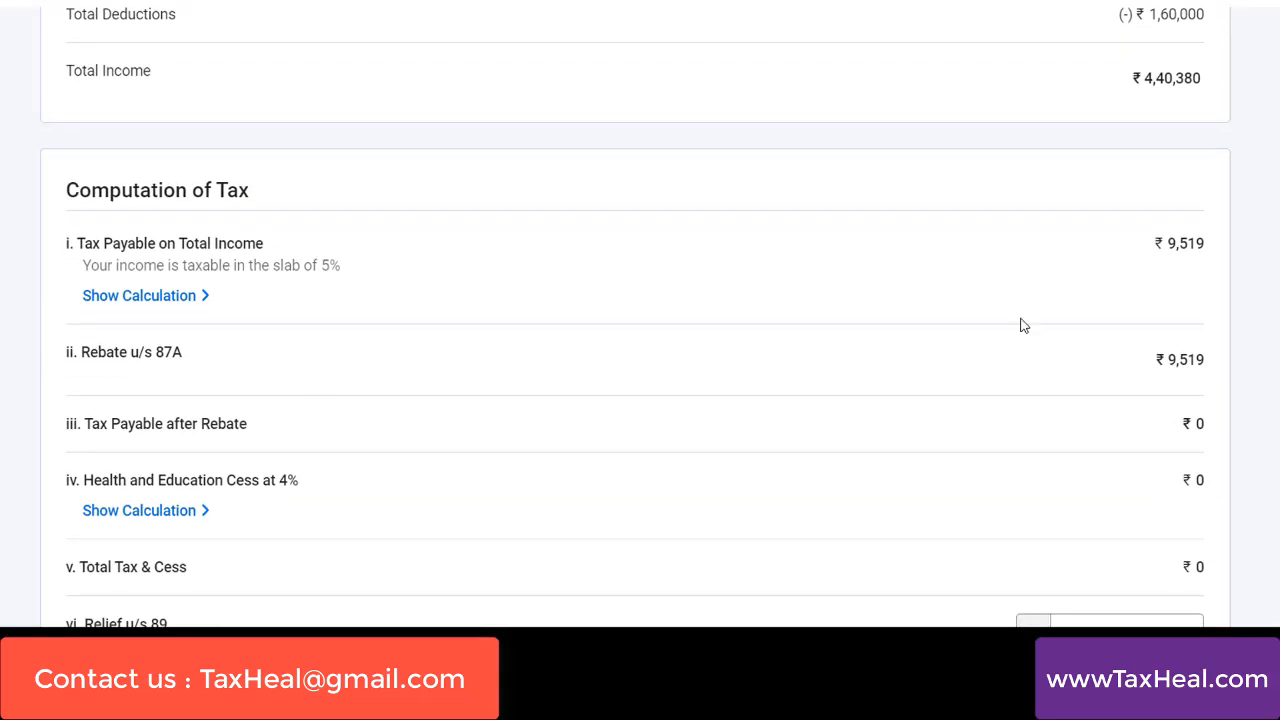
click(143, 295)
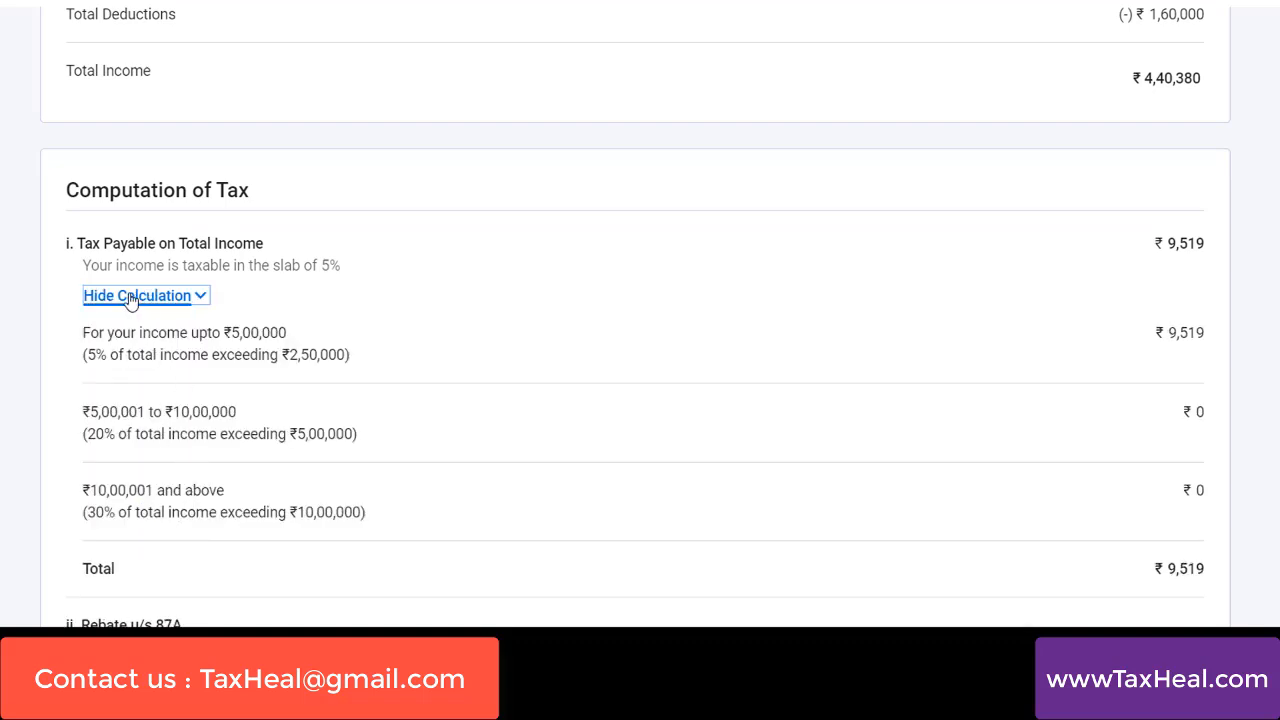
click(130, 297)
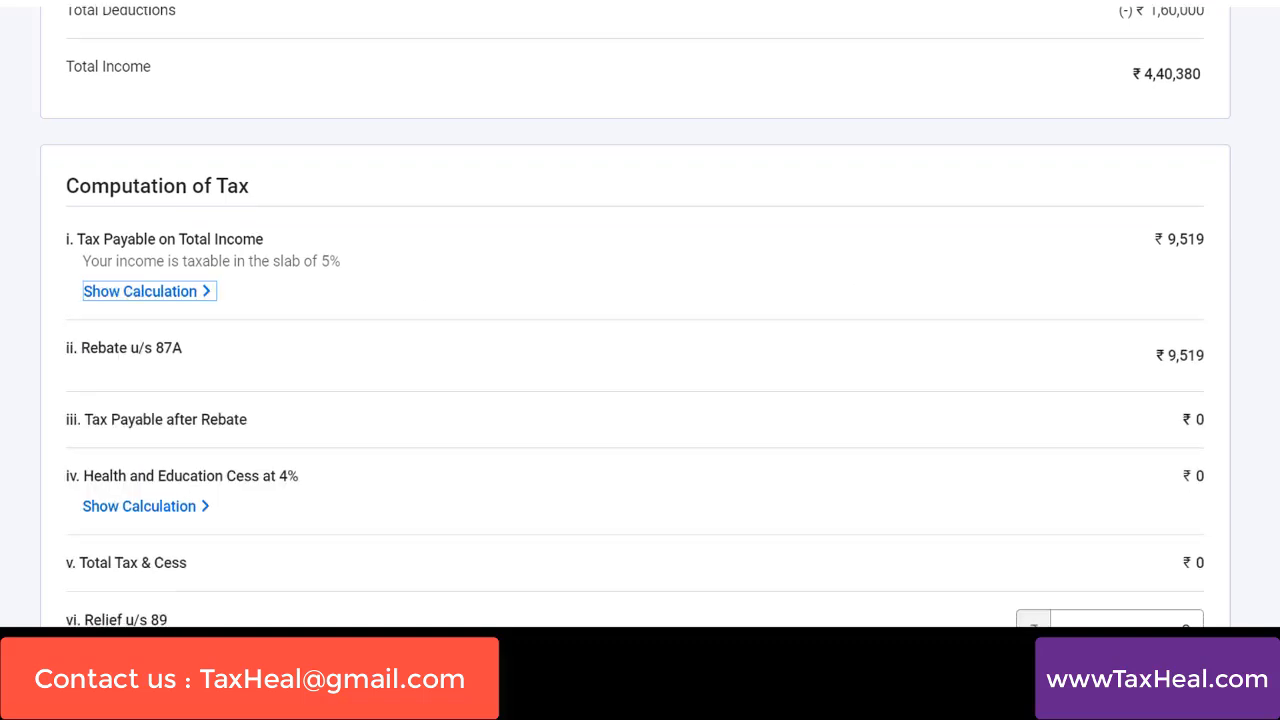
Review the remaining cess, relief, interest and fee items, then confirm the Total Tax Liability section and proceed to the tax summary
scroll(640, 318, down, 2)
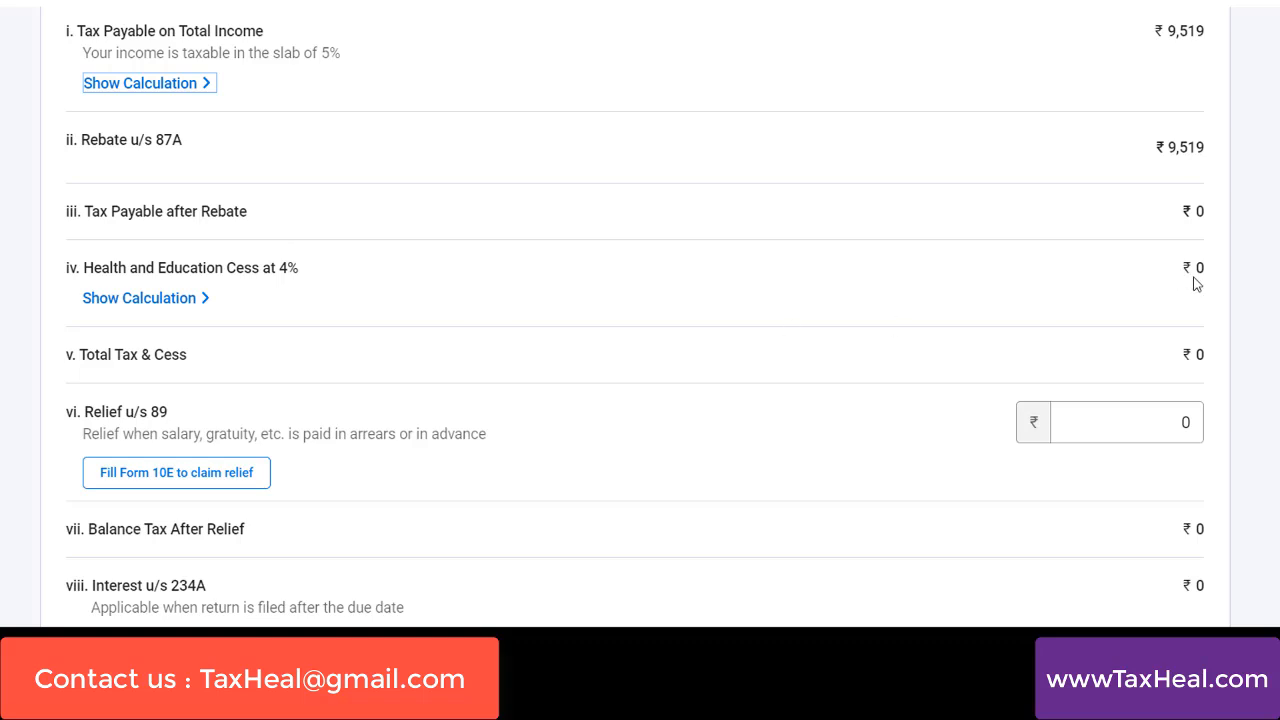
scroll(640, 320, down, 3)
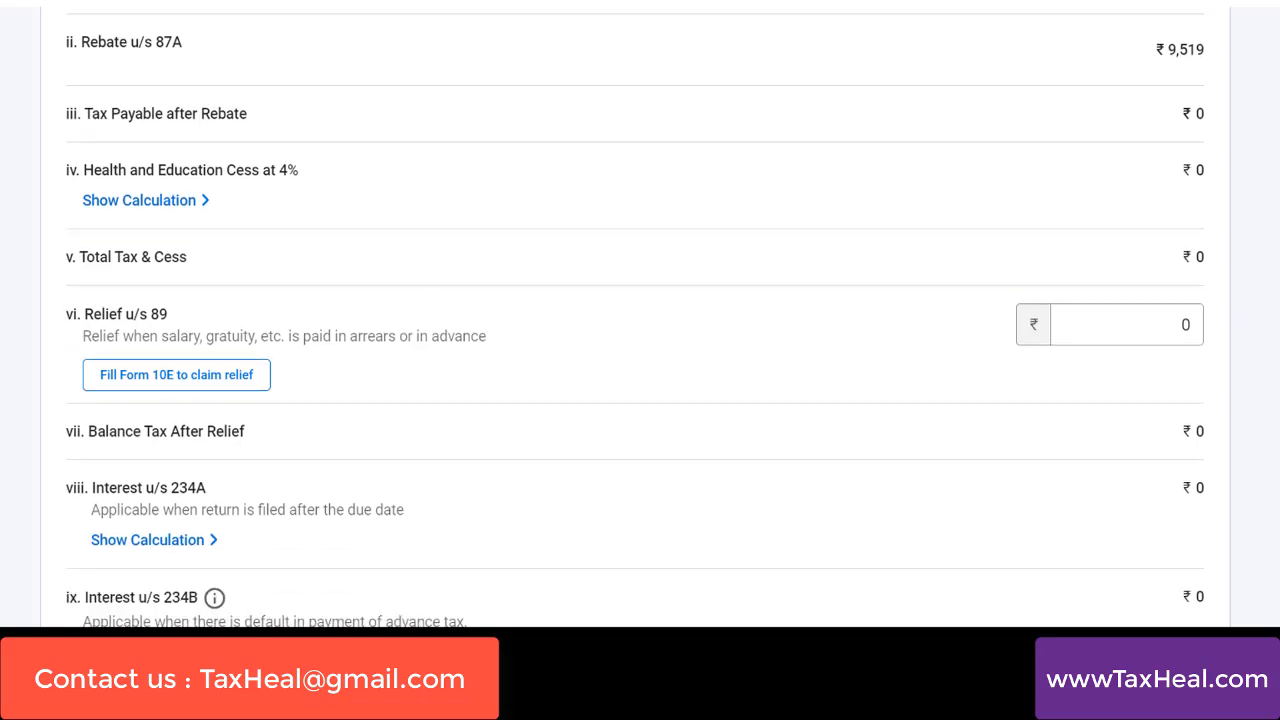
scroll(640, 320, down, 1)
scroll(640, 320, down, 1)
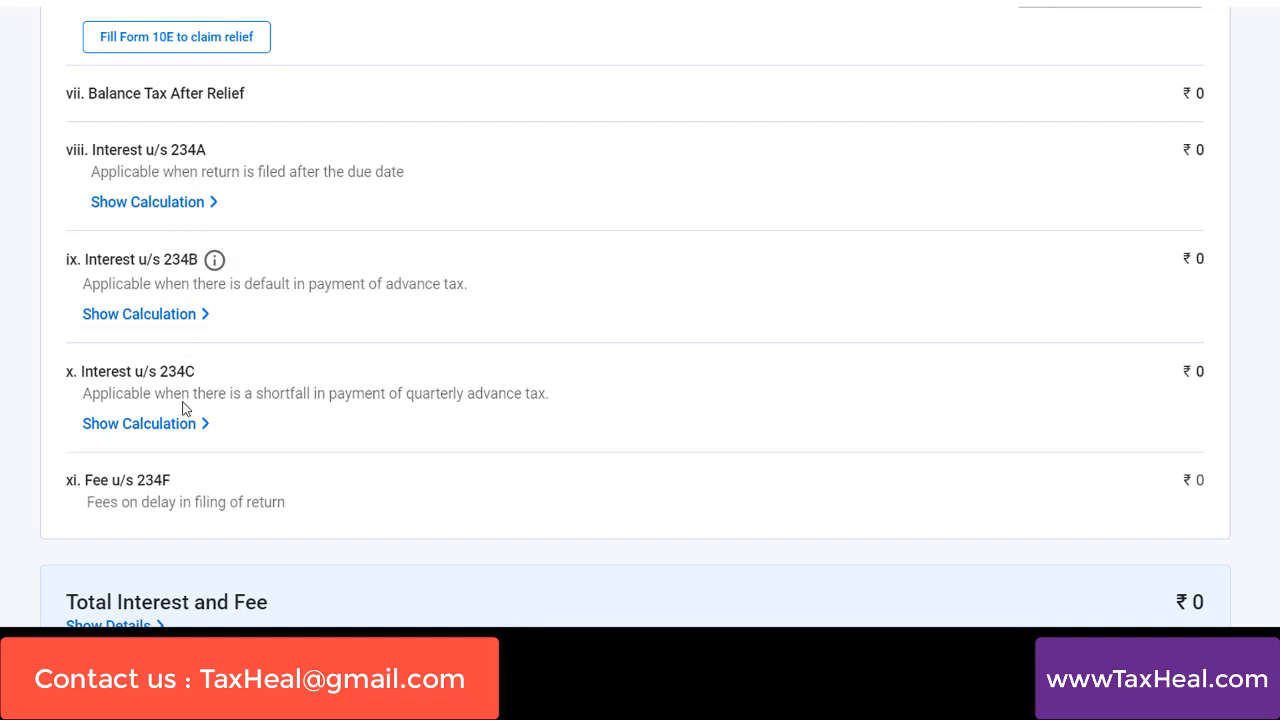
scroll(169, 323, down, 2)
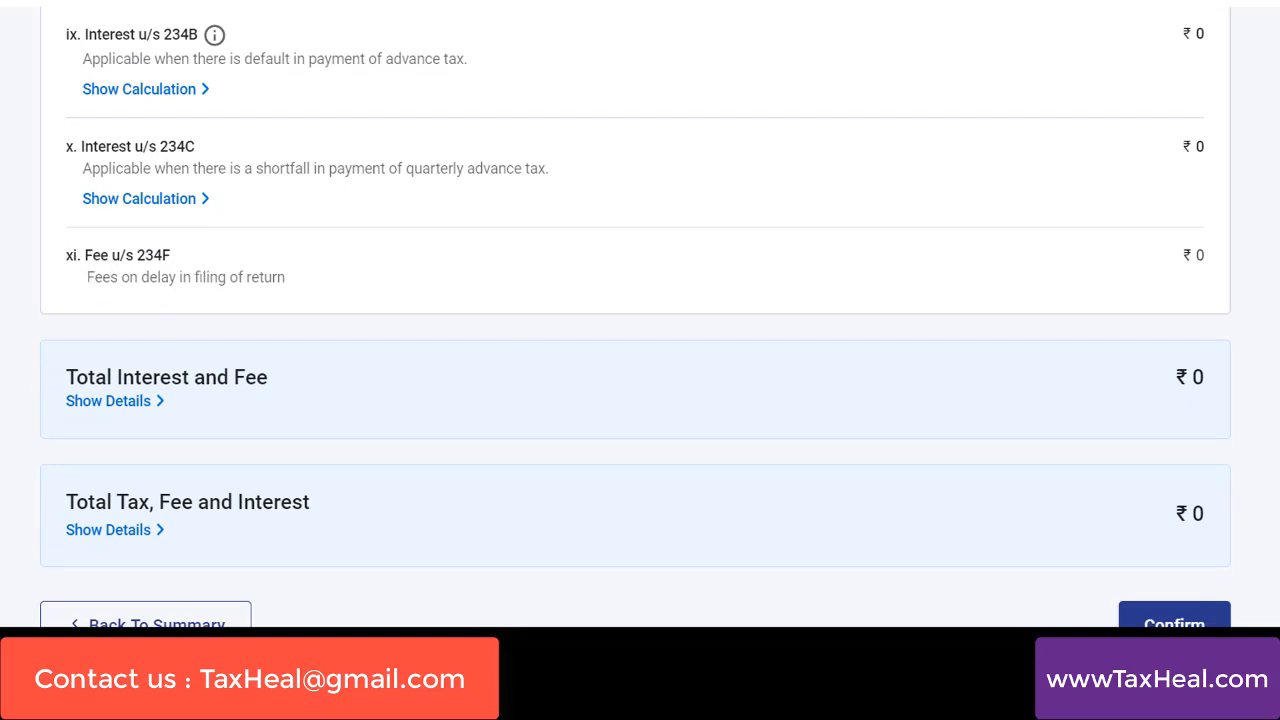
scroll(636, 311, down, 1)
click(1194, 560)
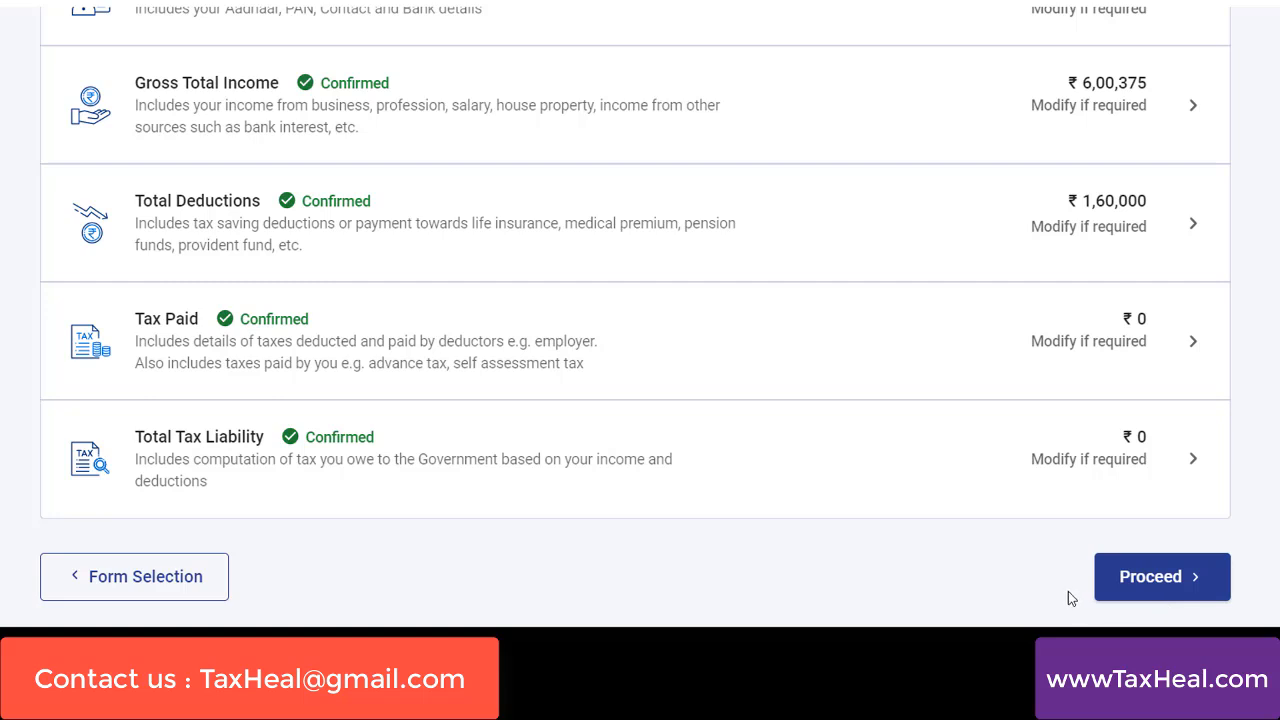
click(1154, 590)
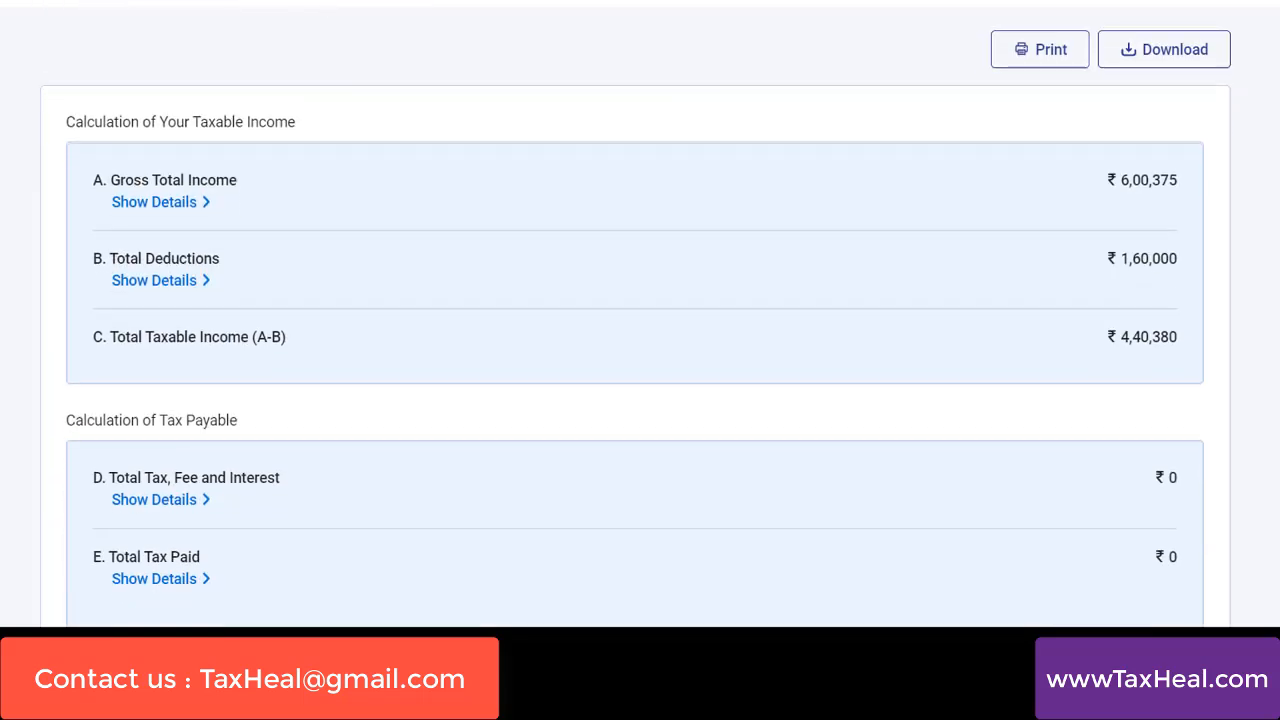
Review the taxable income and tax payable calculations in the tax summary and continue to the return preview
scroll(636, 319, down, 3)
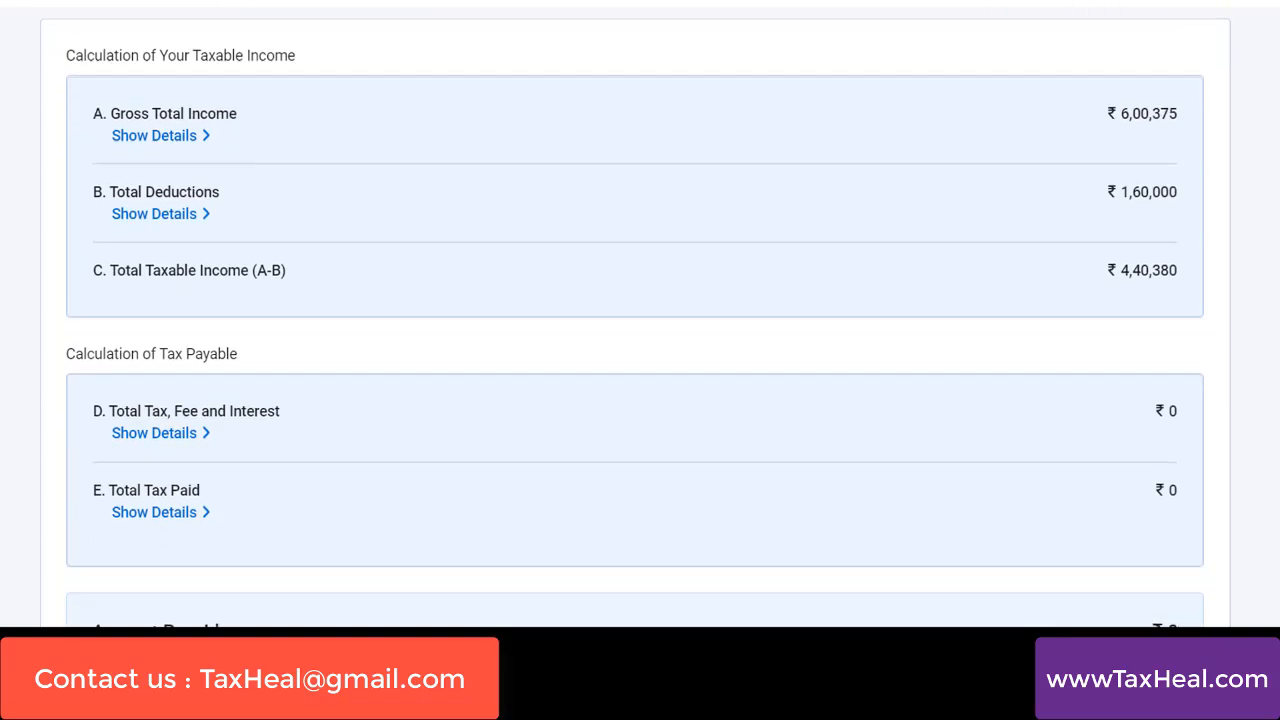
scroll(1184, 209, up, 3)
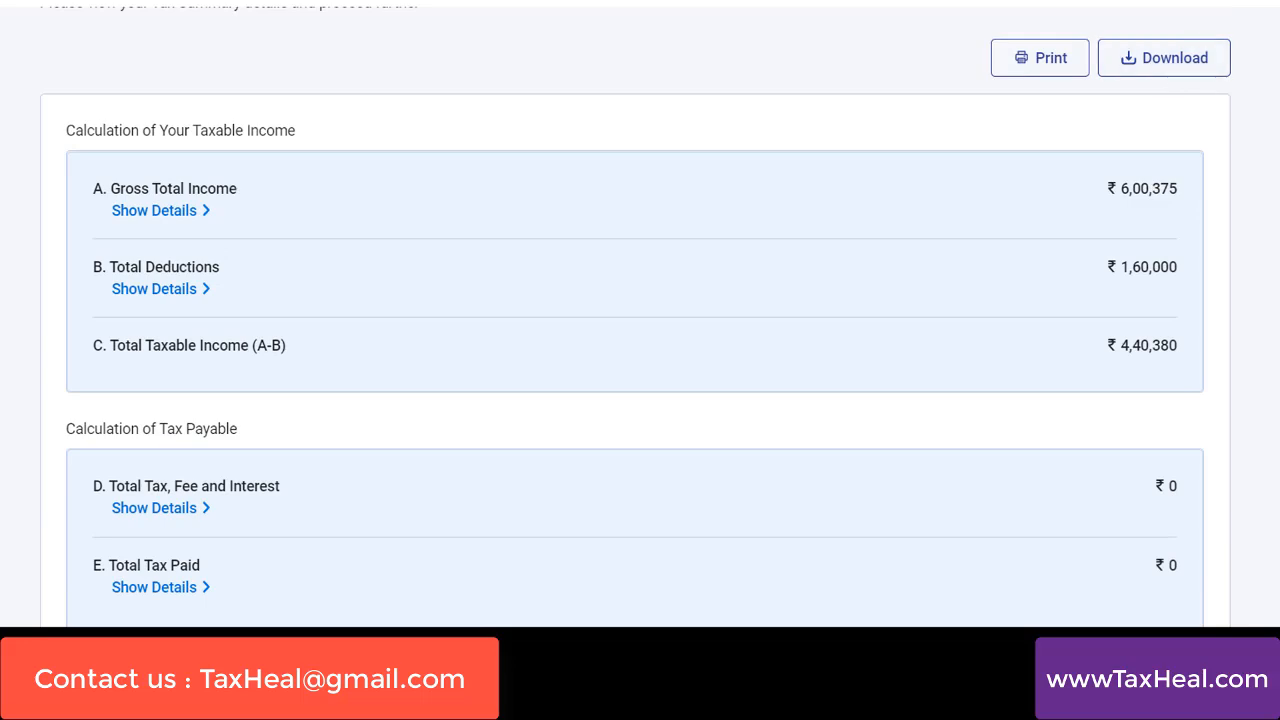
scroll(1150, 320, down, 3)
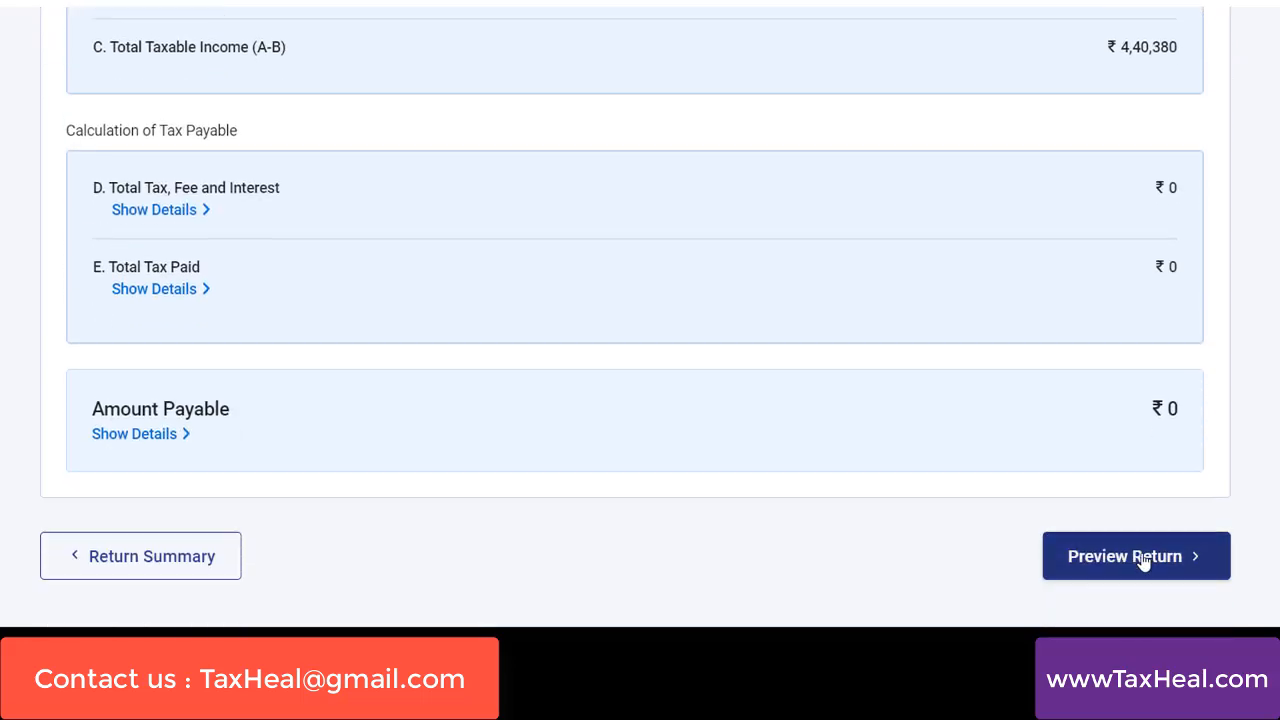
click(1143, 560)
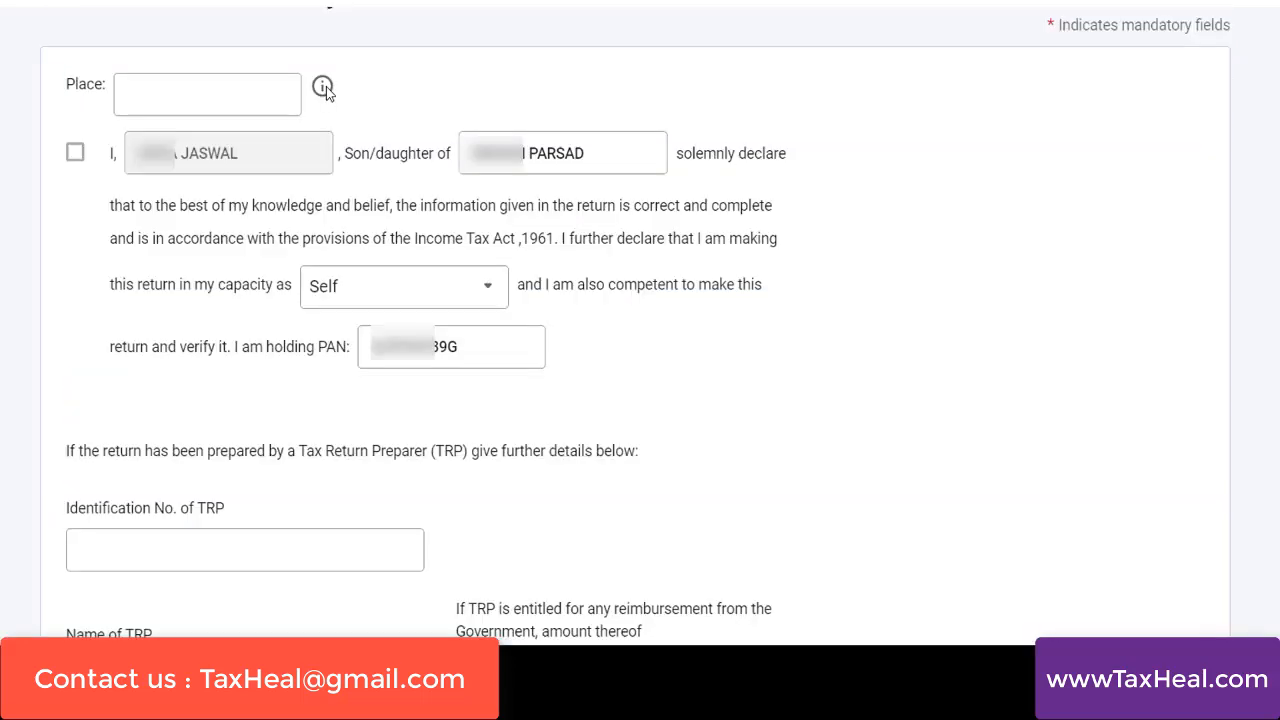
Enter chandigarh as the place, check the place field's help note, and accept the declaration
mouse_move(326, 92)
click(258, 95)
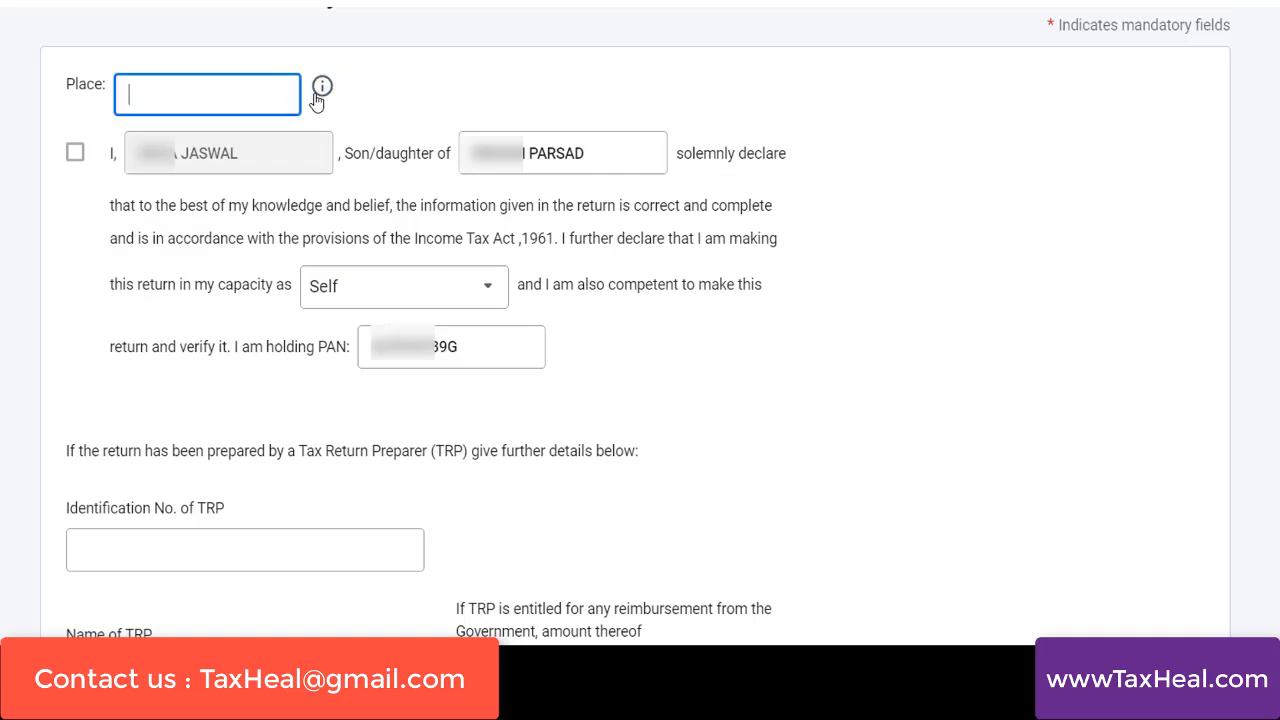
text(chandigarh)
click(322, 91)
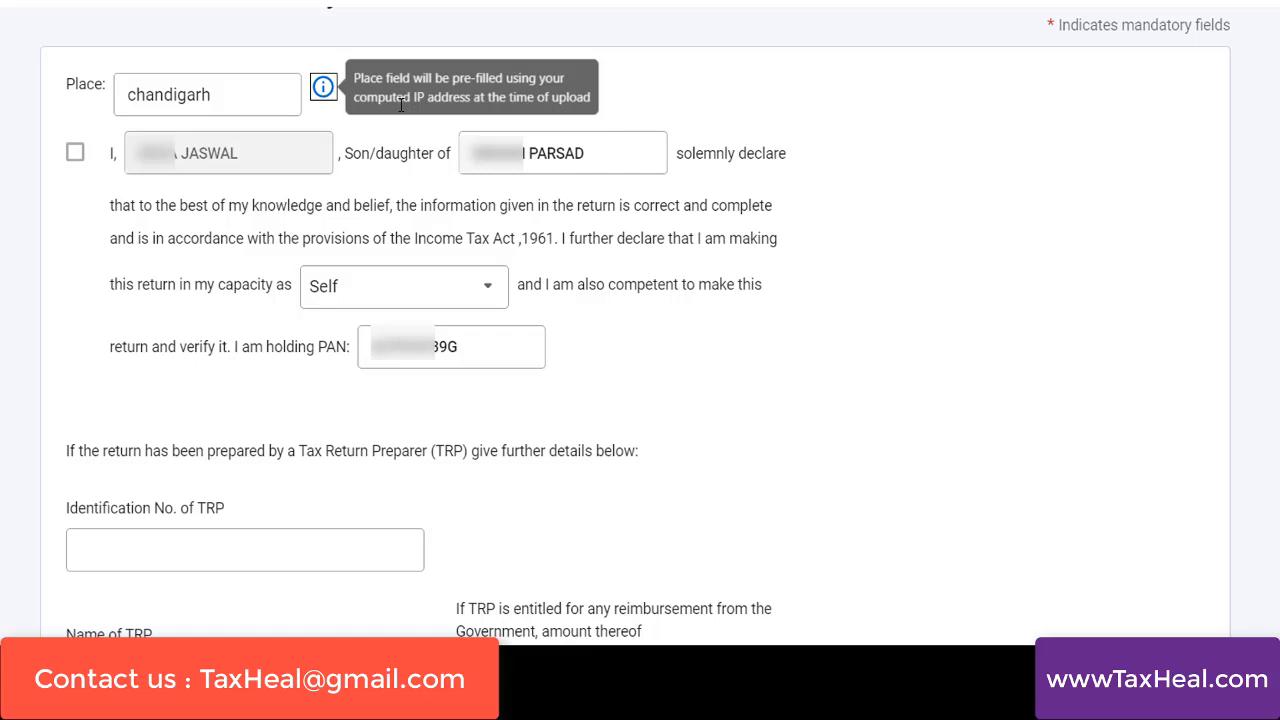
click(75, 153)
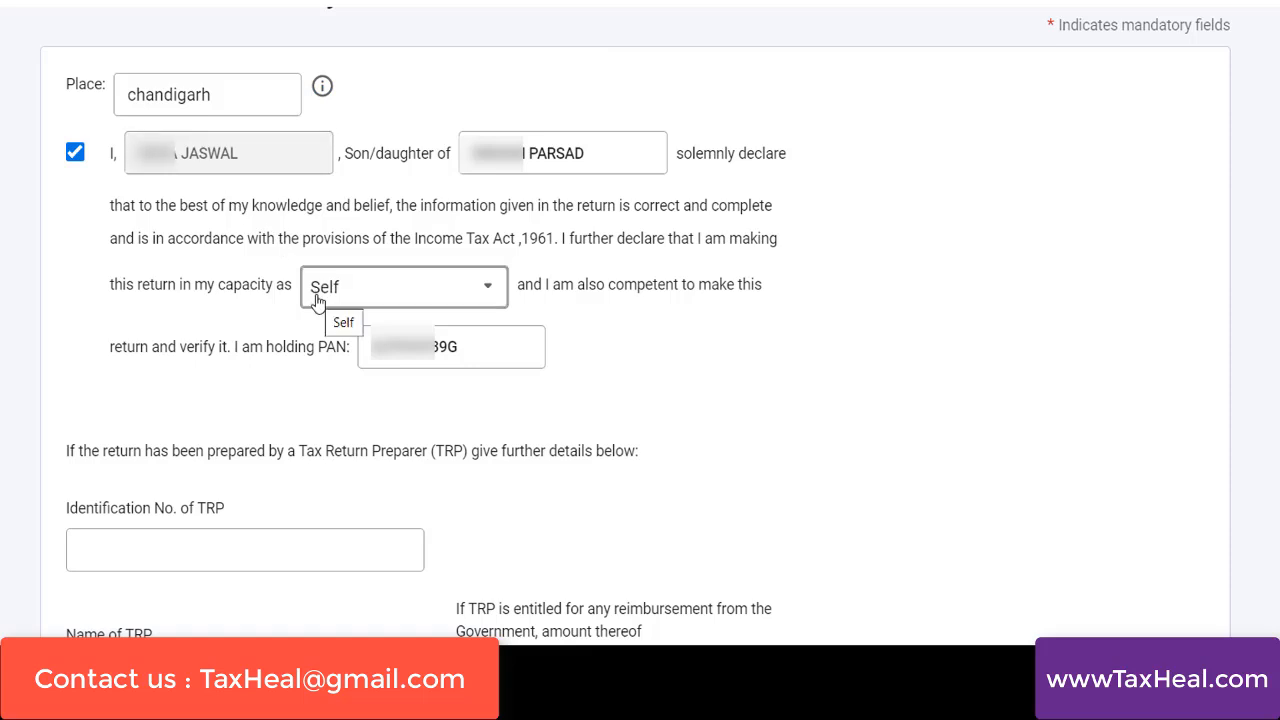
Preview and validate the completed return, then proceed to the User ID field of the verification login
scroll(620, 474, down, 3)
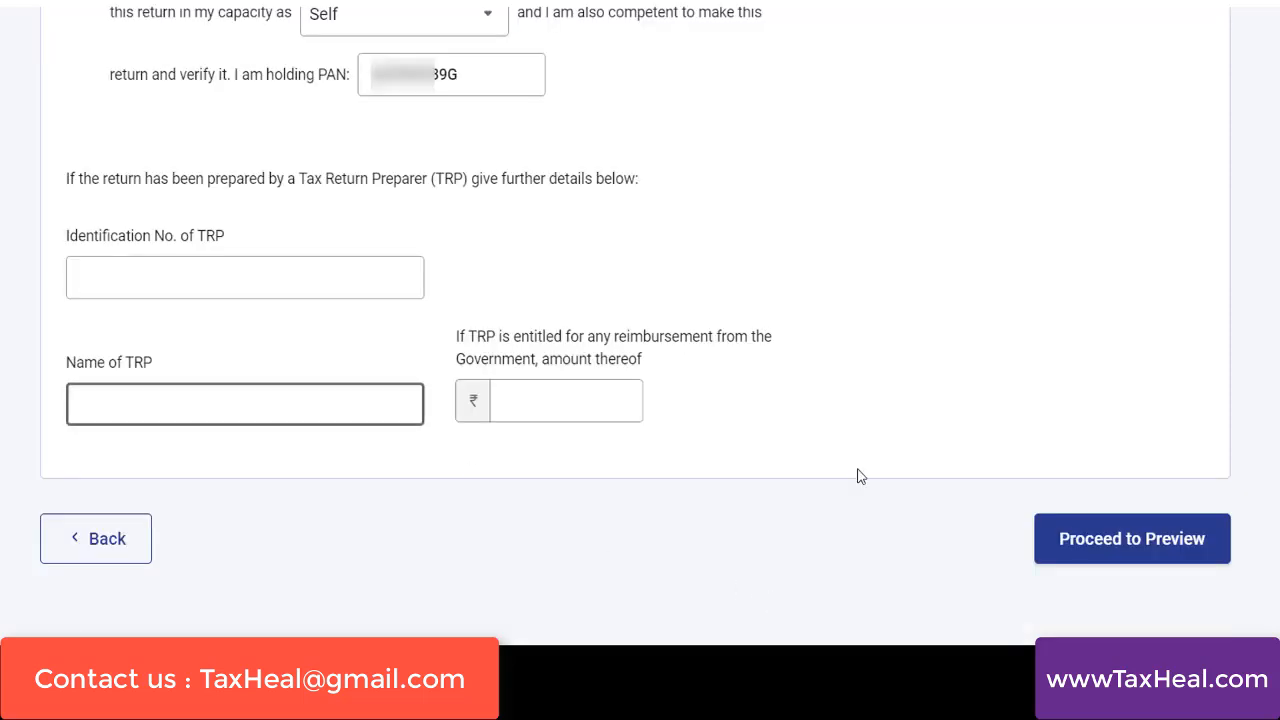
click(1104, 552)
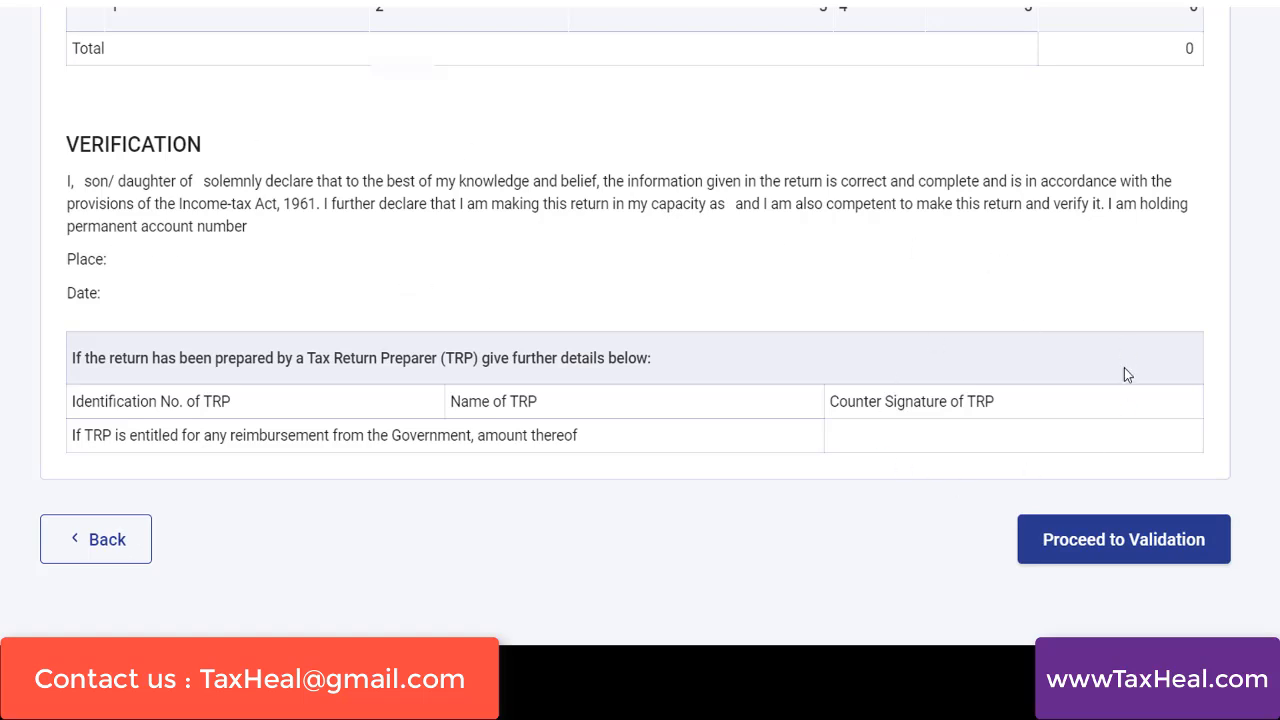
click(1131, 541)
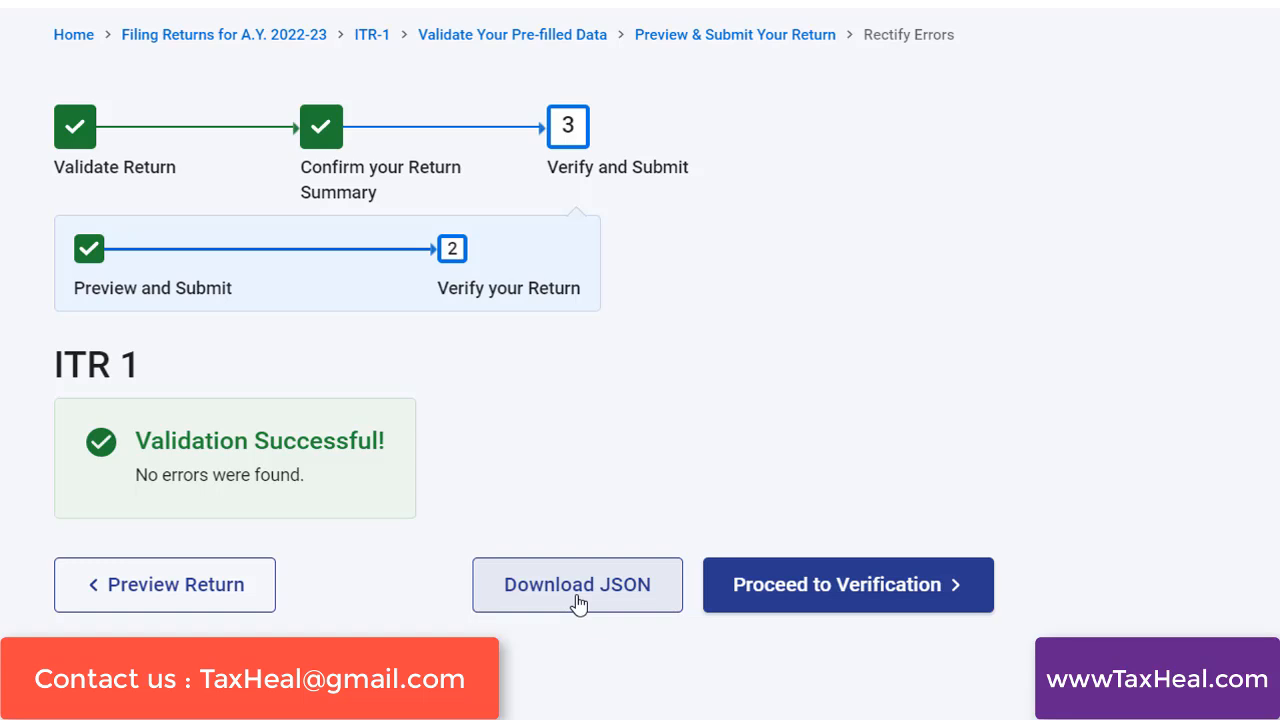
click(830, 585)
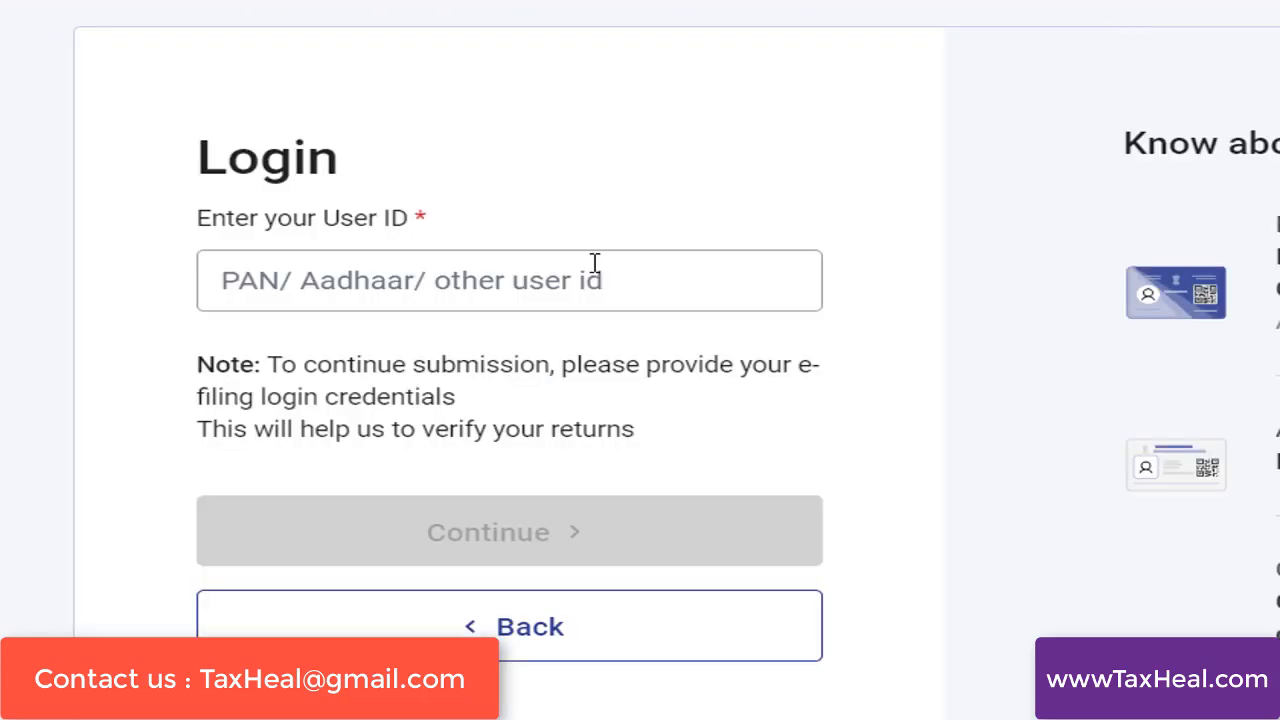
click(309, 288)
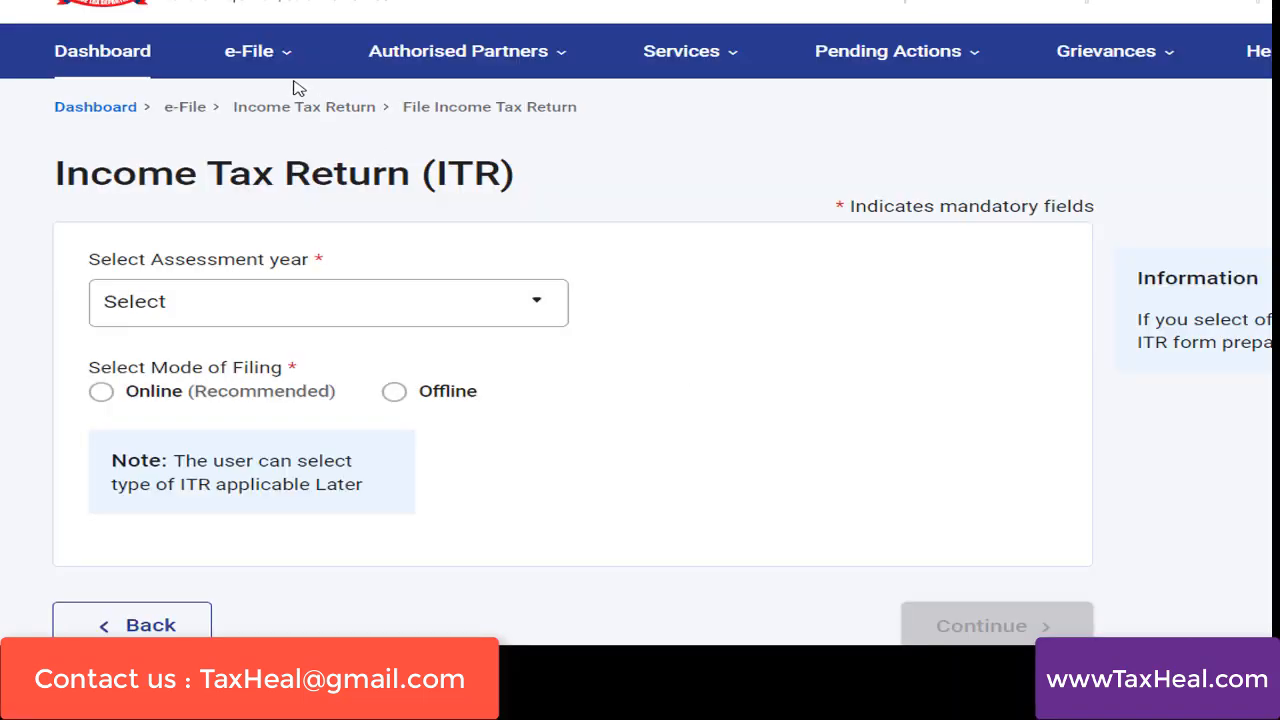
On the income tax e-filing portal, start filing an income tax return for A.Y. 2022-23 with filing type 139(1) - Original Return
click(262, 55)
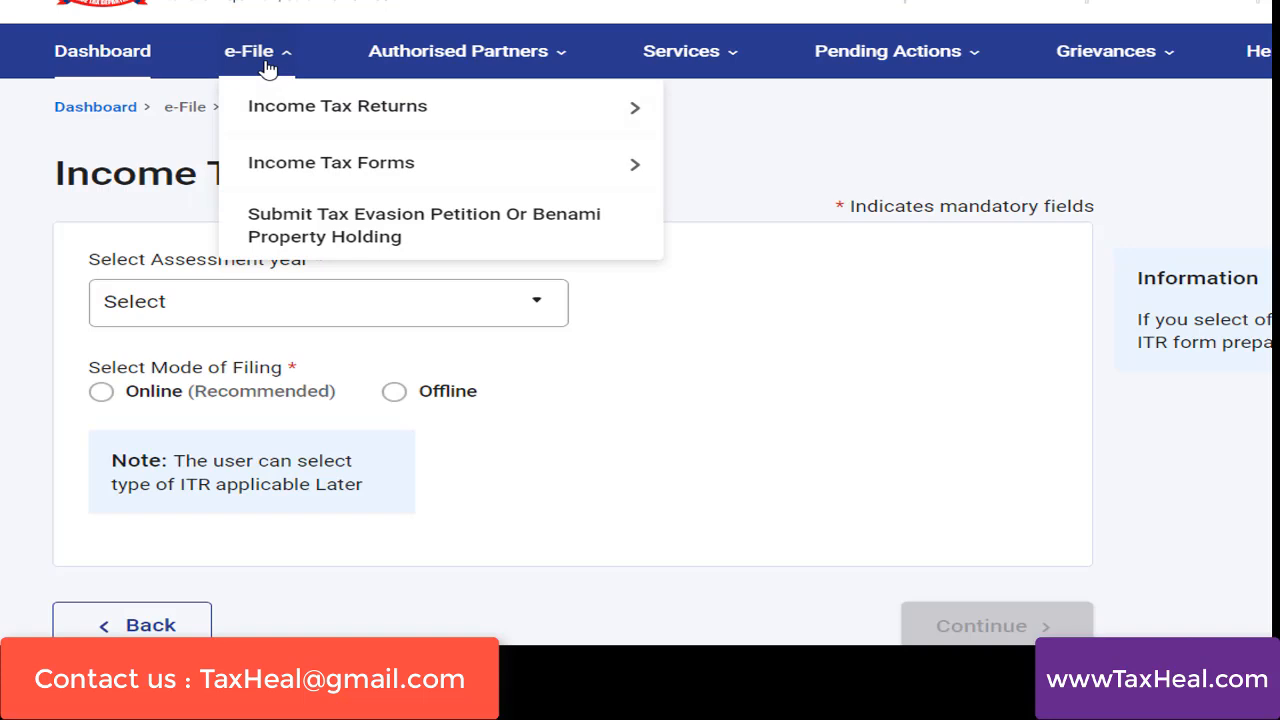
mouse_move(326, 112)
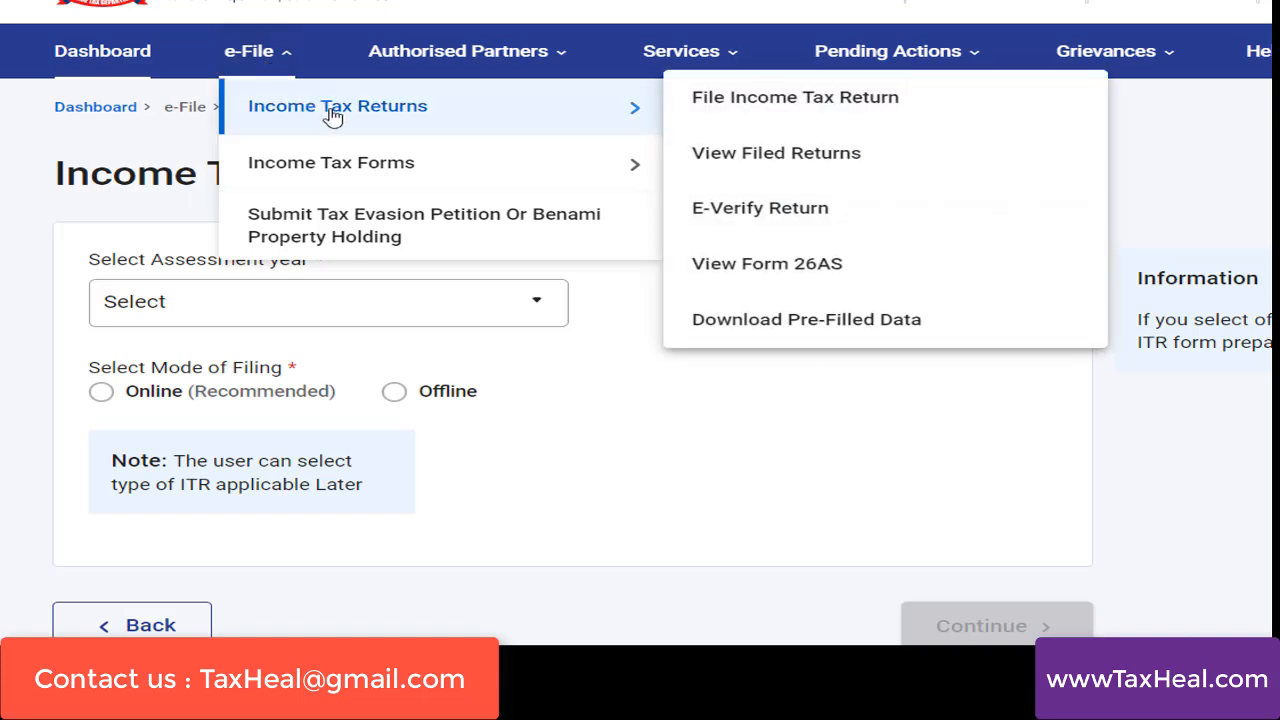
click(786, 100)
click(358, 316)
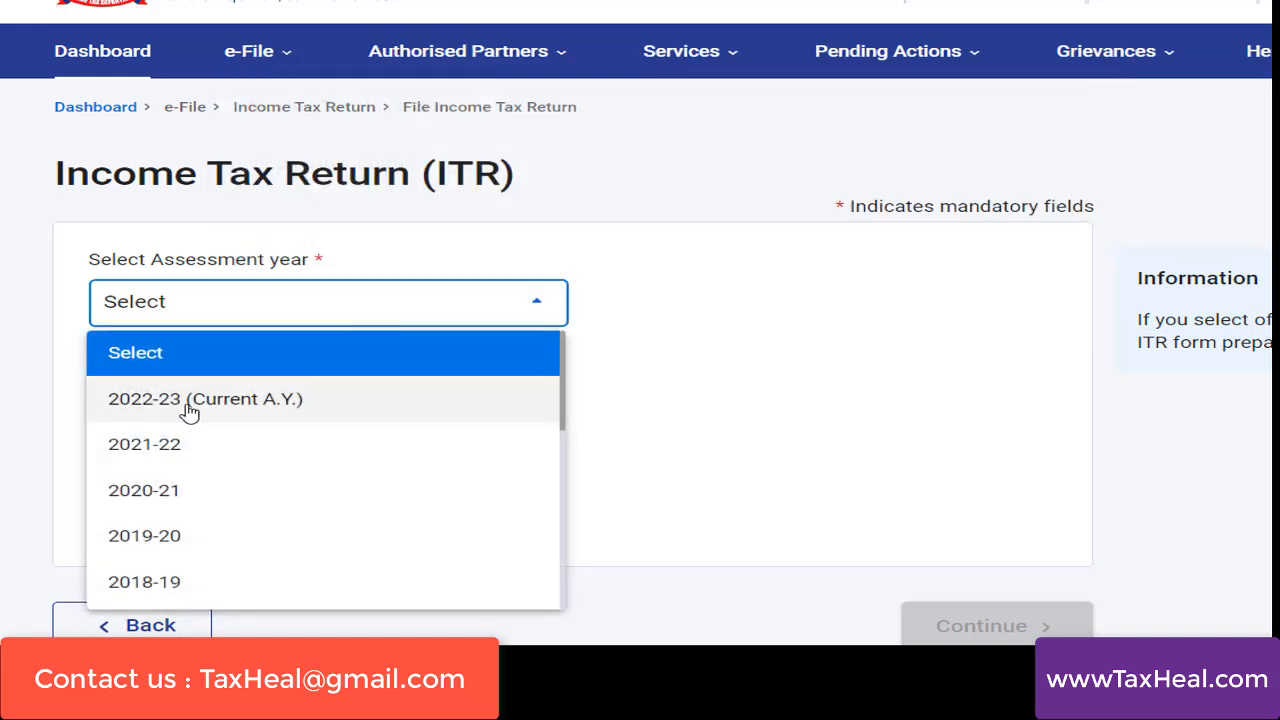
click(192, 410)
click(209, 428)
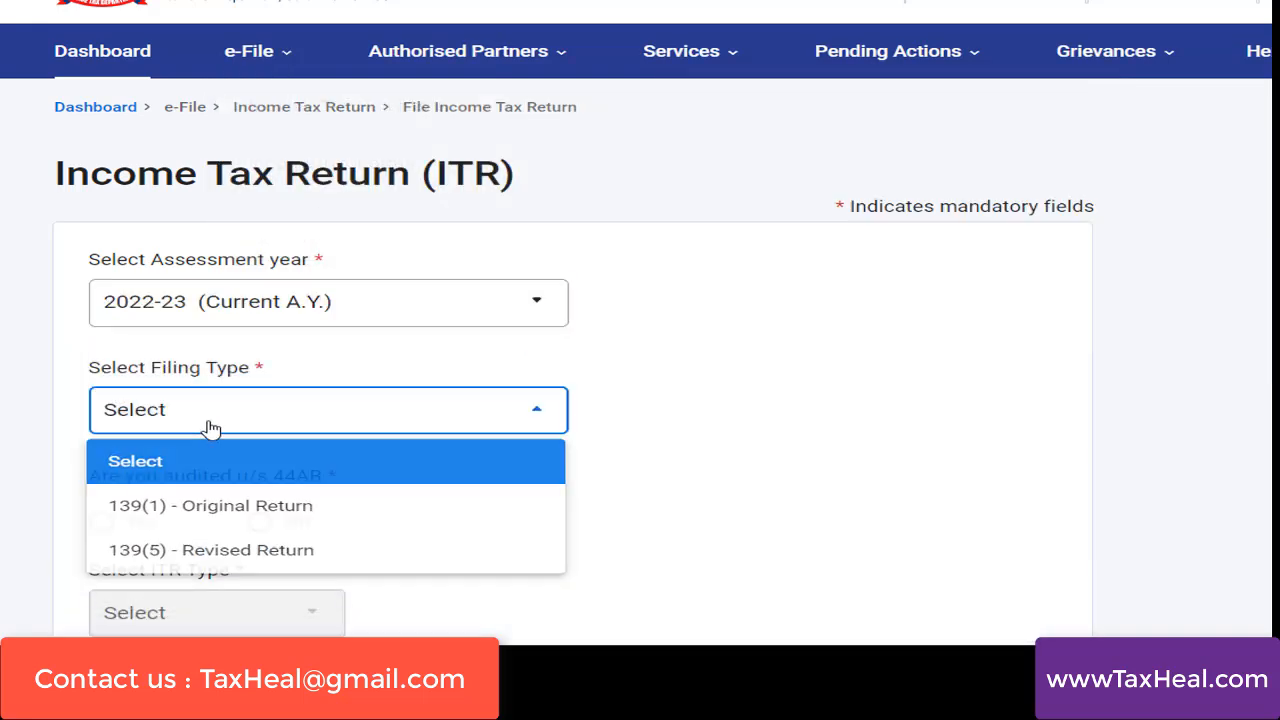
click(234, 507)
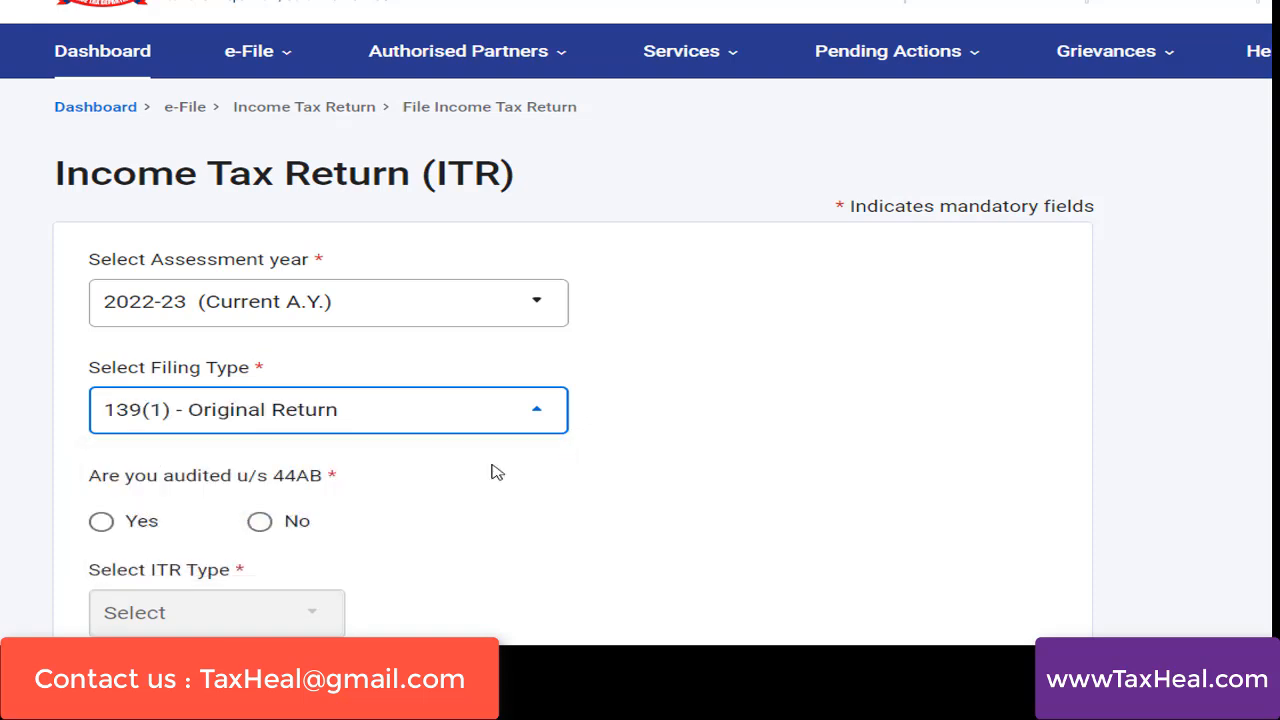
Answer No to being audited u/s 44AB, choose ITR-1 as the ITR type, and continue to the return upload page
scroll(640, 333, down, 2)
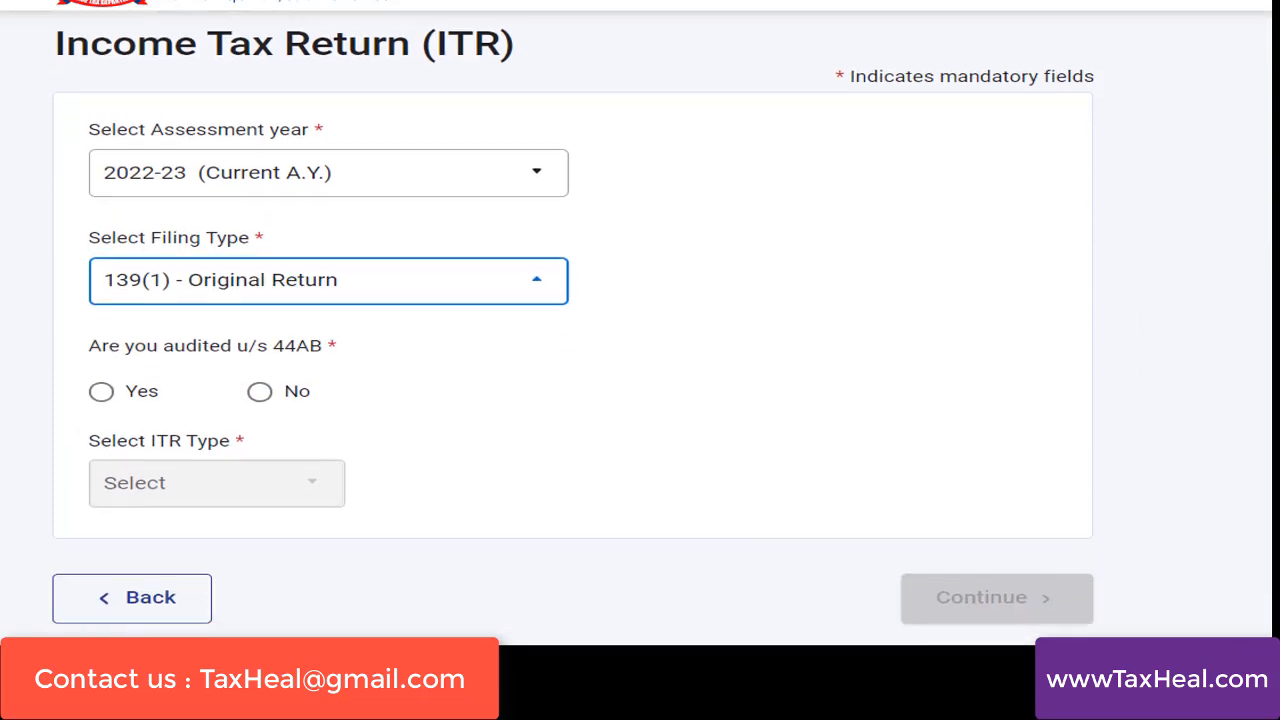
click(260, 392)
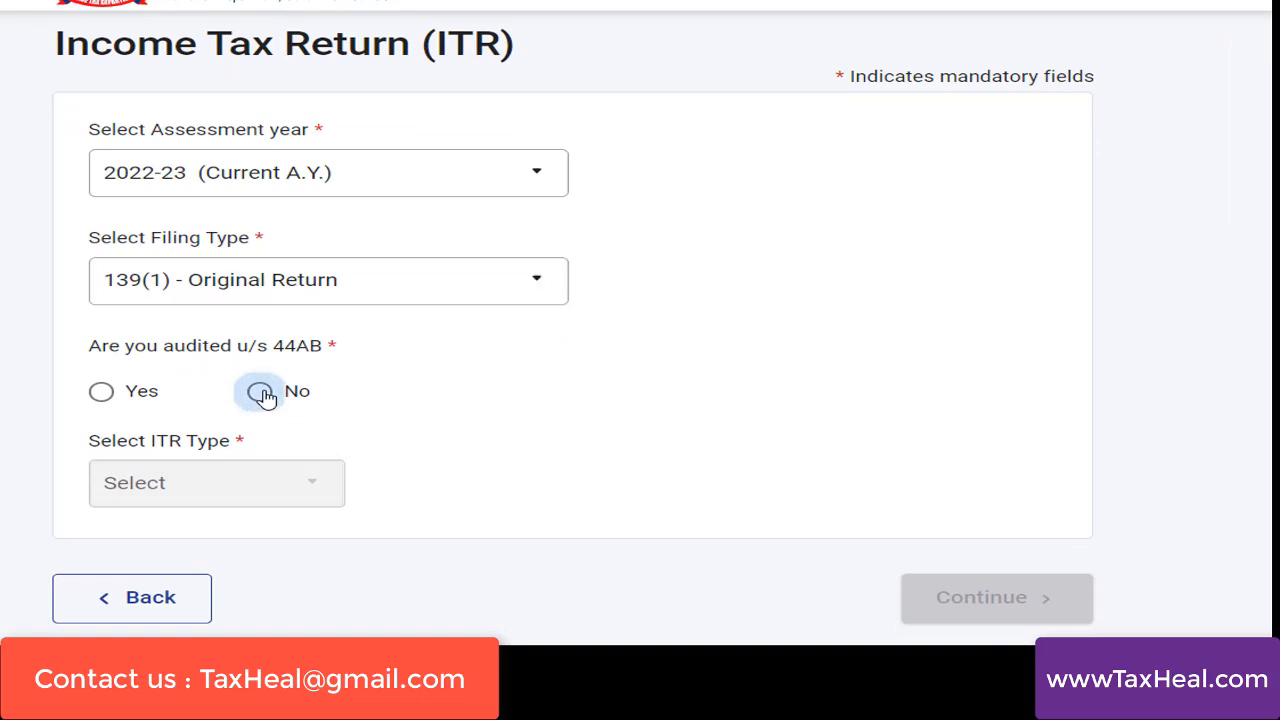
click(263, 500)
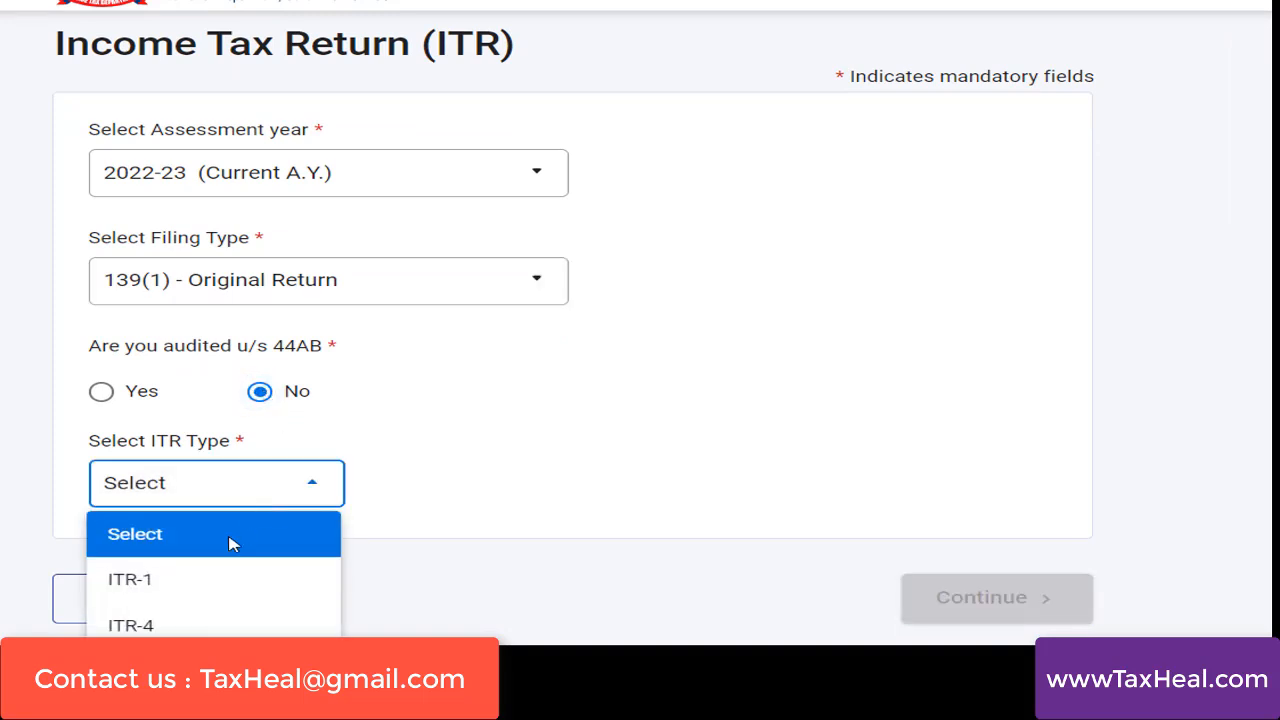
click(223, 583)
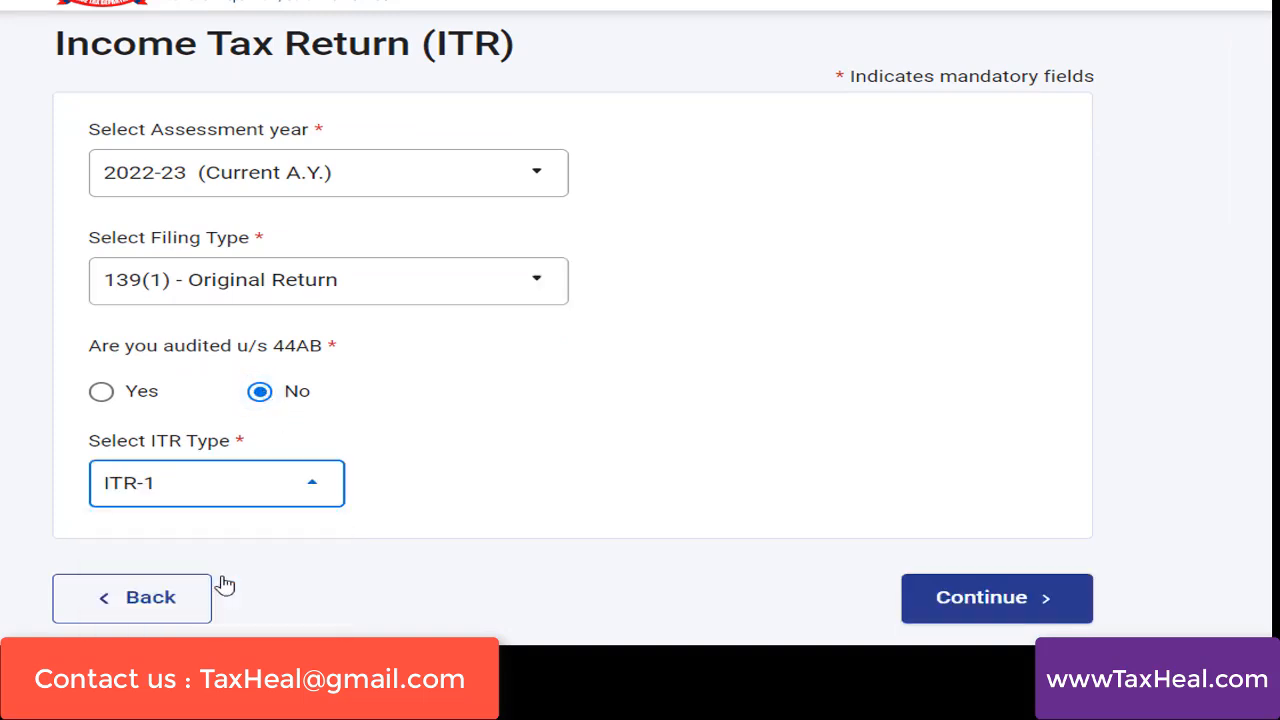
click(1008, 605)
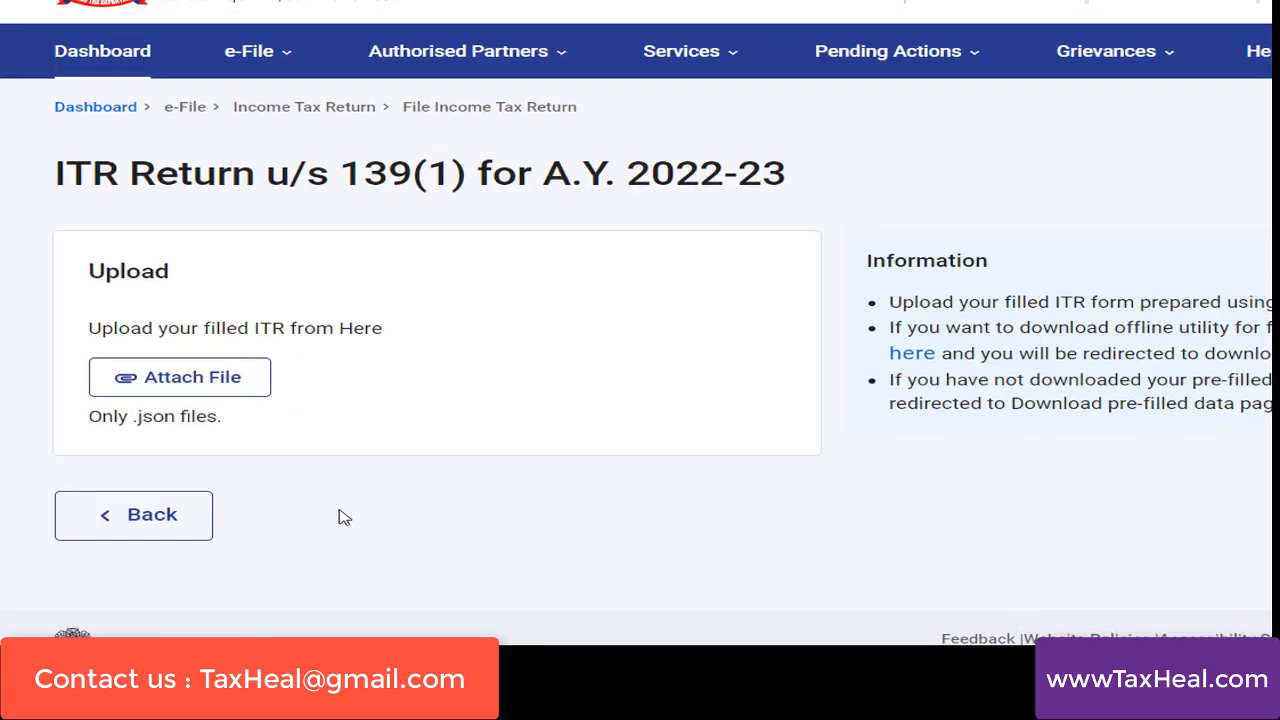